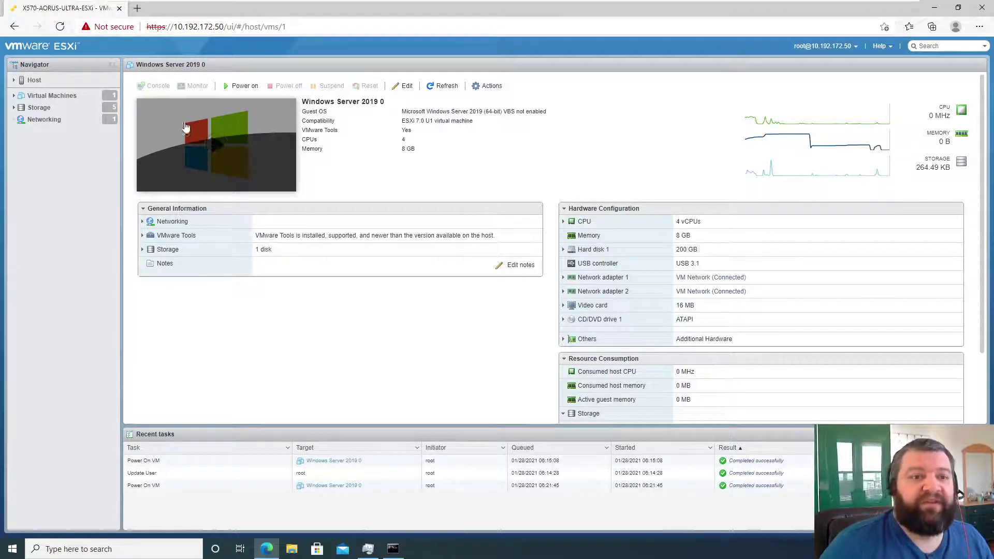
Step: Power on the Windows Server 2019 0 virtual machine in its console and send Ctrl+Alt+Delete to the guest
click(219, 151)
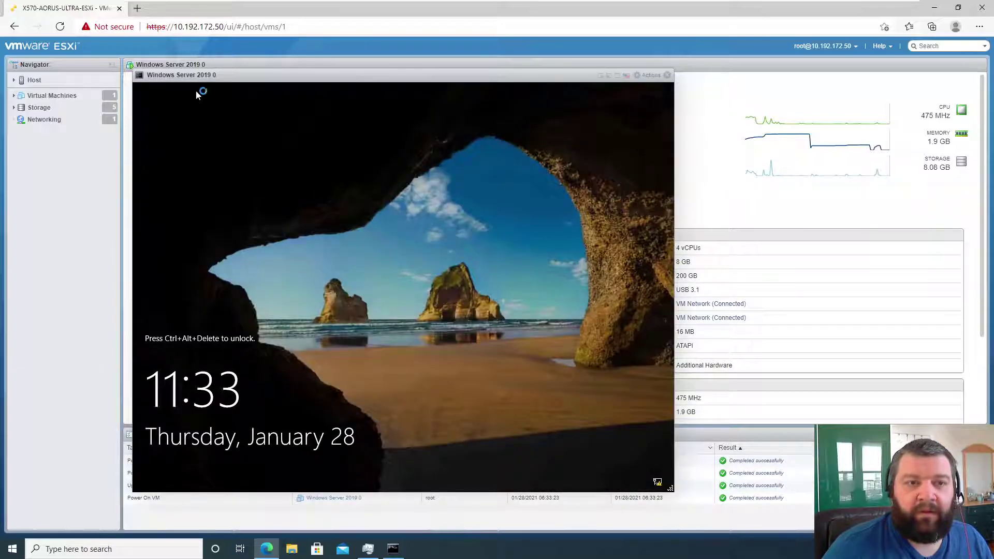
click(650, 76)
mouse_move(700, 191)
mouse_move(699, 155)
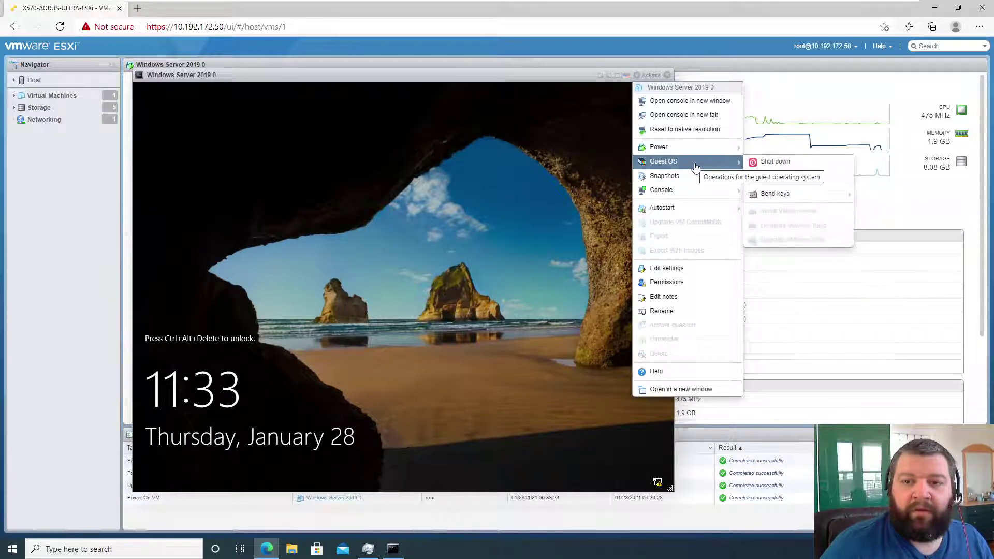
mouse_move(823, 194)
click(890, 194)
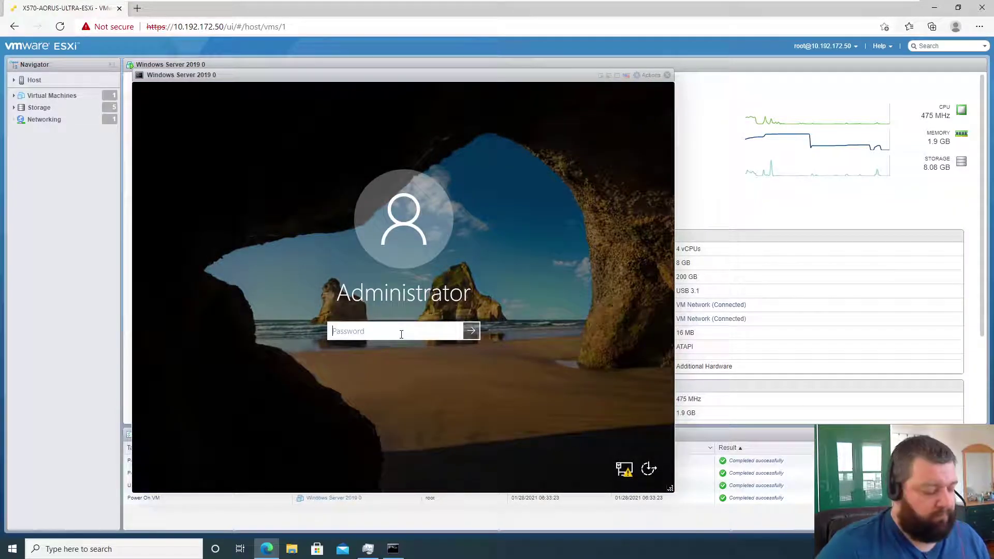
Step: Sign in as Administrator with the account password and close the Server Manager window
text(•••••••••••••)
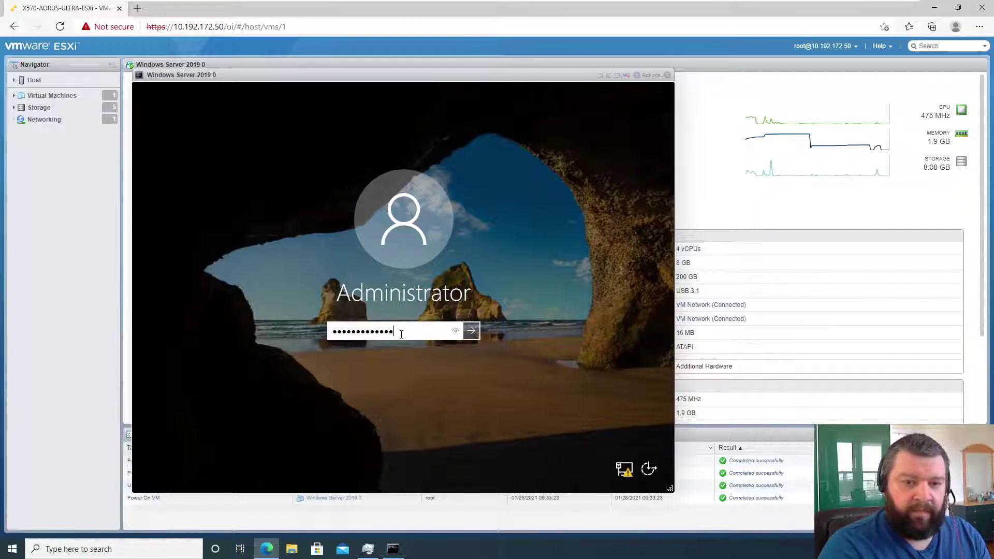
key(Return)
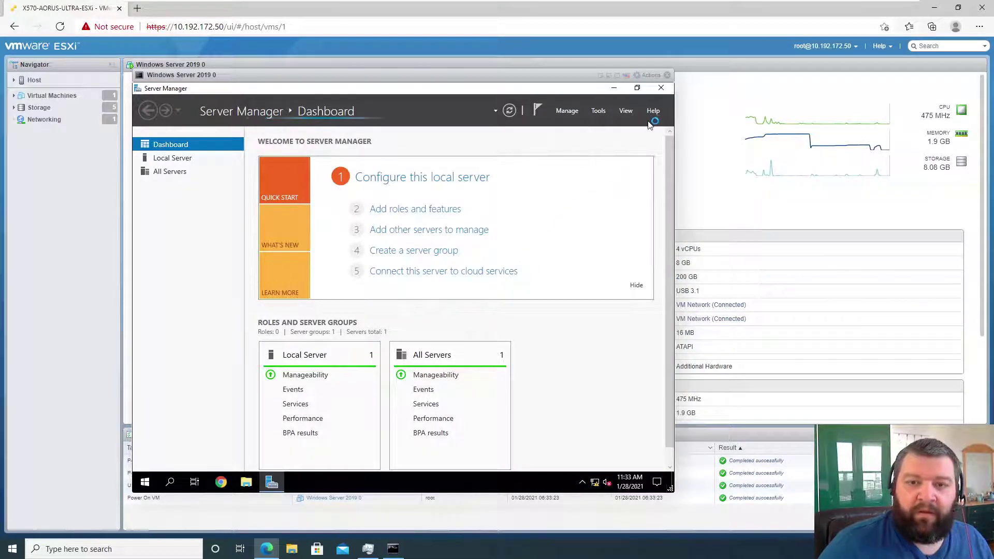
click(661, 89)
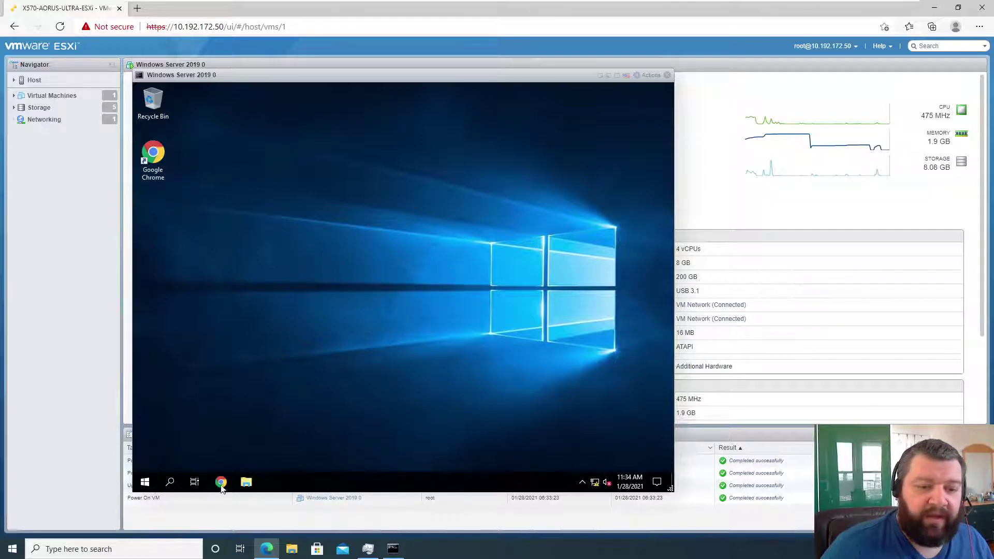
Step: Open the guest's network adapter list through the Network and Sharing Center
click(146, 484)
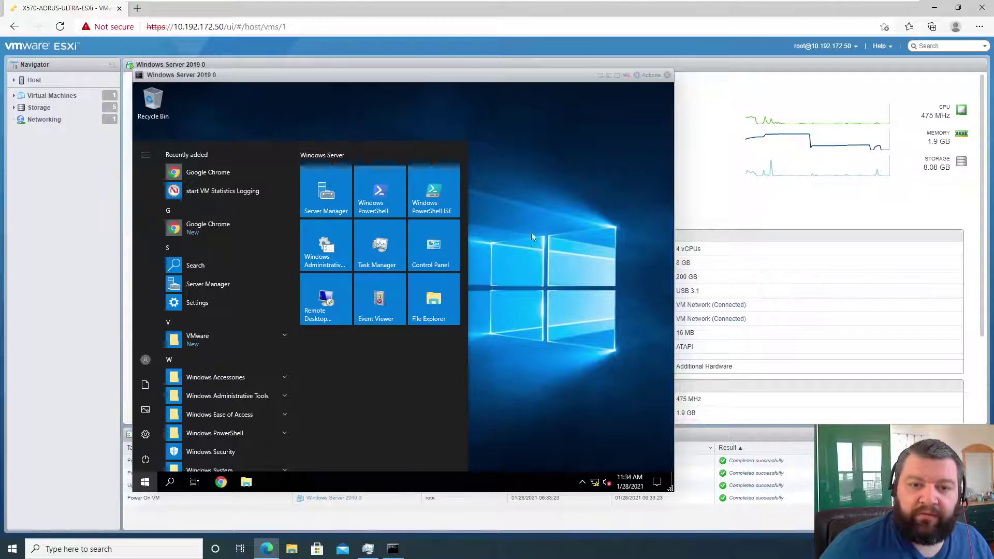
click(443, 248)
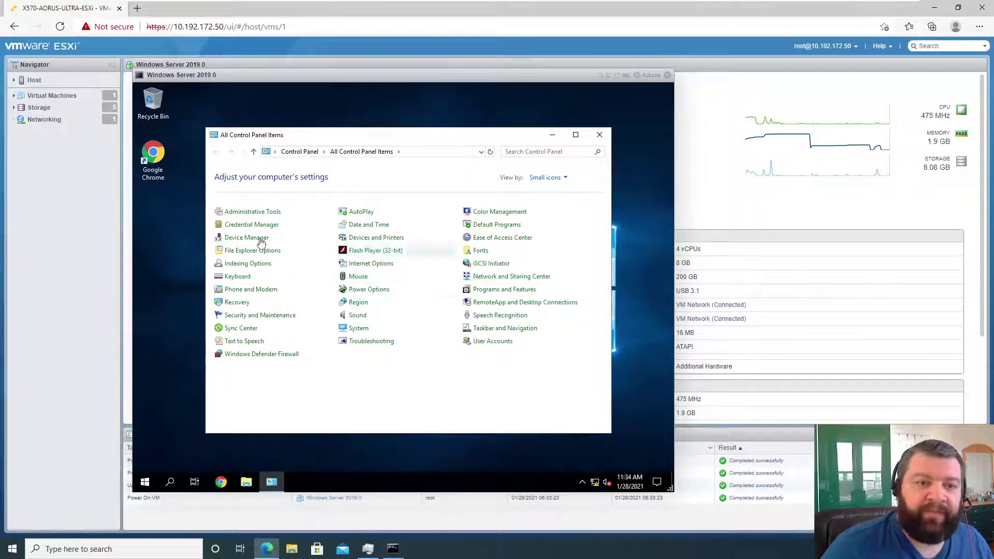
click(501, 278)
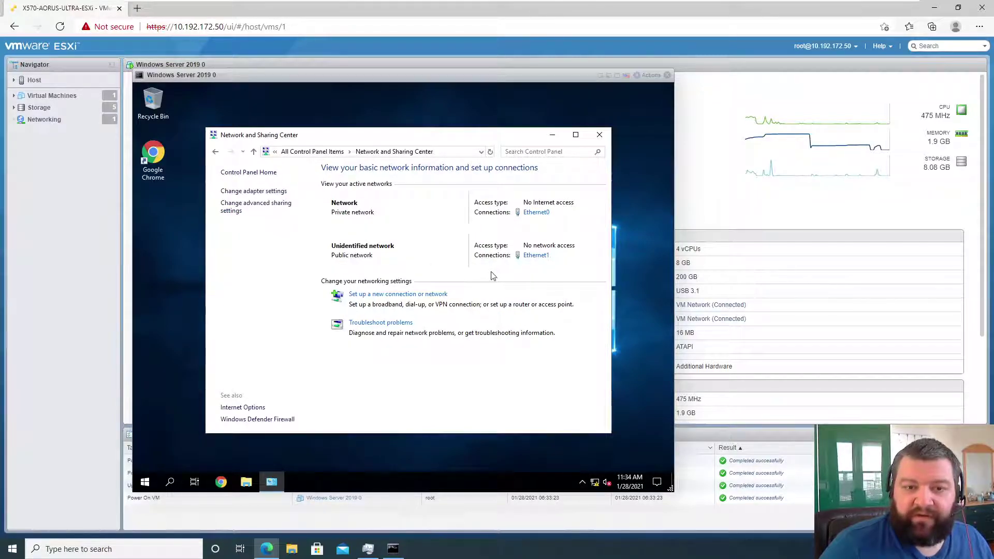
click(255, 192)
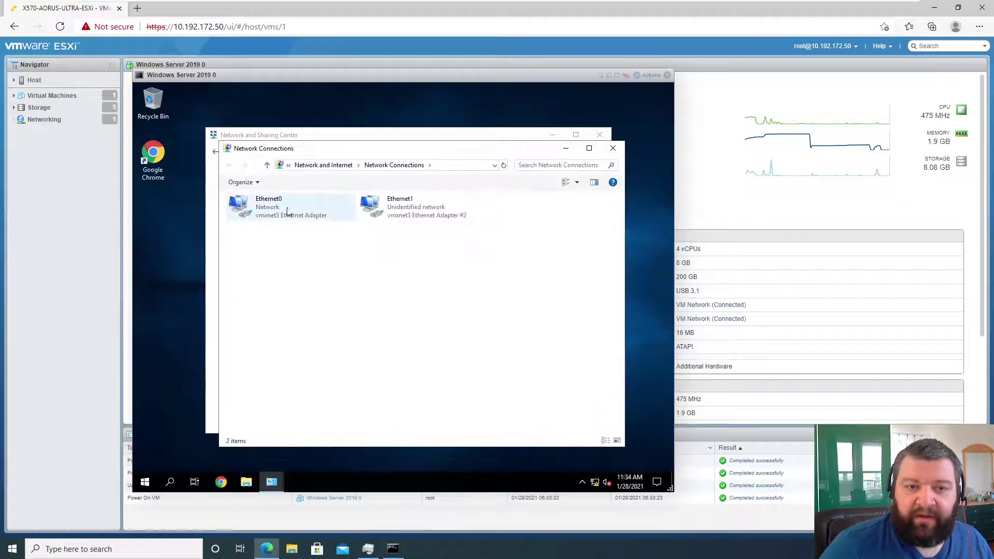
Step: Show the status of Ethernet0 and Ethernet1 side by side, with the Network Connections window minimized
right_click(267, 209)
click(303, 225)
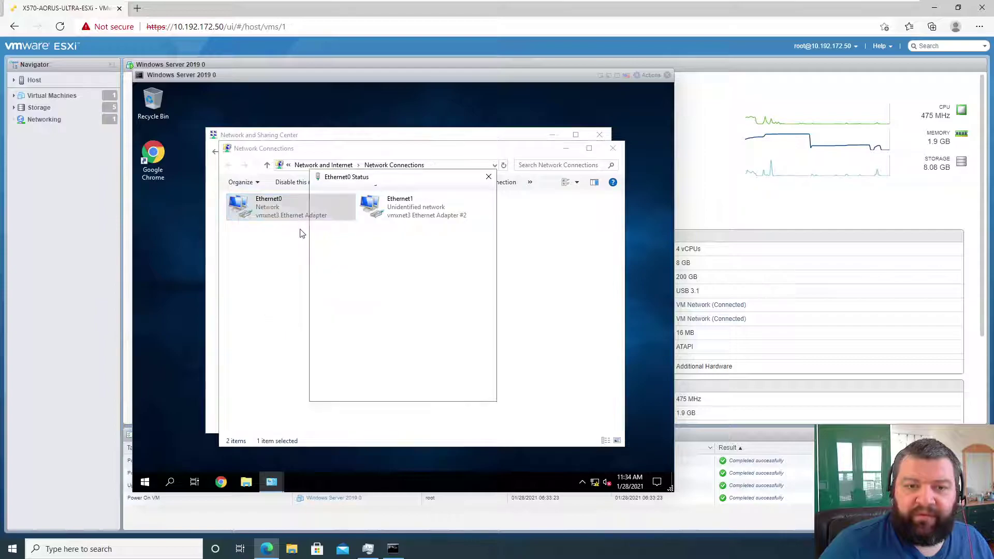
drag(390, 180, 249, 157)
right_click(416, 213)
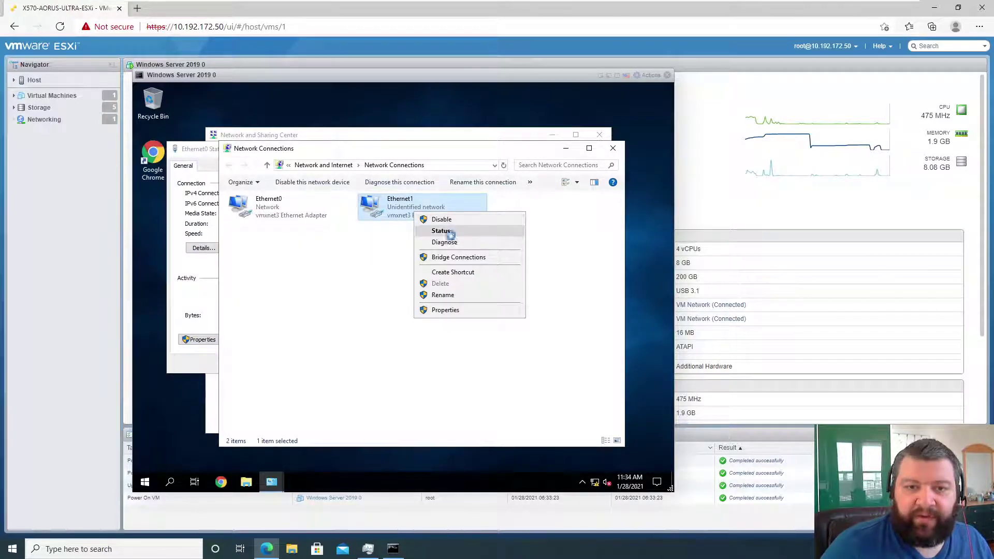
click(452, 233)
click(565, 149)
drag(389, 179, 443, 142)
Step: Examine the network connection details of both adapters, including their IPv4 addresses, gateways and DNS servers
click(218, 247)
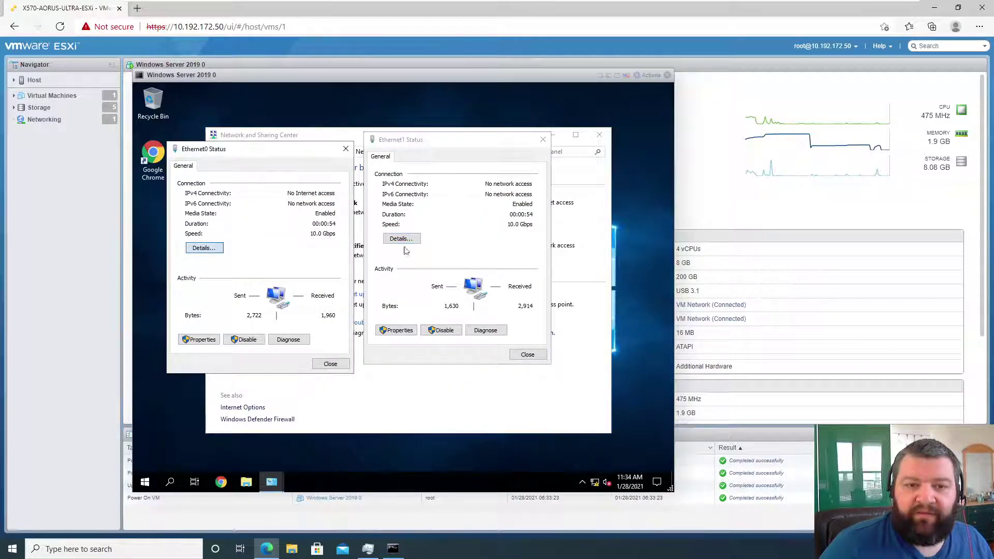
click(398, 239)
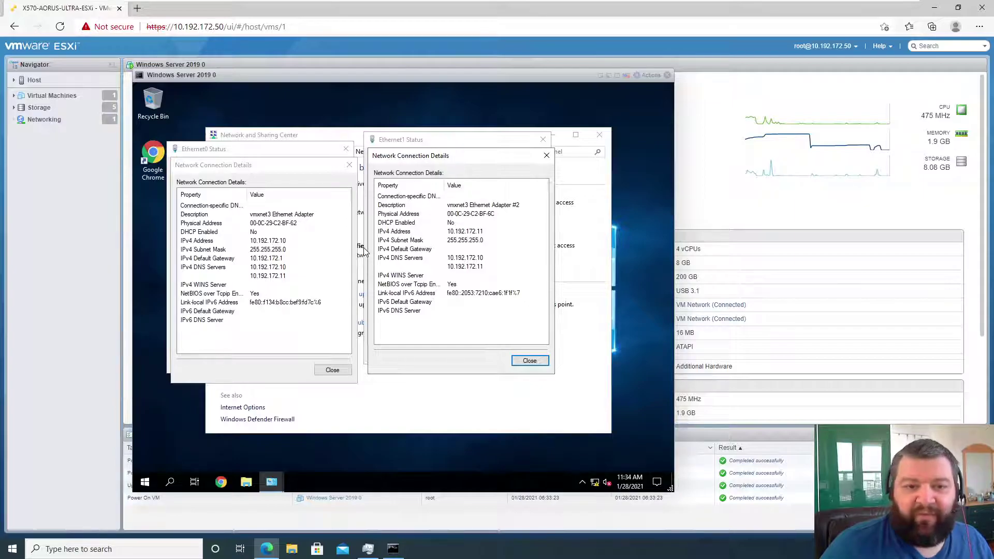
click(279, 274)
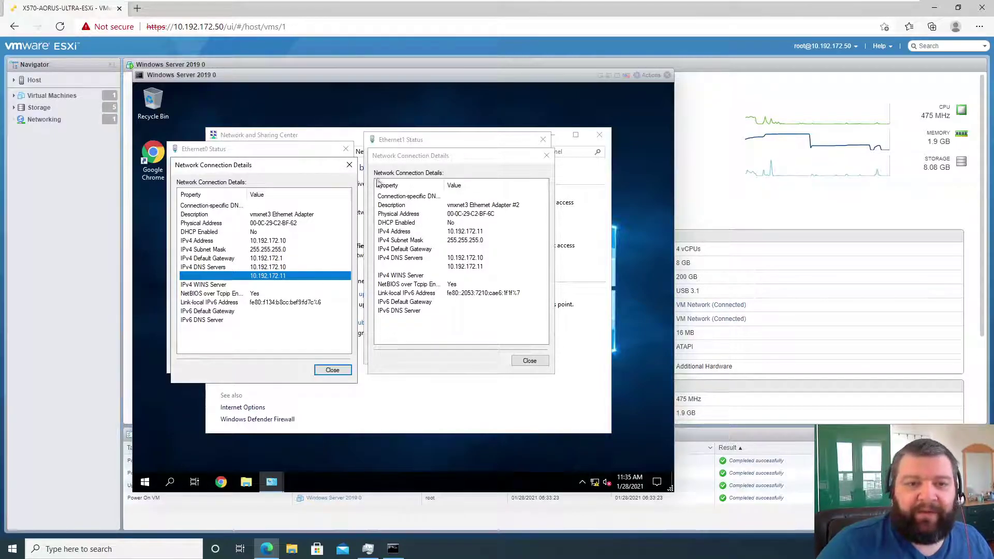
Step: Close both adapters' details and status windows and the Network and Sharing Center, leaving the desktop clear
click(349, 165)
click(346, 148)
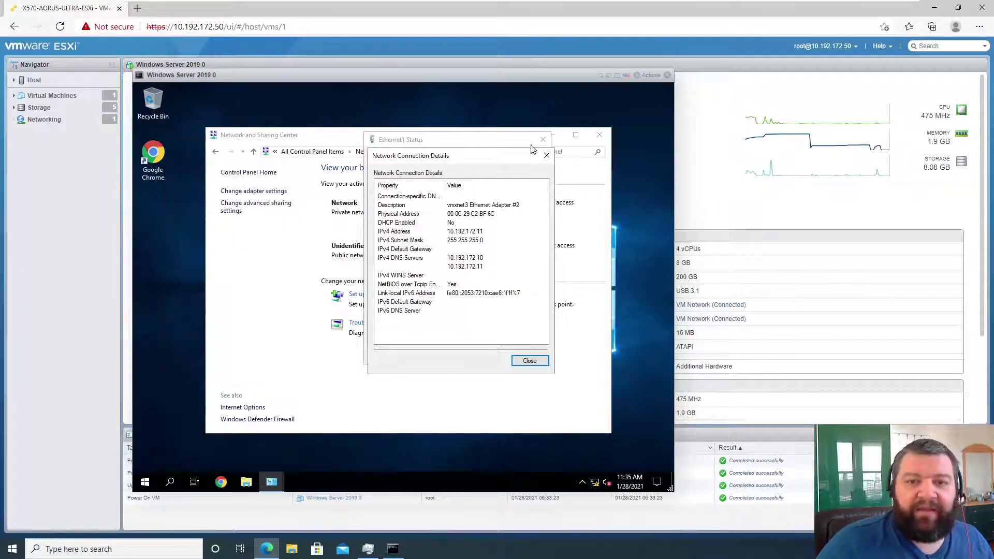
click(546, 155)
click(543, 140)
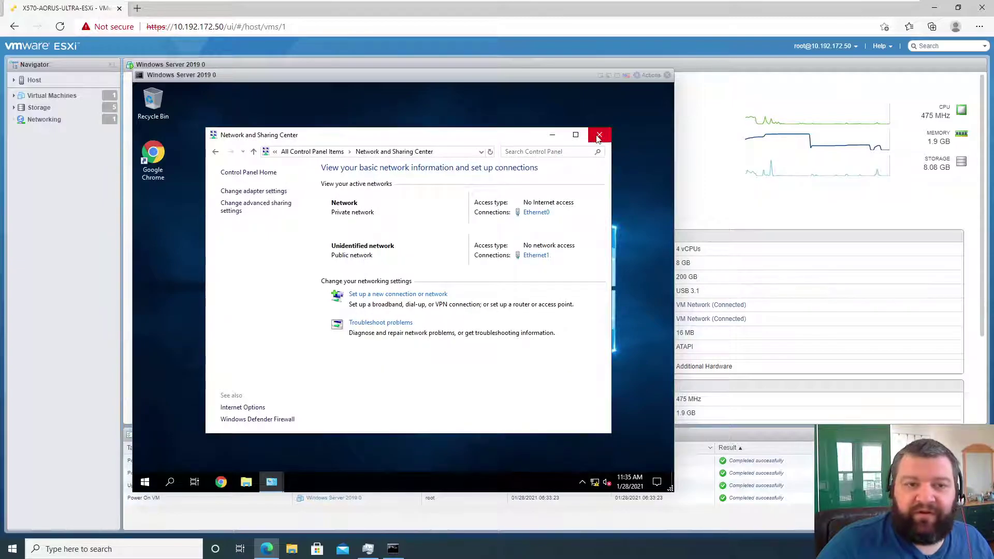
click(598, 136)
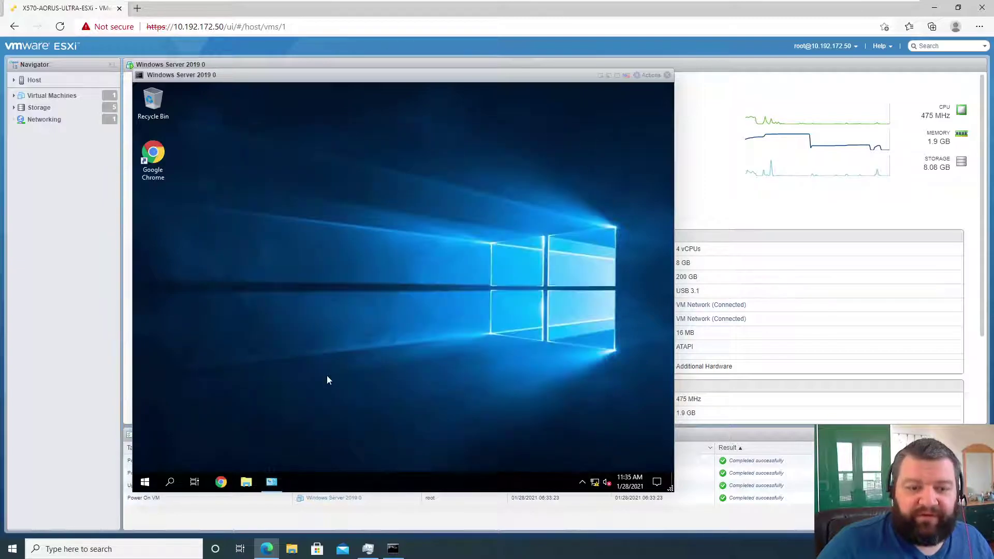
click(273, 483)
click(272, 483)
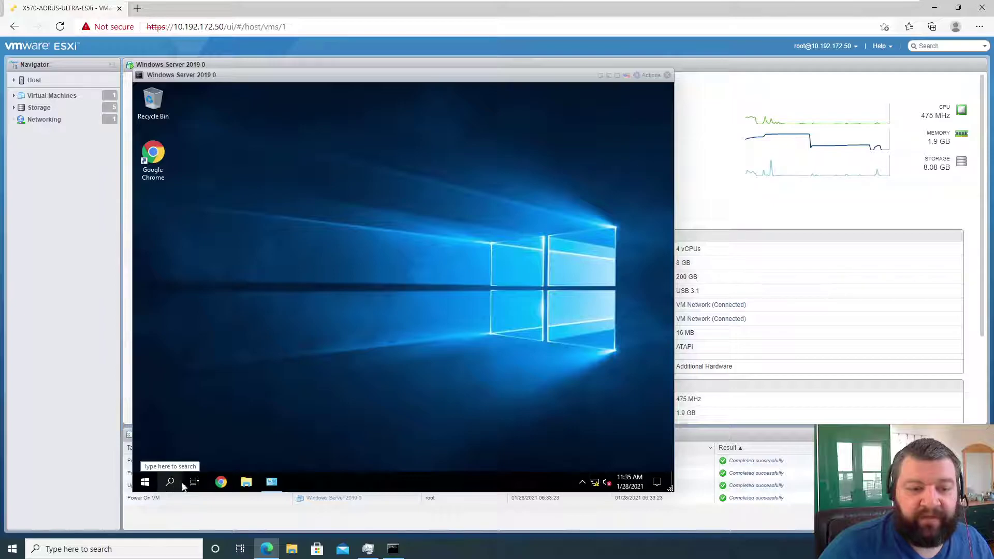
Step: Open the local server's properties in Server Manager
click(144, 482)
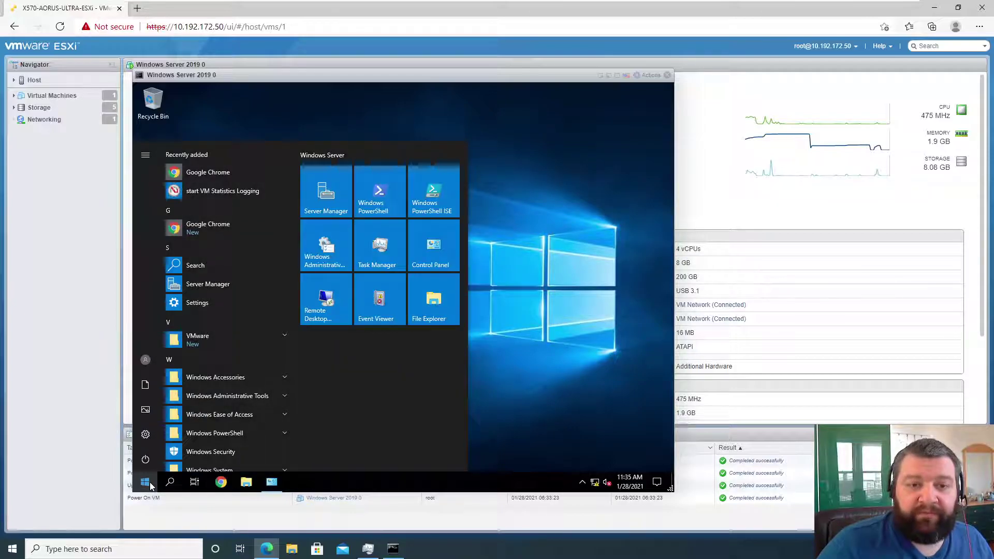
click(317, 194)
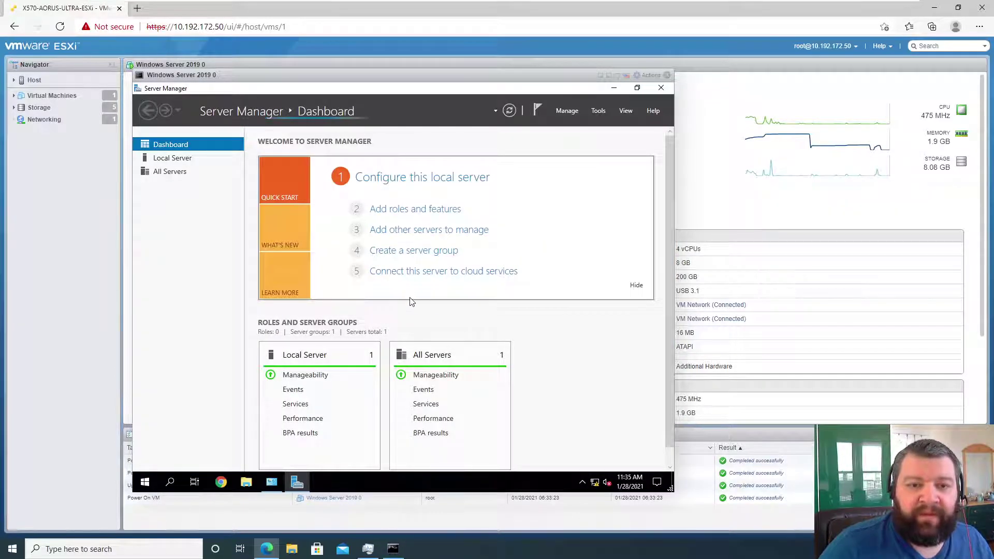
click(175, 162)
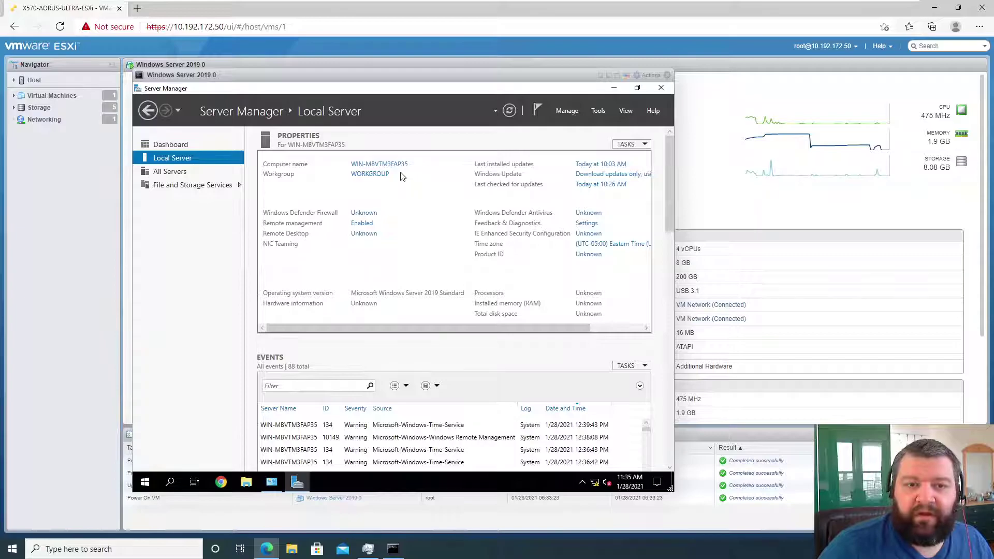
Step: Enter WIN-2019-0-DC0 as the server's new computer name, keeping it in the workgroup
click(379, 164)
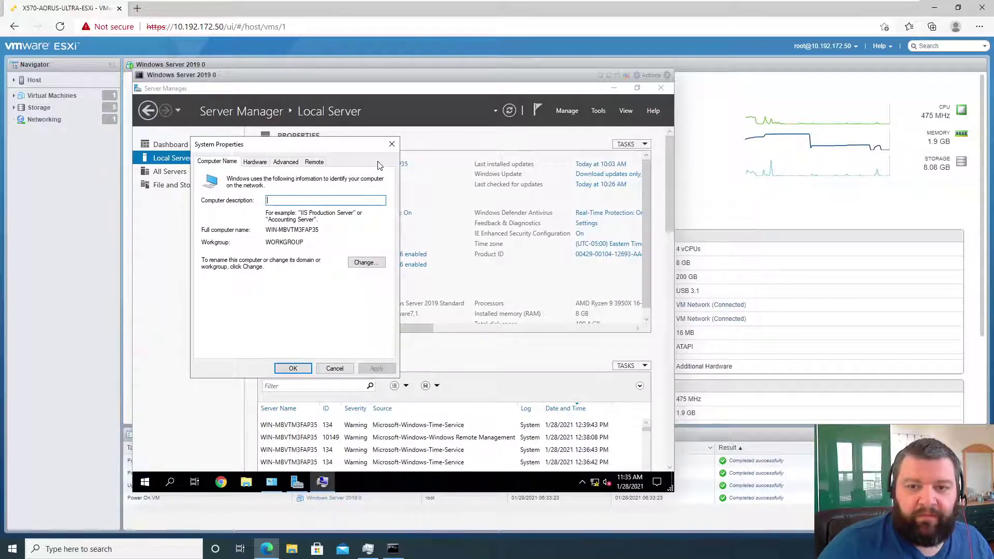
click(364, 263)
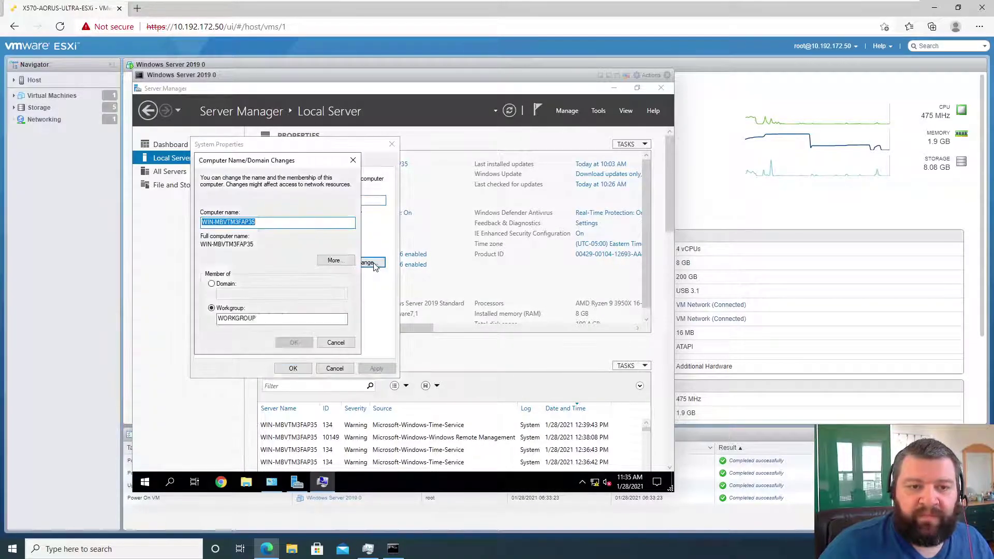
click(215, 223)
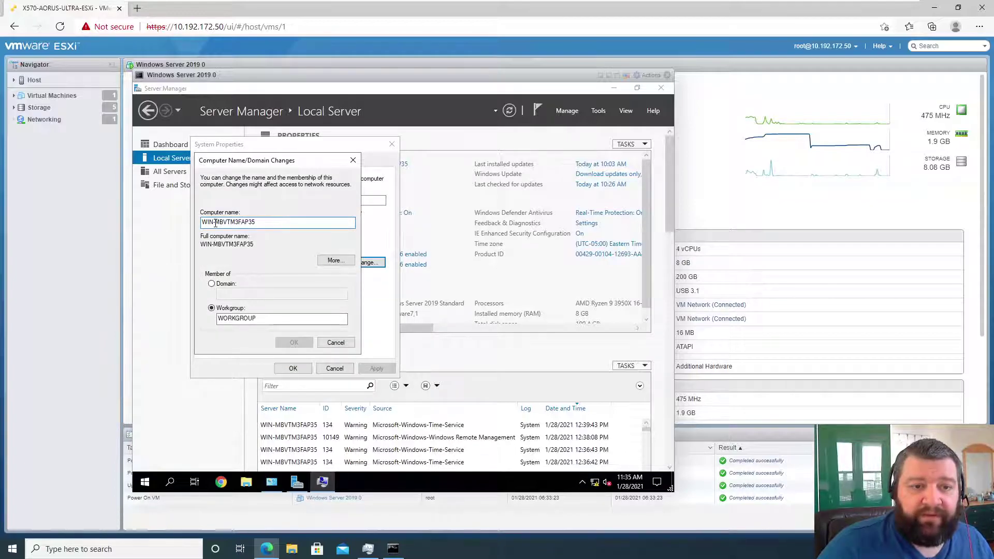
key(shift+End)
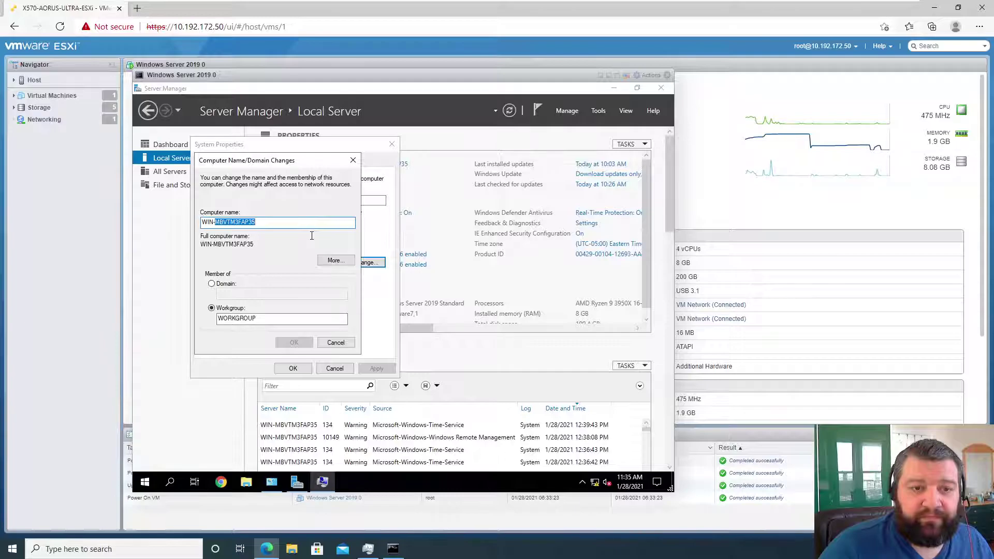
text(20)
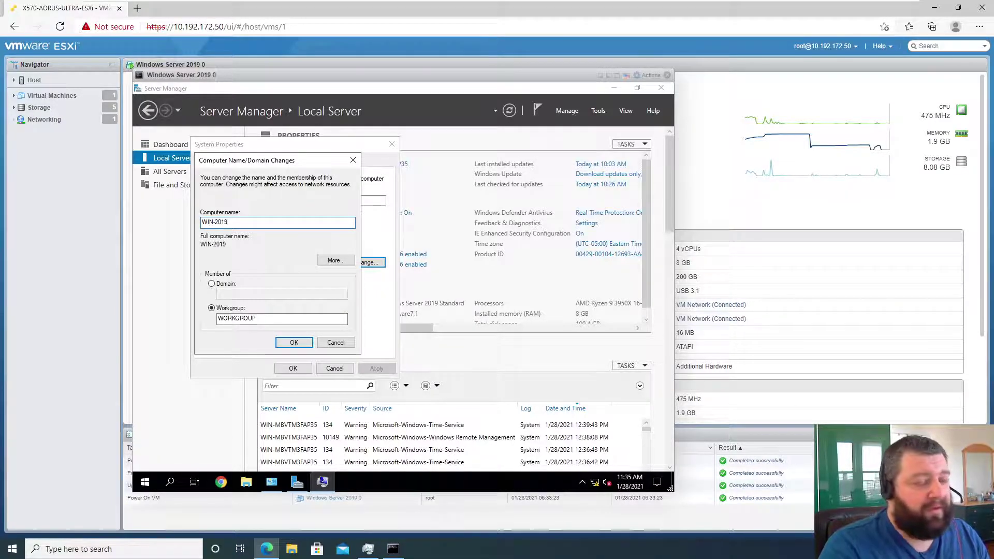
text(19)
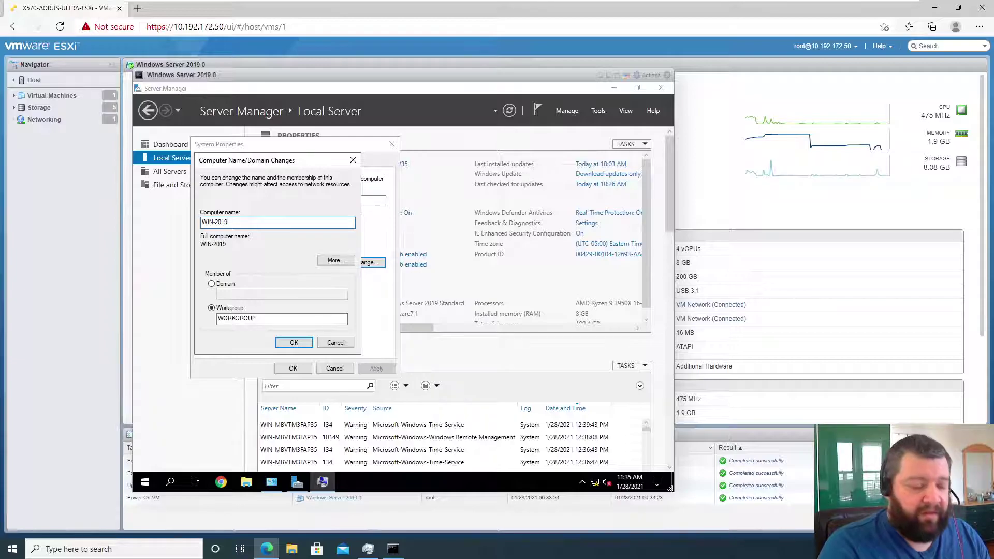
text(-0)
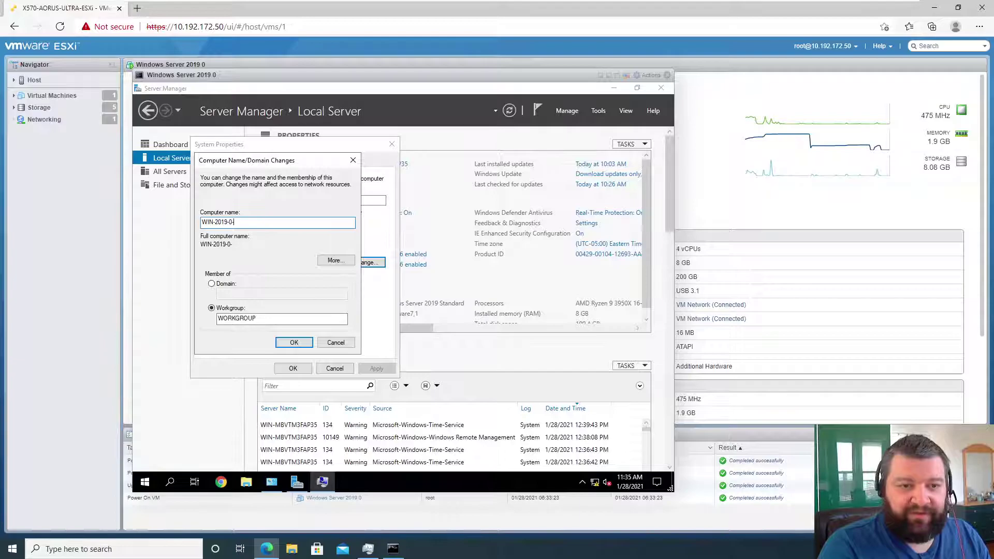
text(-DC0)
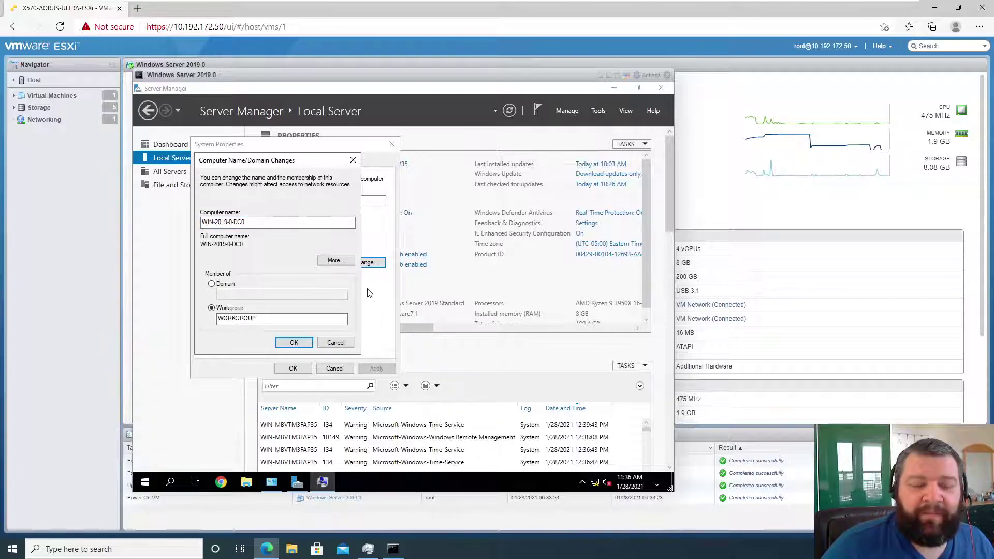
Step: Apply the computer name change, close the system properties and restart the server immediately
click(294, 344)
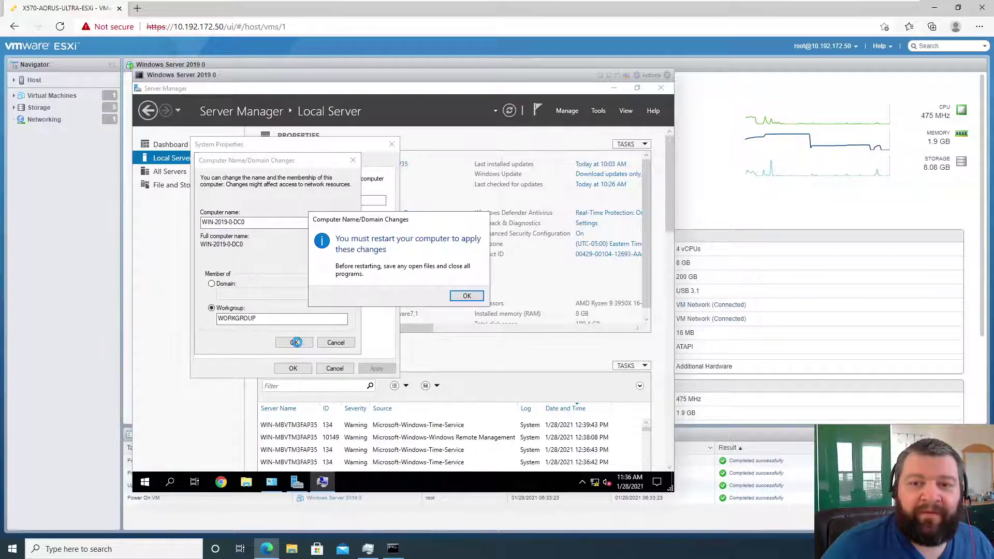
click(466, 297)
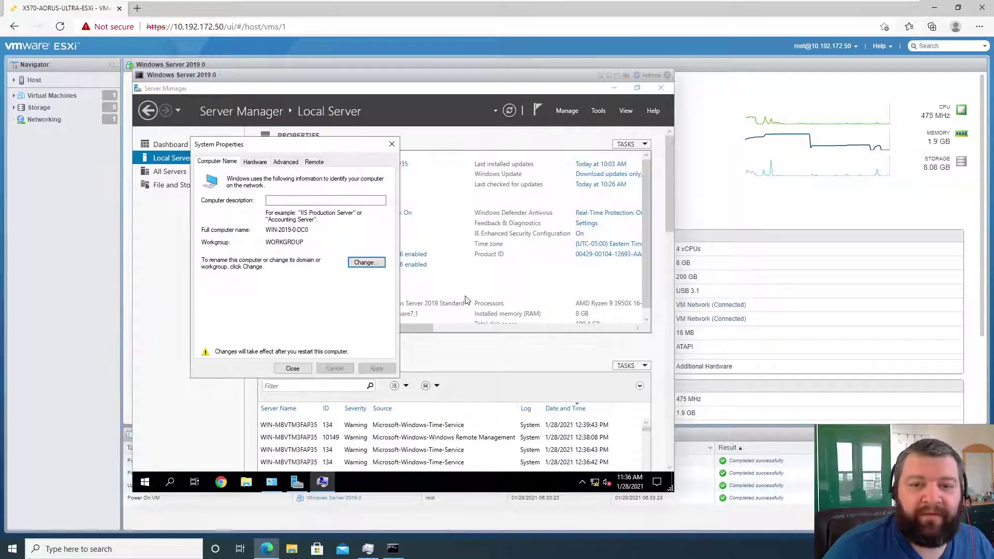
click(292, 368)
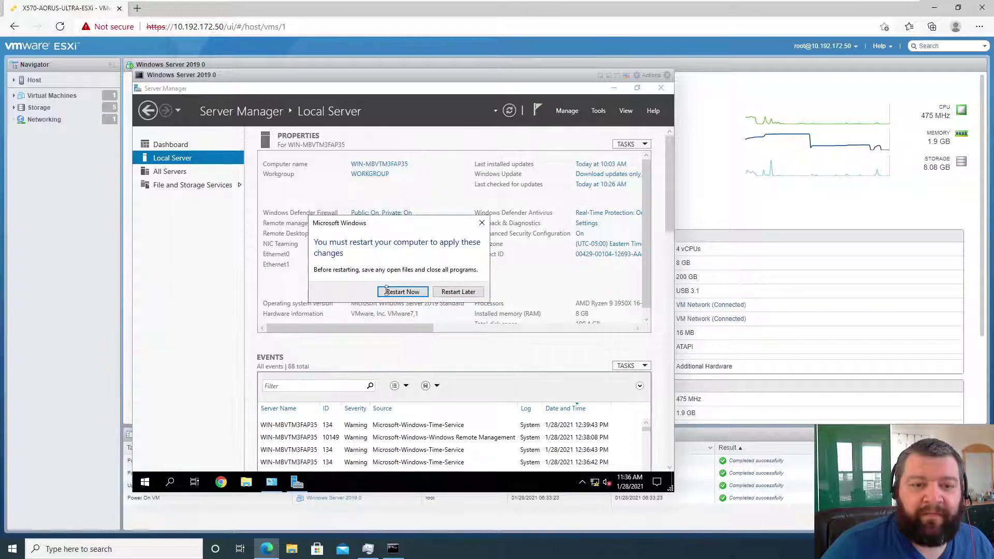
click(399, 290)
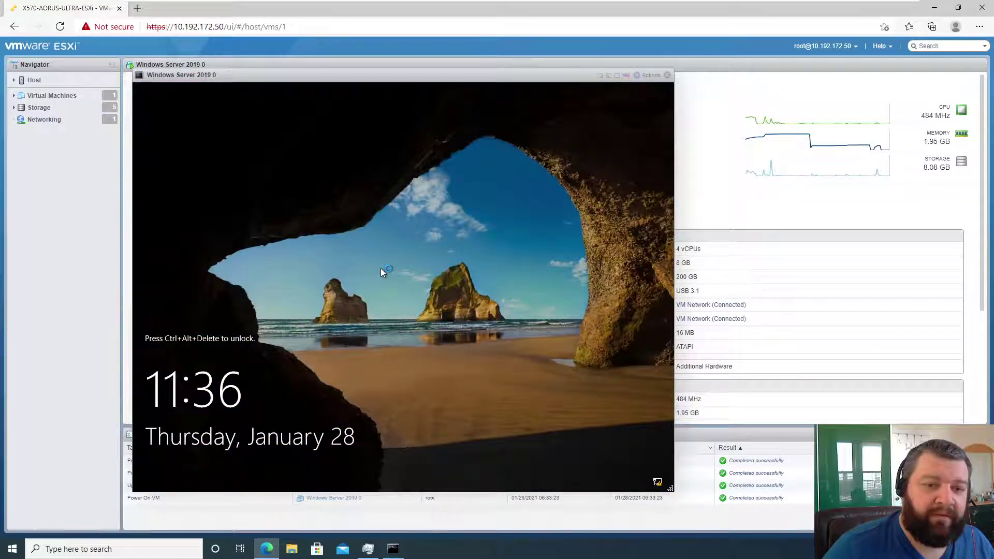
Step: Unlock the Windows Server 2019 0 virtual machine's console and sign in as Administrator with the account password
click(649, 76)
mouse_move(679, 152)
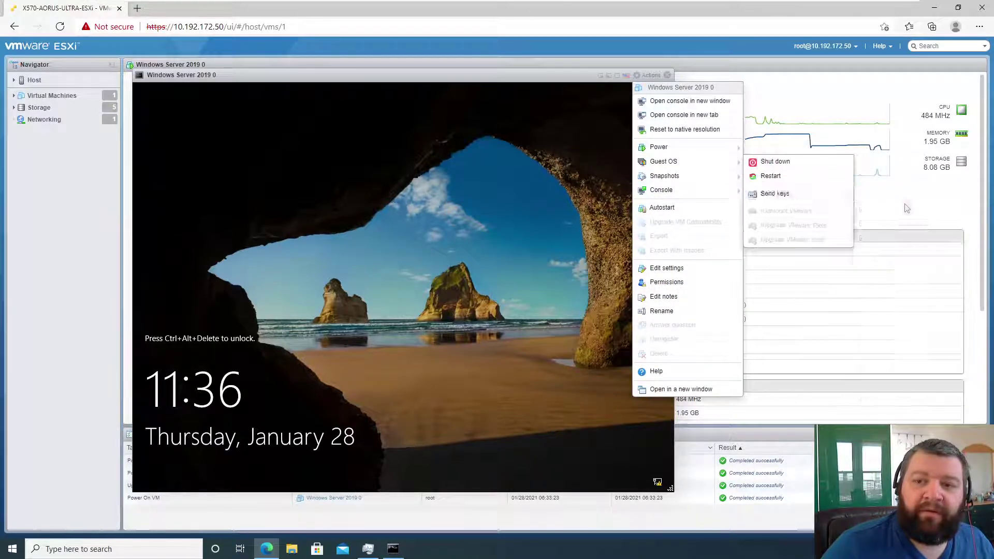
mouse_move(710, 160)
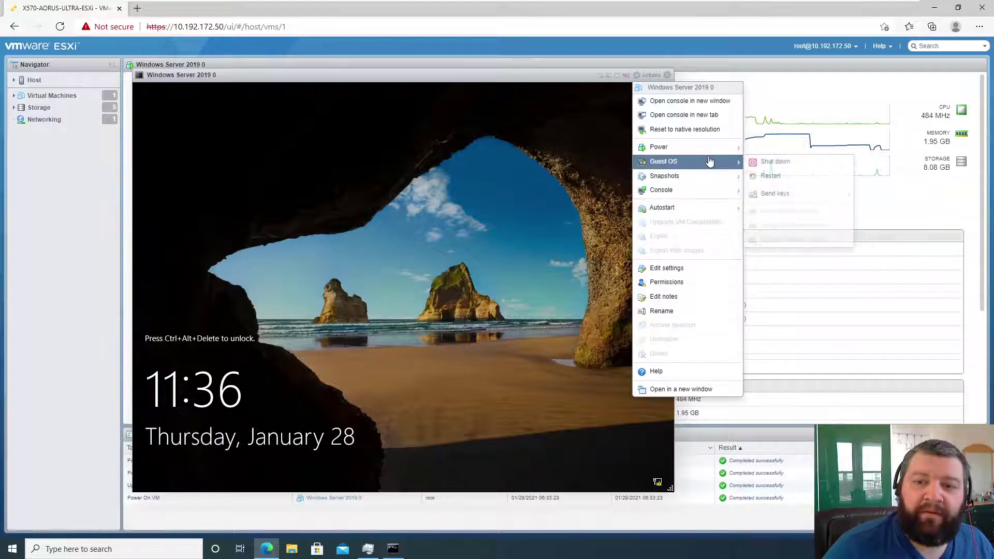
mouse_move(779, 194)
click(871, 197)
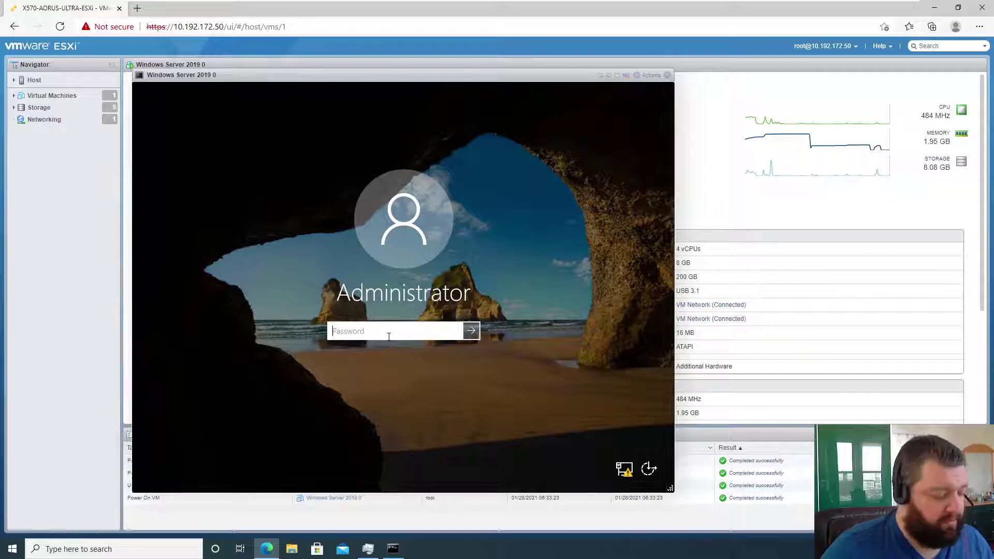
text(•••••••••••••)
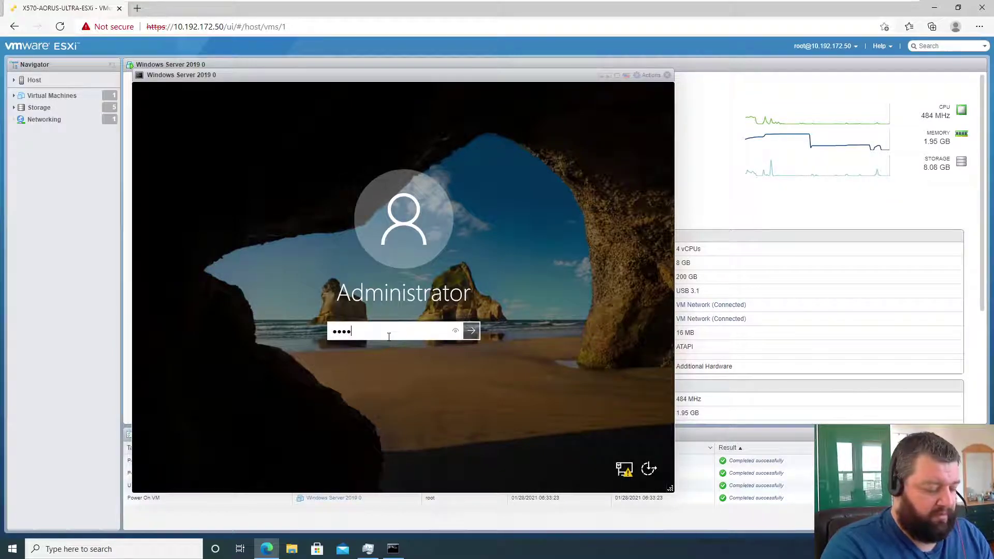
key(Return)
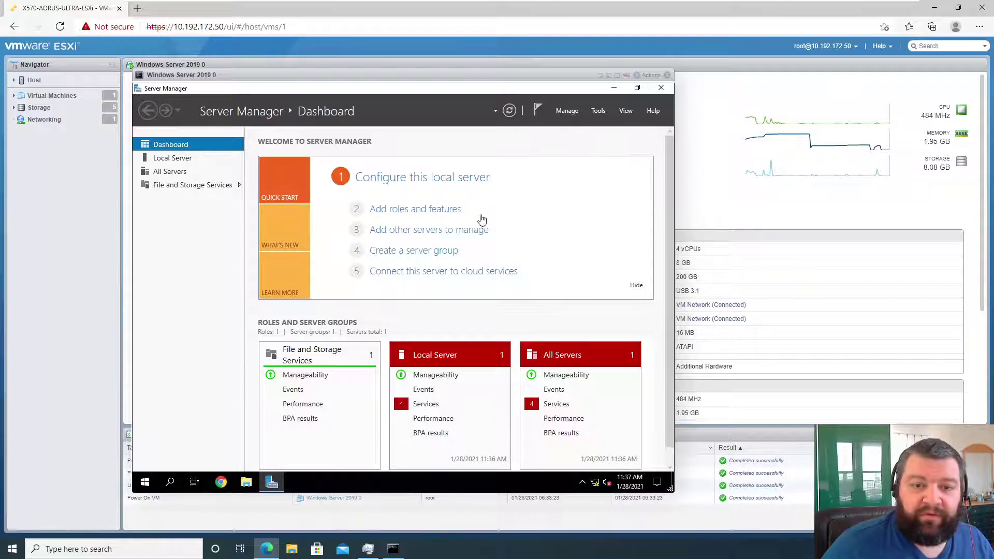
Step: Start adding roles and features with a role-based or feature-based installation on WIN-2019-0-DC0 from the server pool
click(402, 212)
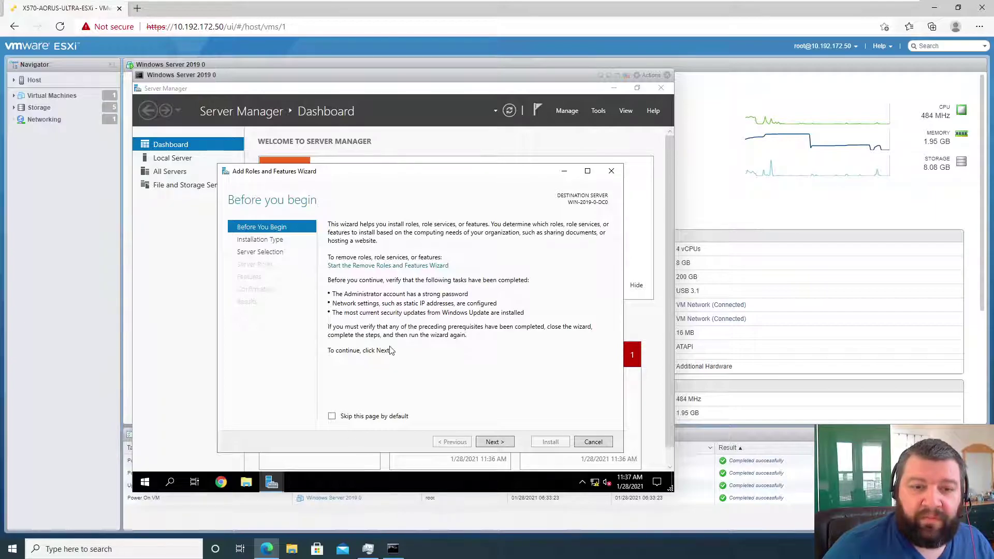
click(494, 444)
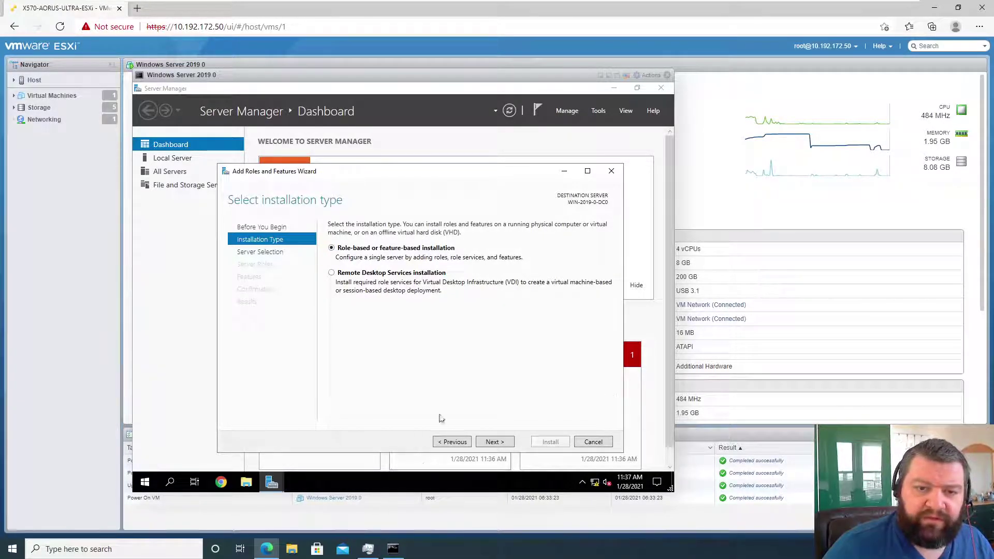
click(501, 443)
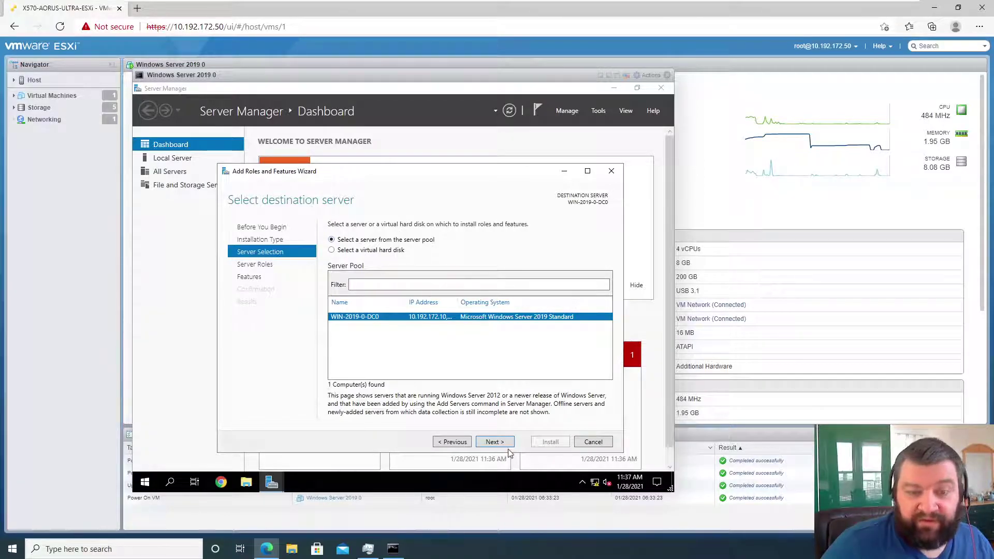
mouse_move(461, 302)
mouse_down()
mouse_move(518, 303)
mouse_move(465, 304)
mouse_up()
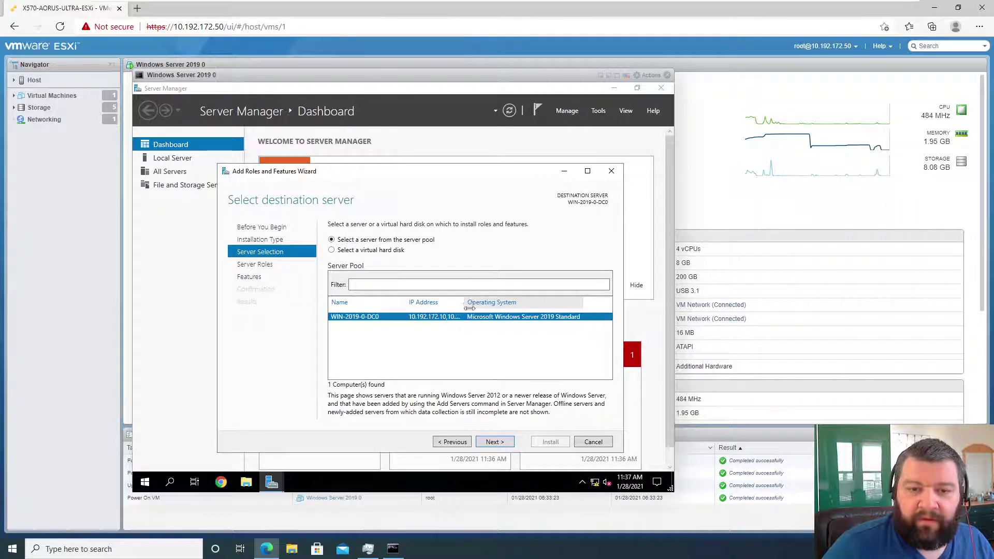
click(503, 442)
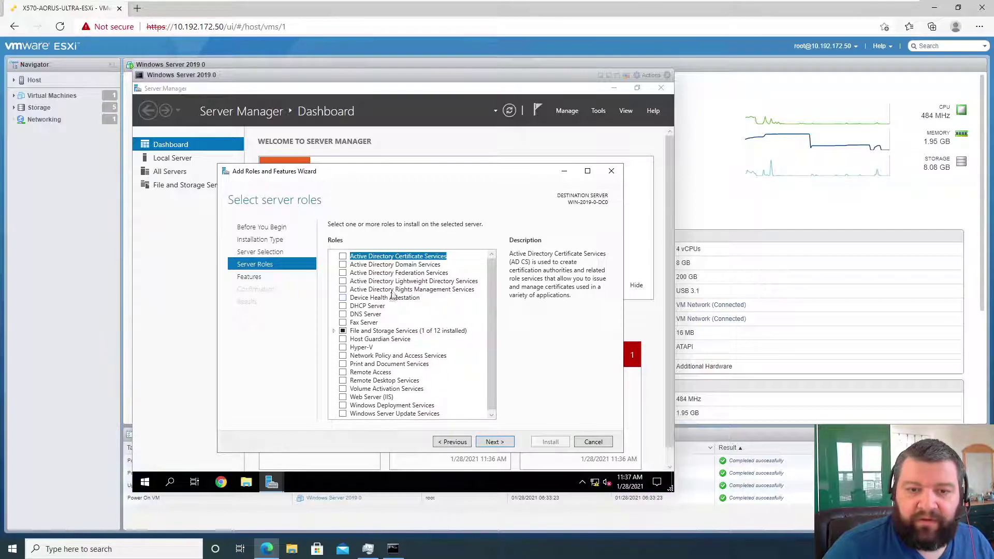
Step: Select the Active Directory Domain Services role and add its required features, including the management tools
click(391, 265)
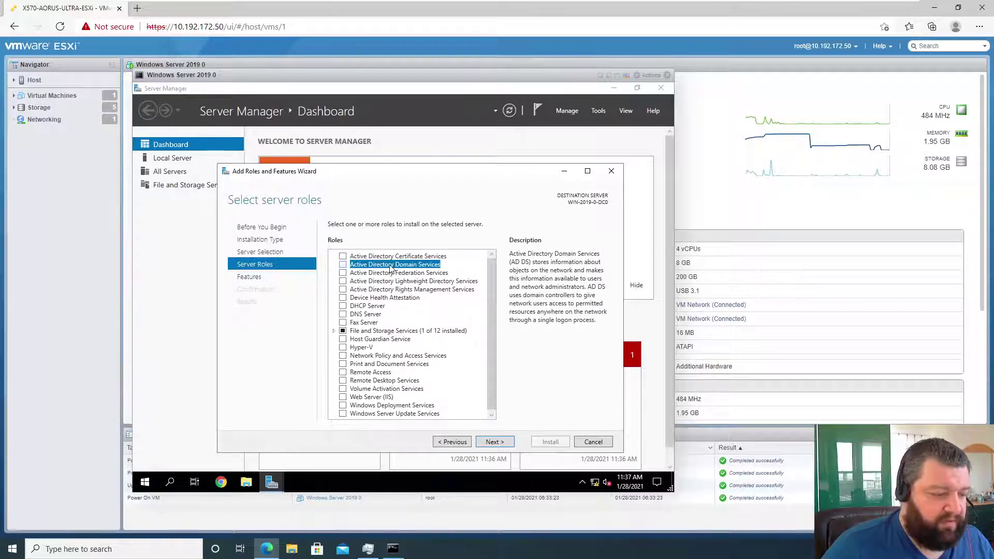
click(344, 265)
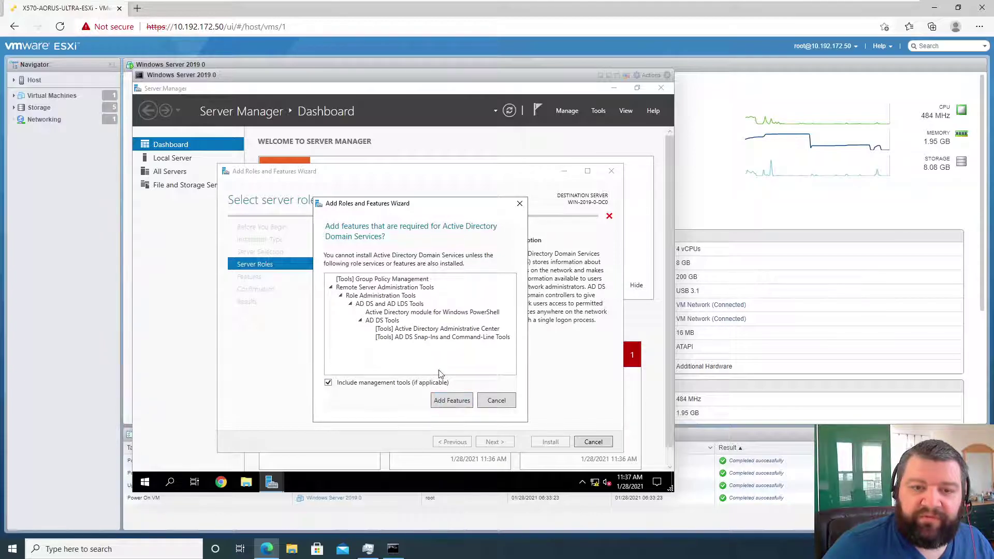
click(452, 401)
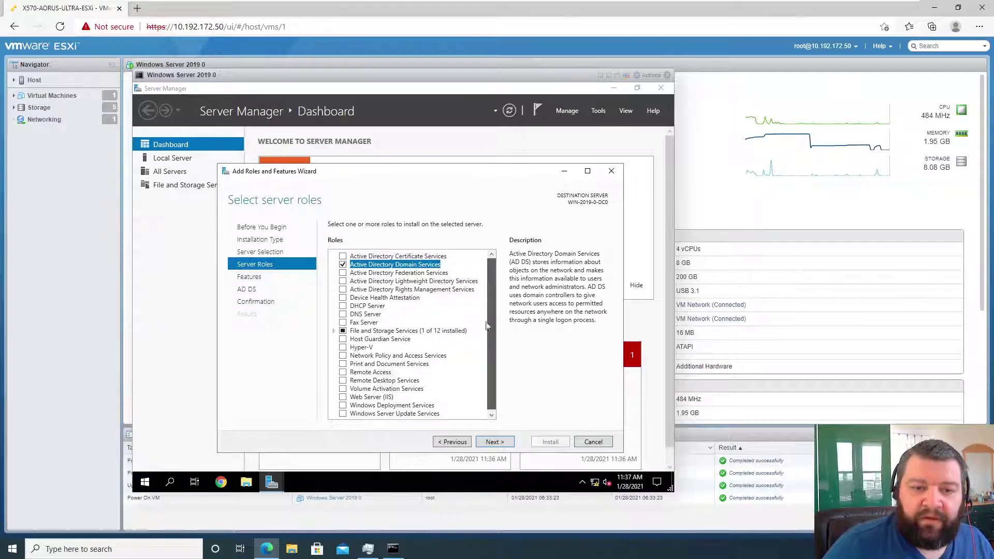
scroll(488, 317, down, 1)
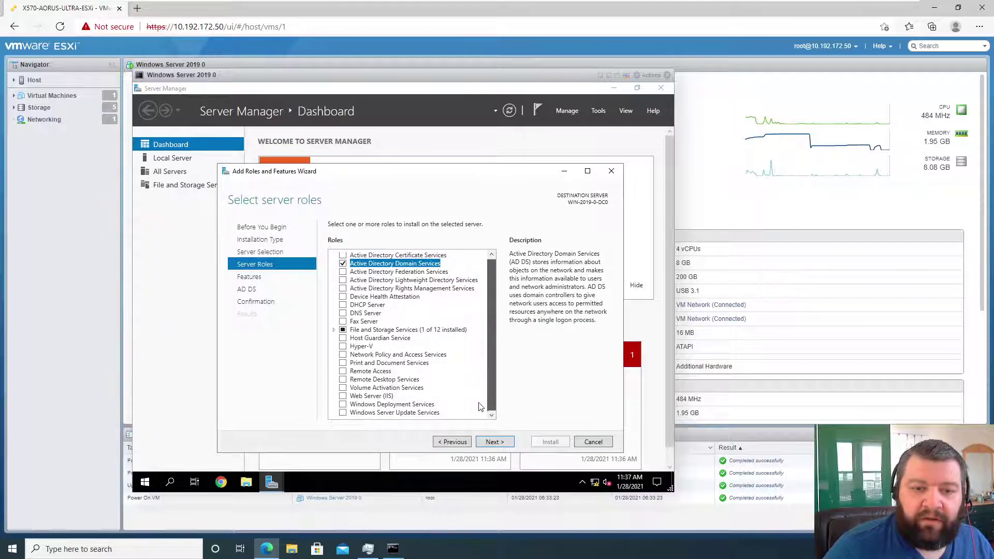
click(494, 442)
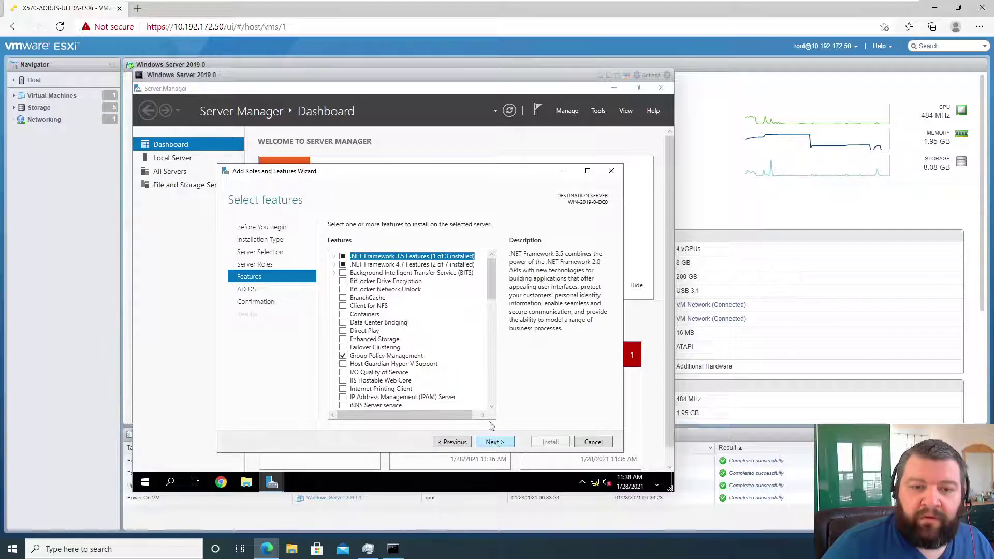
Step: Keep the preselected features, install Active Directory Domain Services without automatic restart, and close the wizard once it finishes
drag(492, 275, 488, 402)
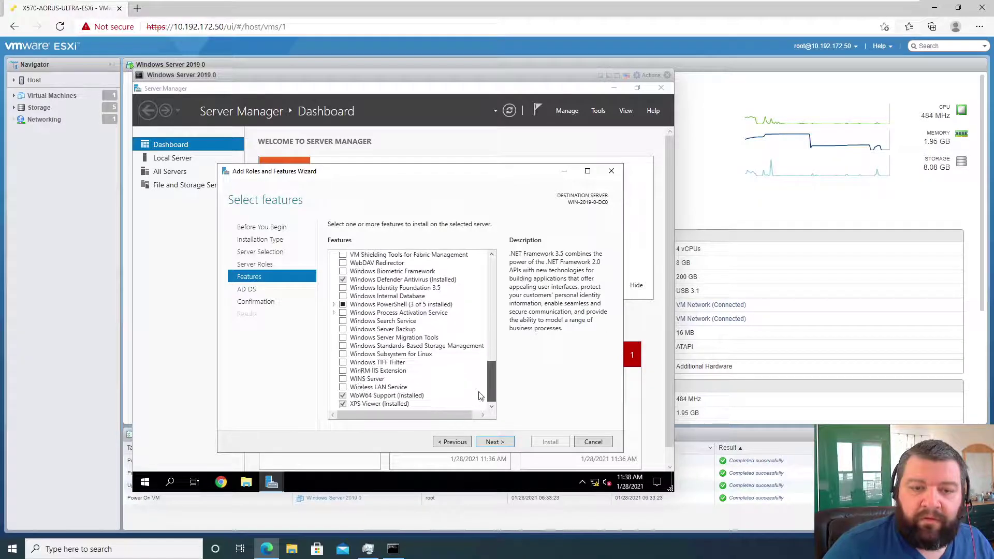
click(493, 444)
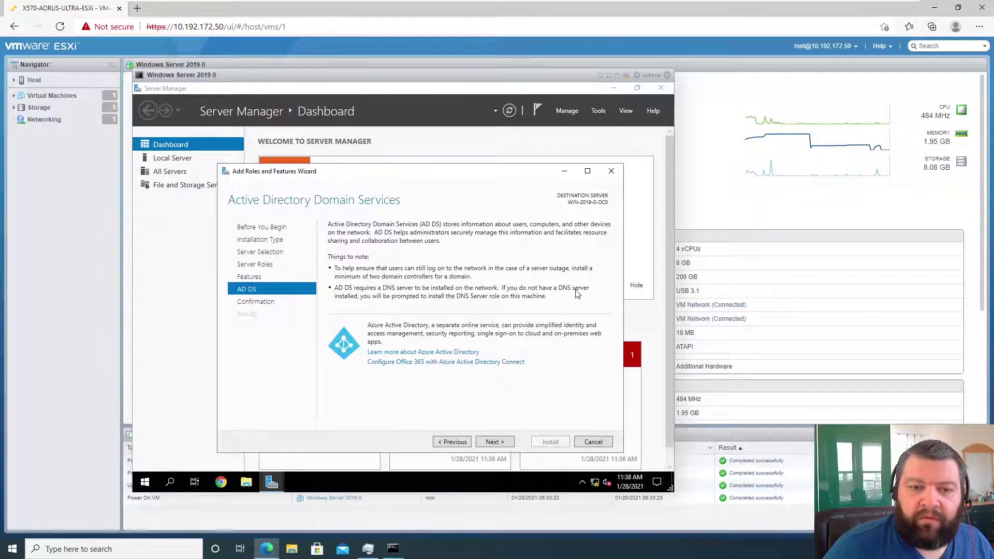
click(493, 443)
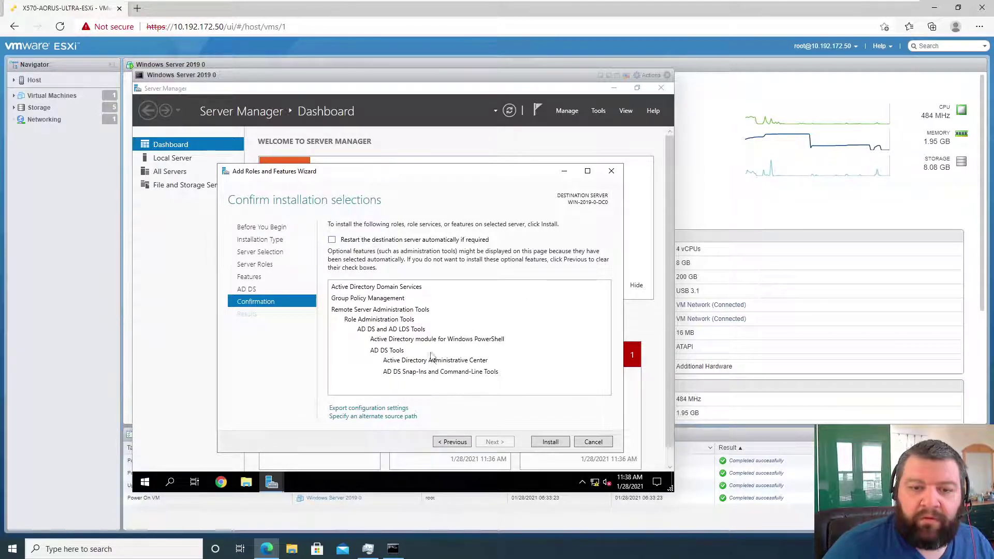
click(550, 443)
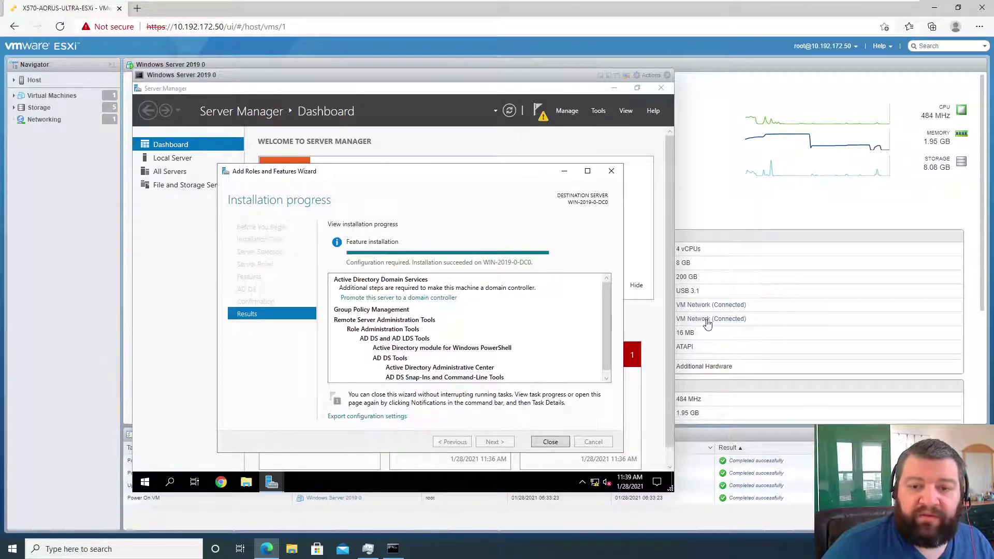
scroll(608, 334, down, 1)
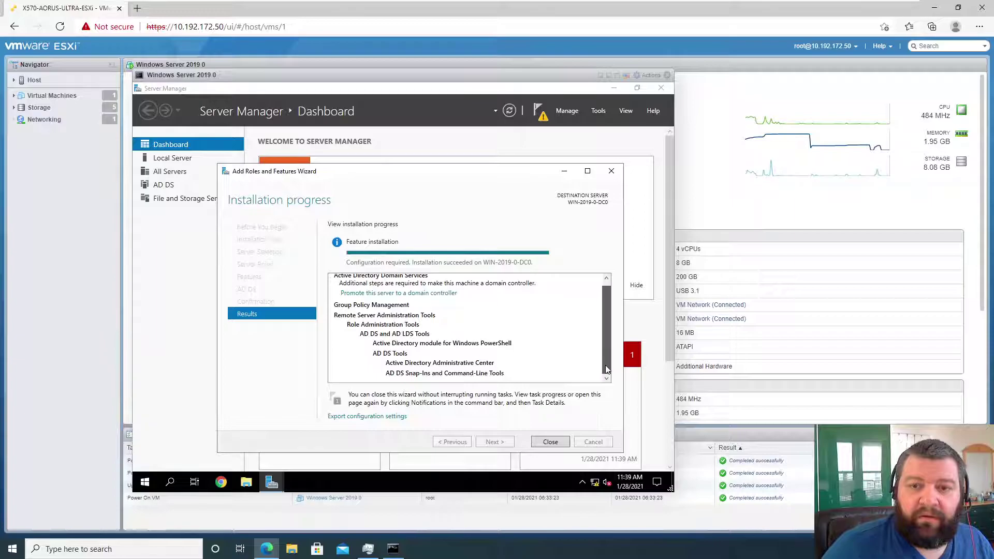
click(550, 443)
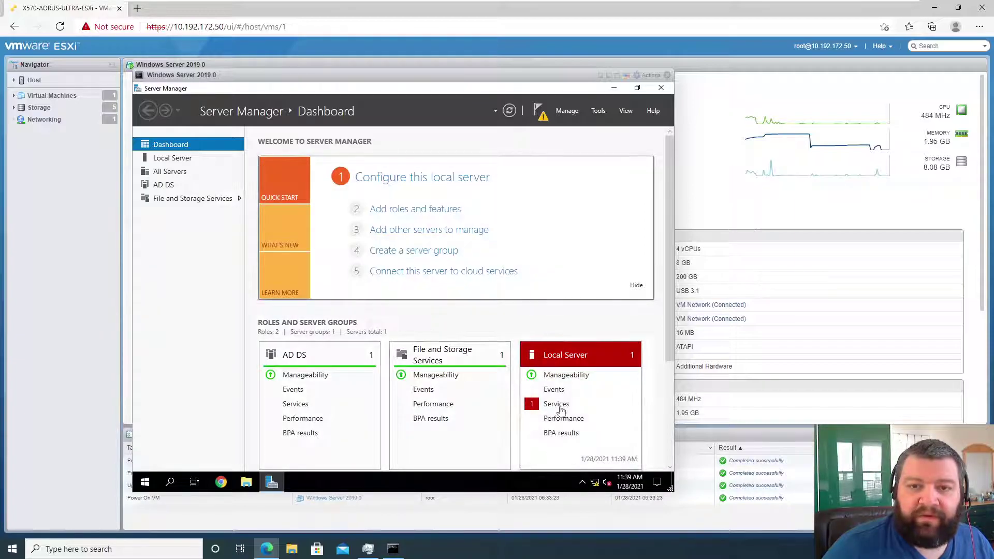
Step: Start promoting the server to a domain controller, adding a new forest with the root domain name LAB.LOCAL
click(541, 117)
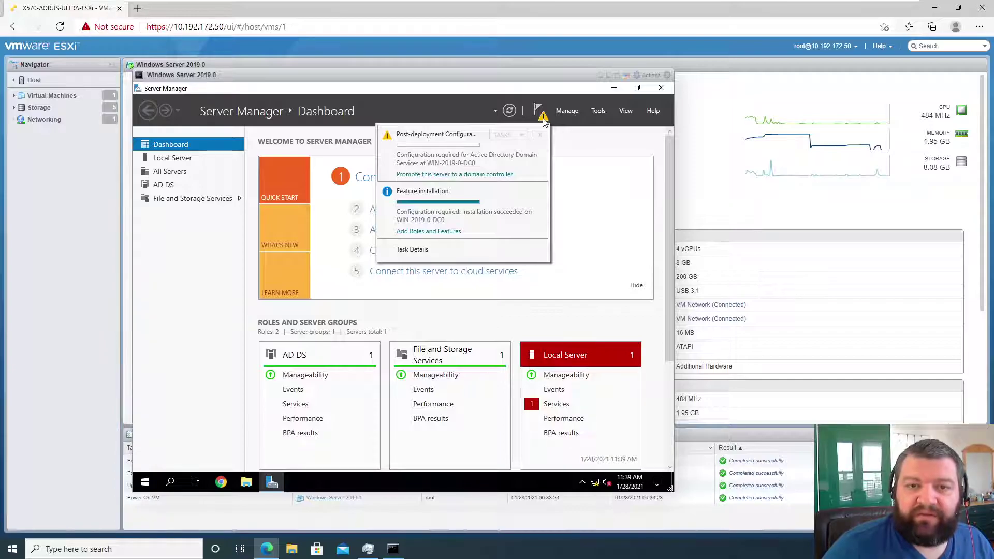
click(437, 175)
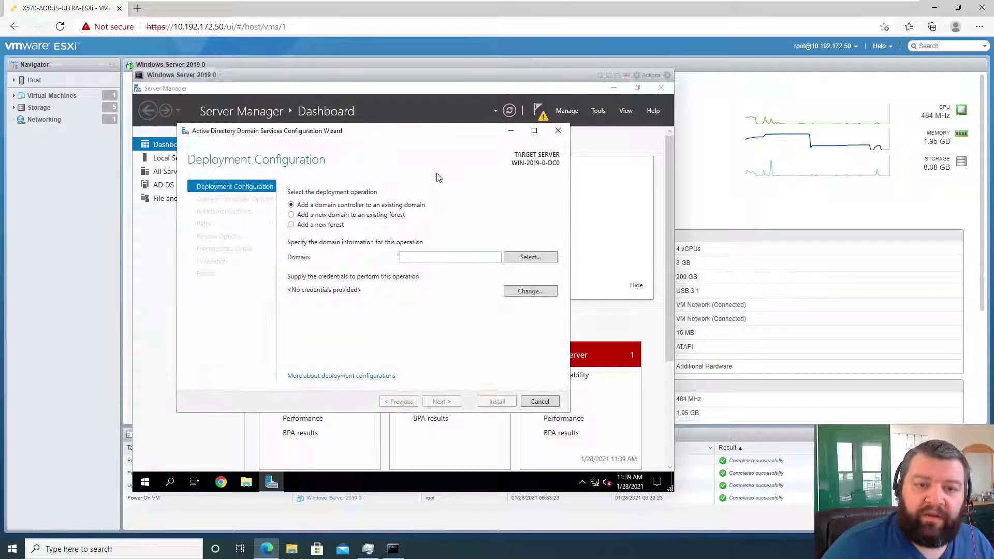
click(312, 225)
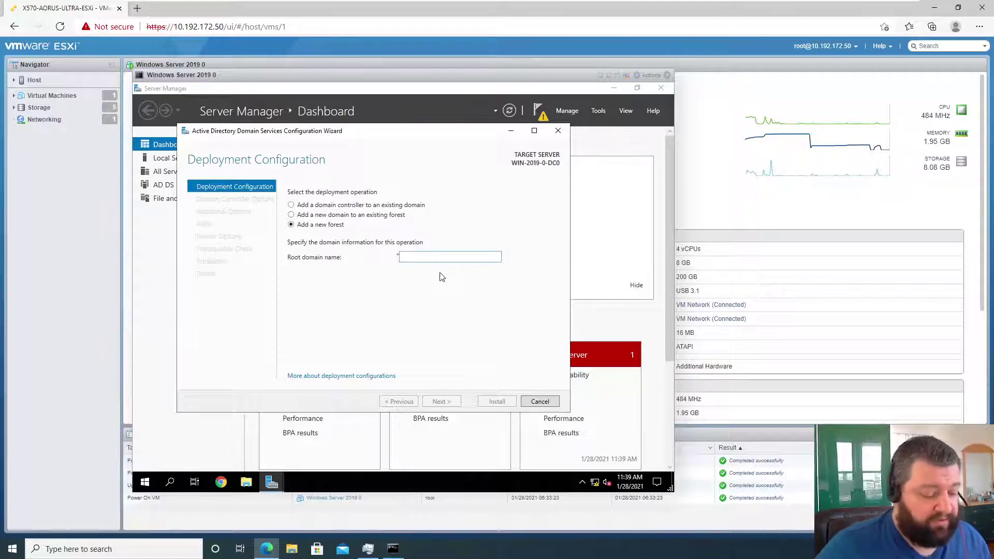
text(LAB.LOCAL)
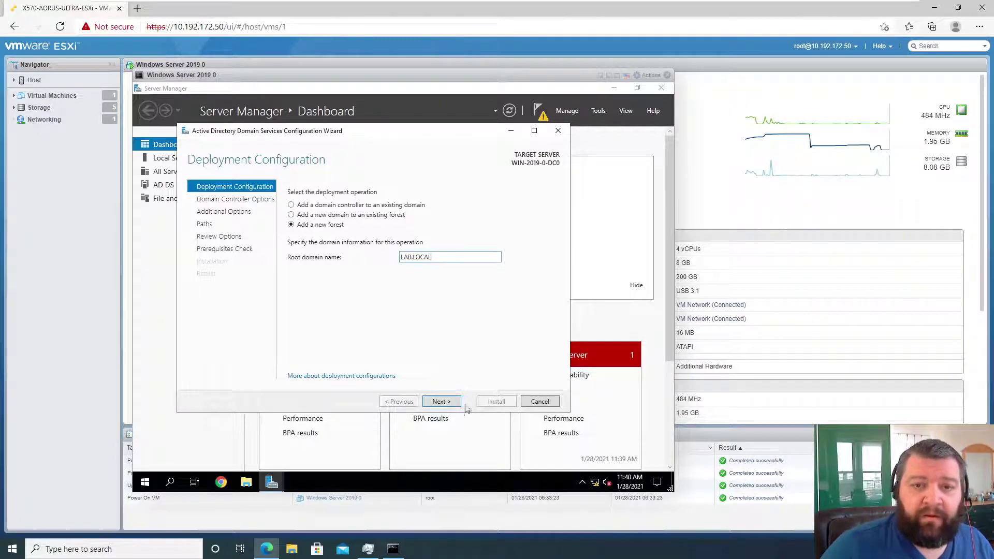
click(443, 402)
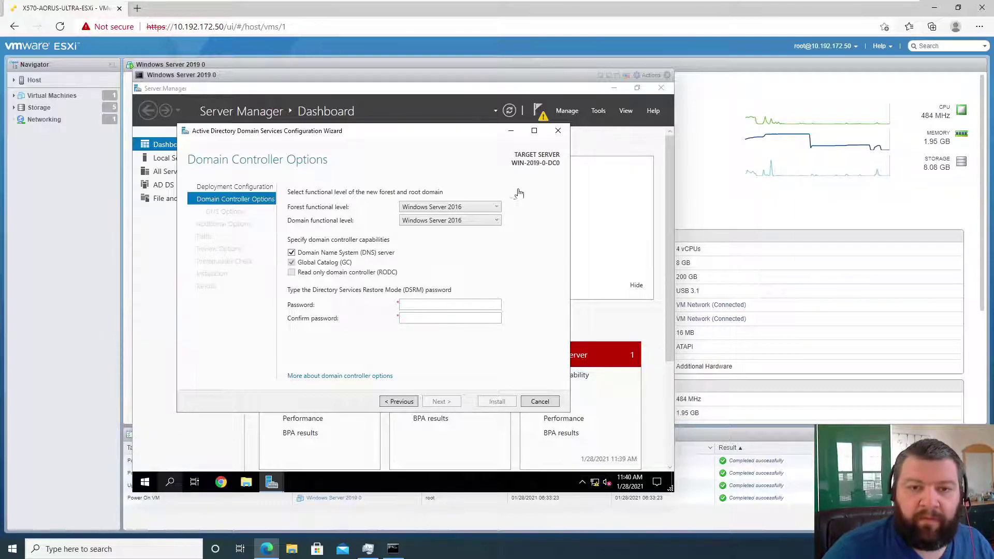
Step: Keep the Windows Server 2016 forest functional level, enter and confirm the Directory Services Restore Mode password, and accept the domain controller options
click(470, 206)
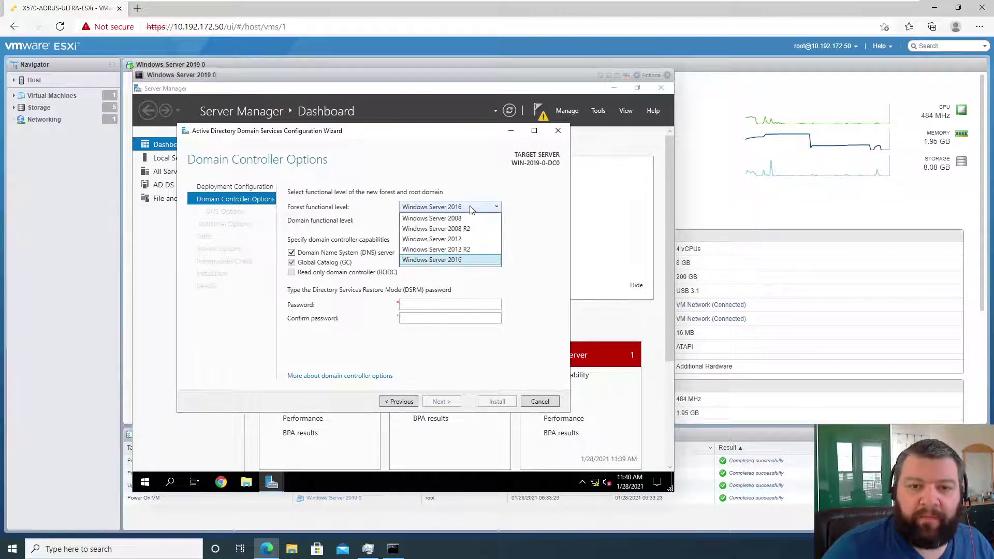
click(471, 261)
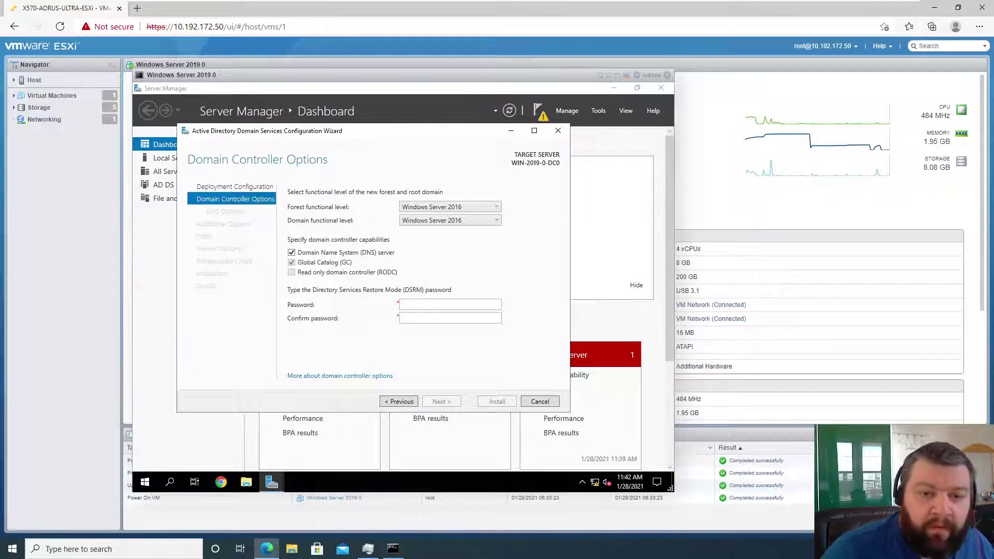
click(435, 304)
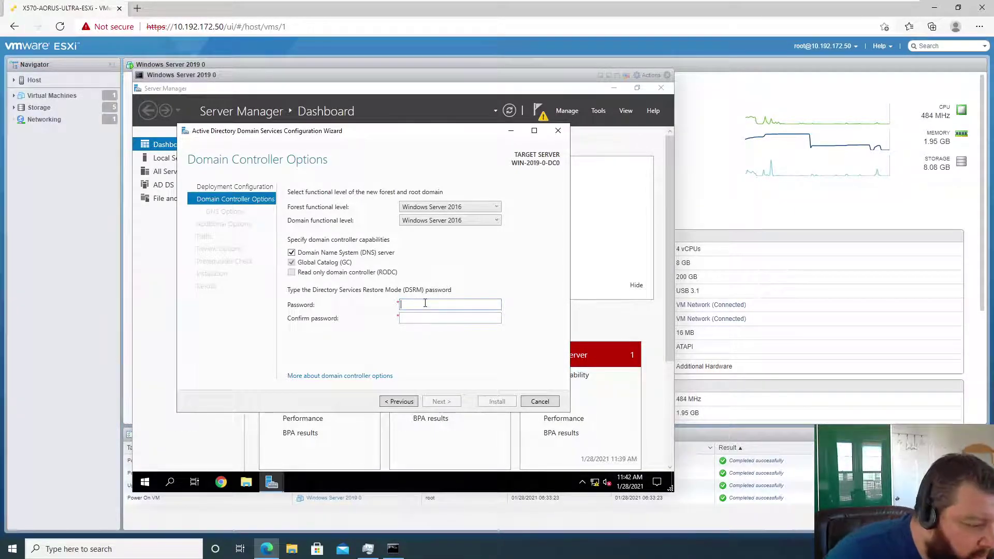
text(••)
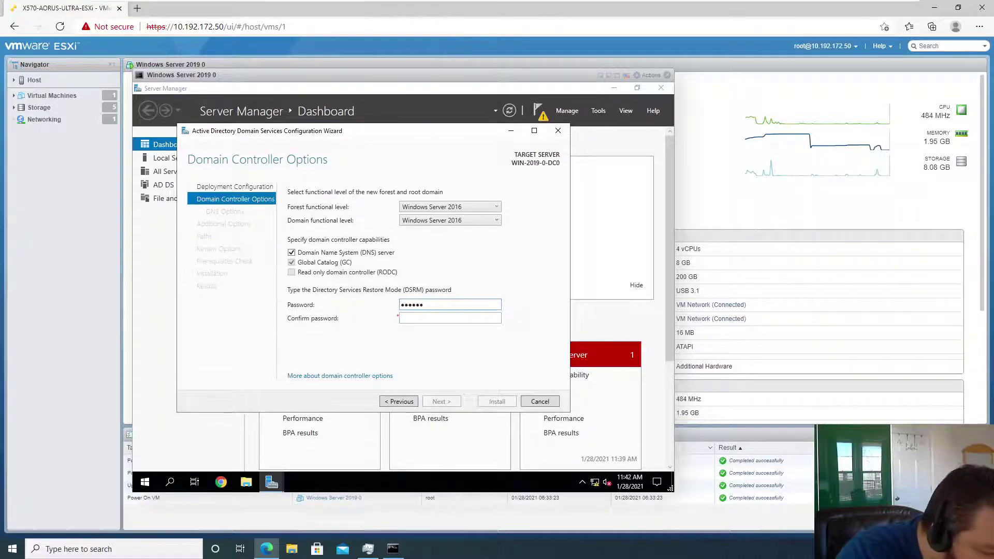
text(••)
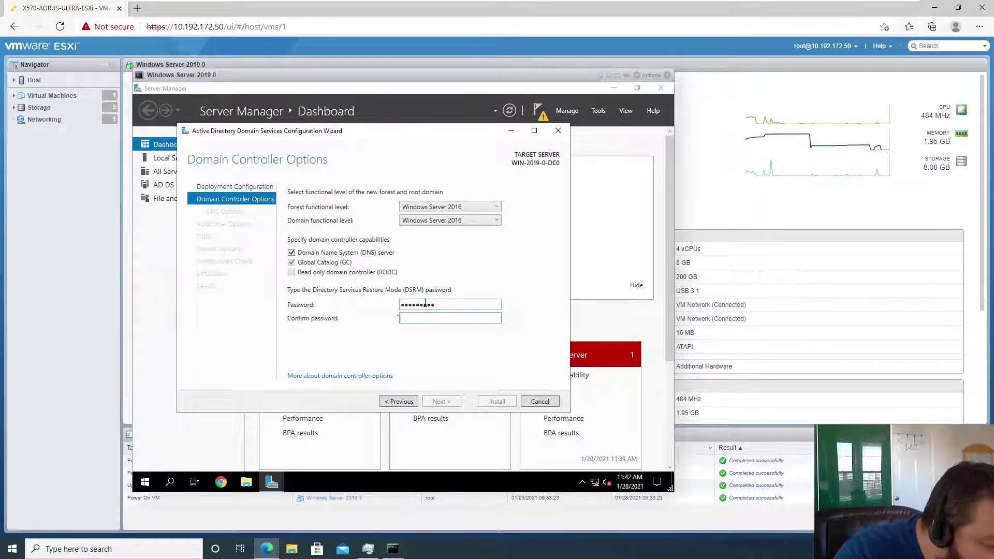
text(•)
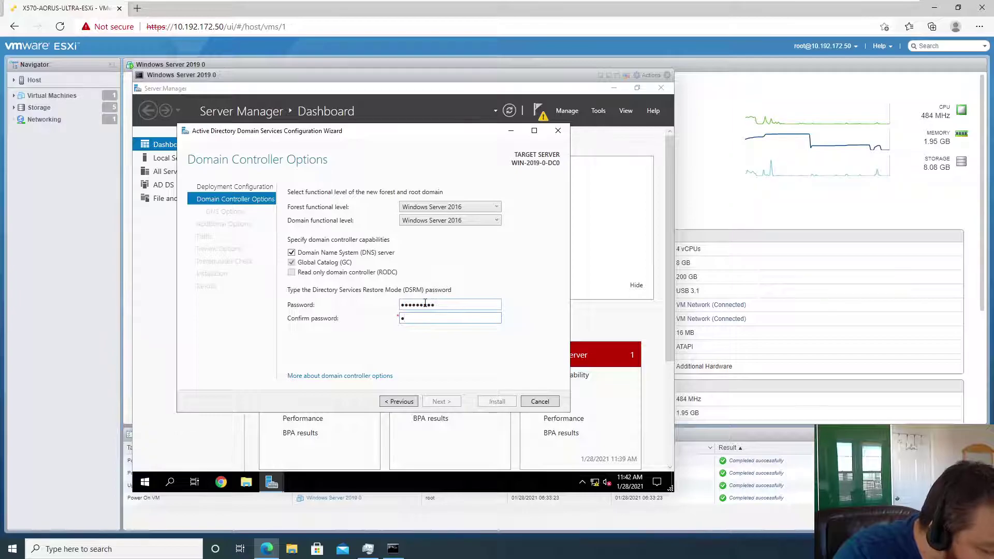
text(•)
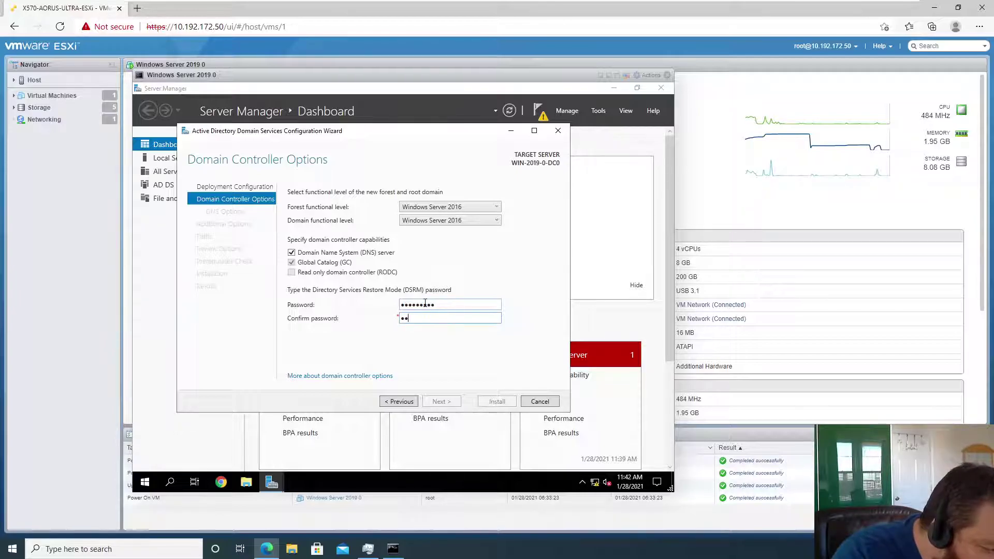
text(••)
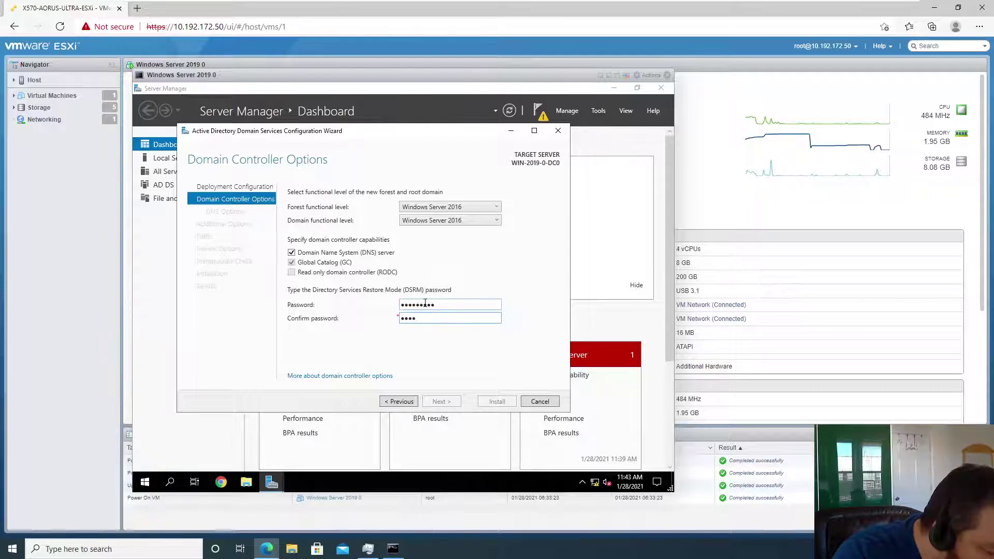
text(•)
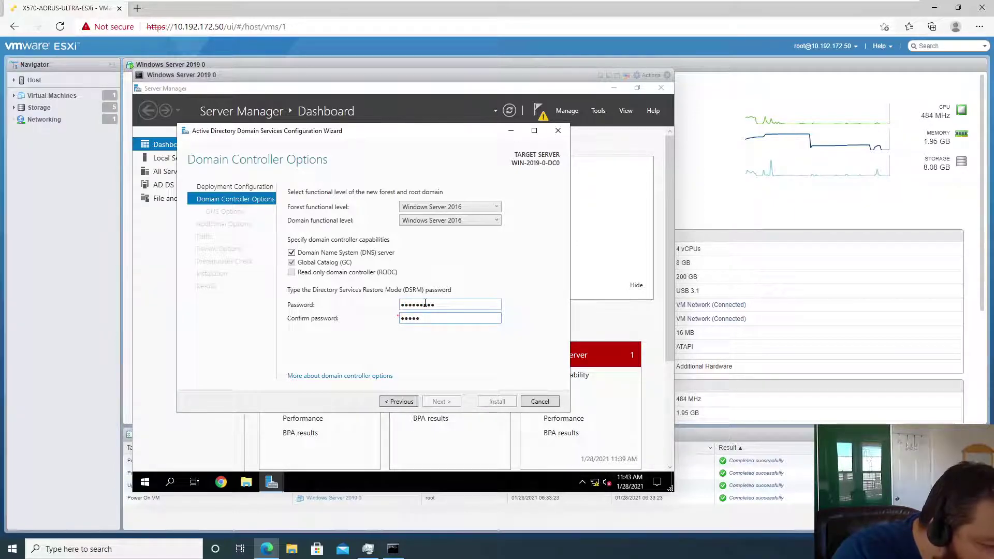
text(••••)
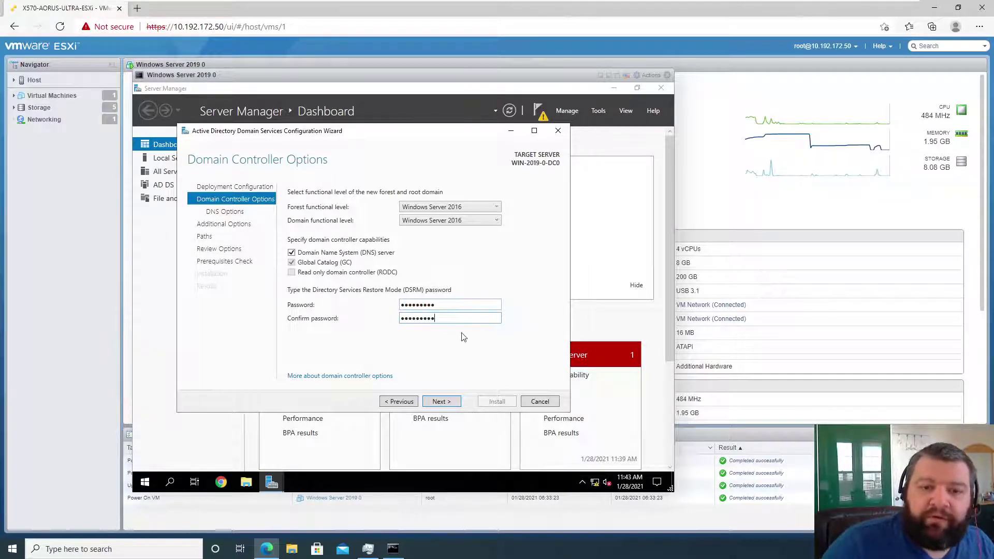
click(441, 402)
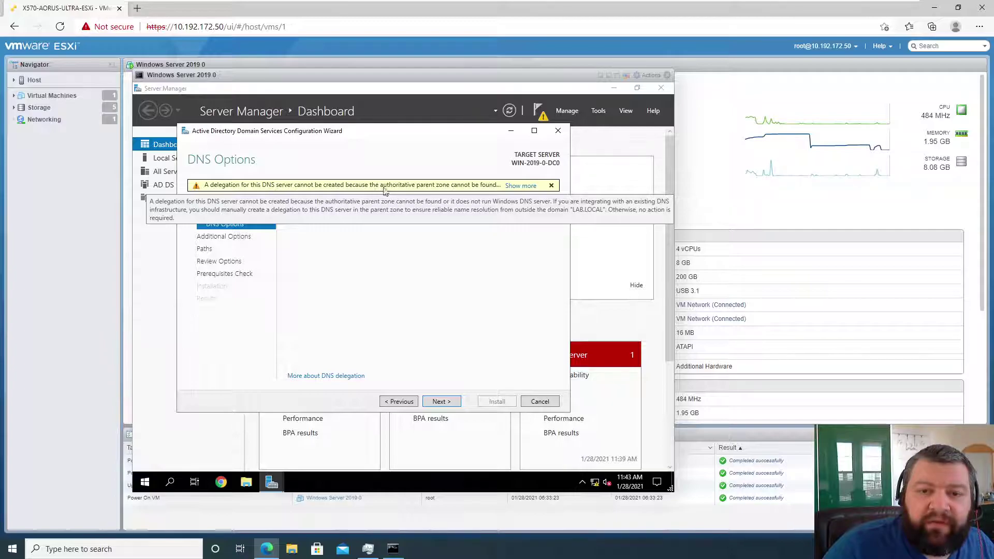
Step: Accept the DNS options, the NetBIOS domain name LAB, and the default database, log files and SYSVOL folders
click(442, 402)
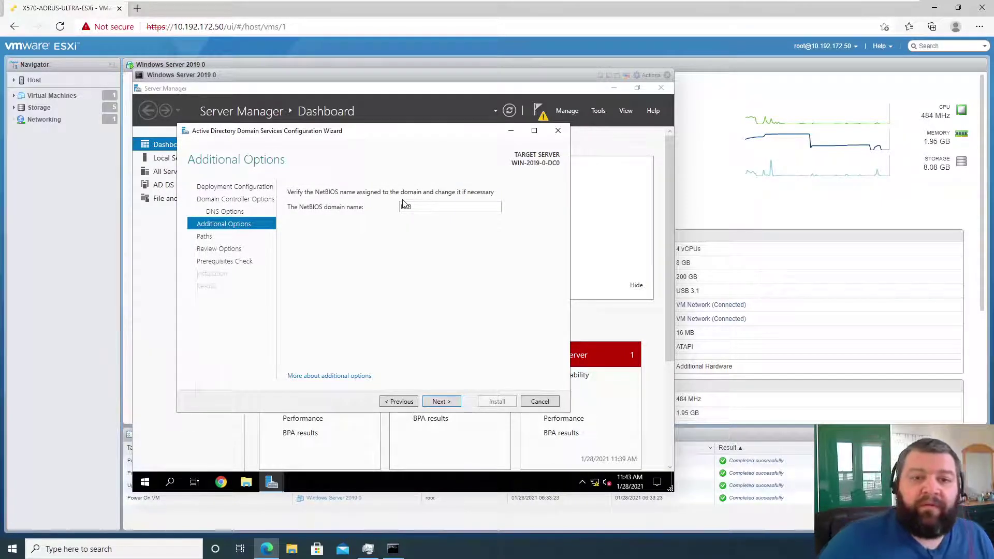
click(448, 403)
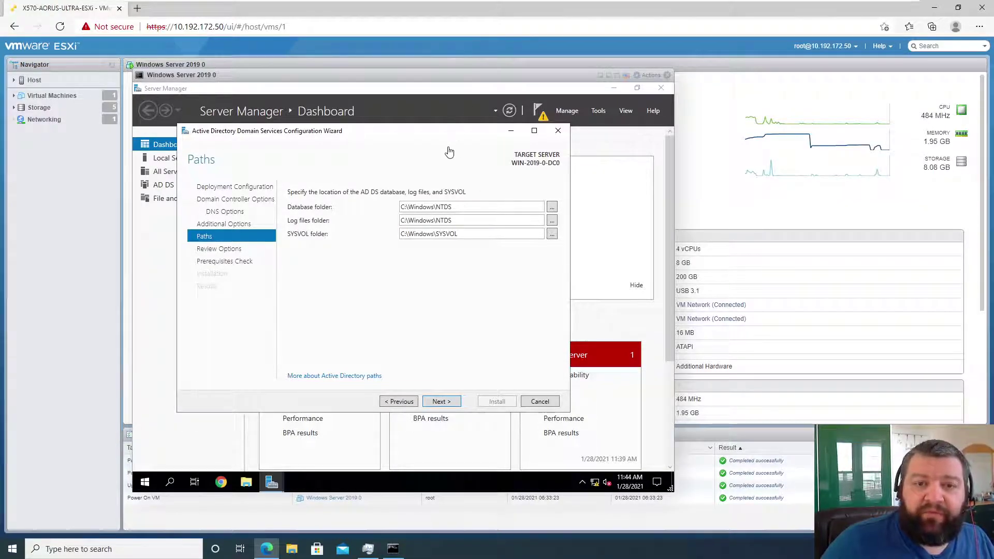
click(438, 403)
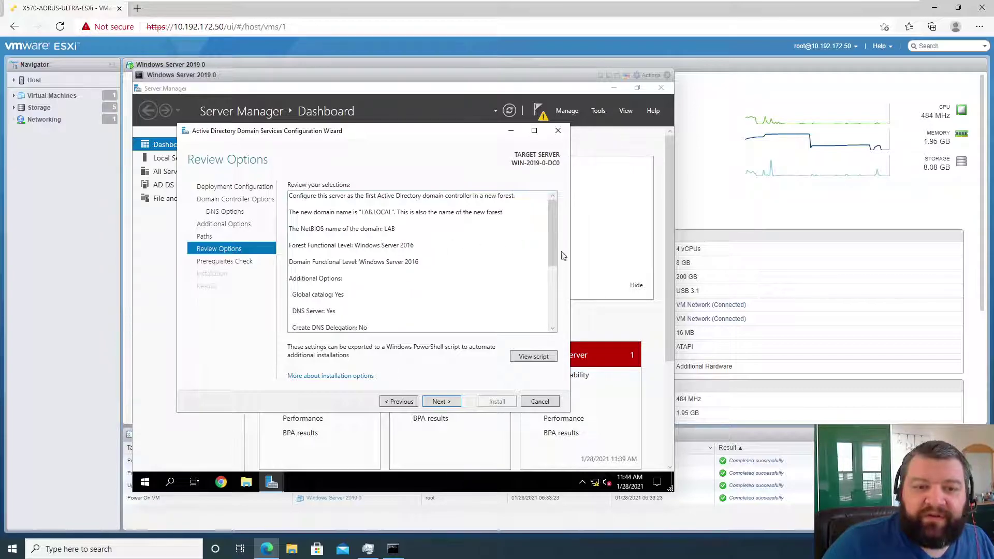
Step: Review the selections and the prerequisites check results, and install the domain controller configuration
drag(552, 256, 544, 322)
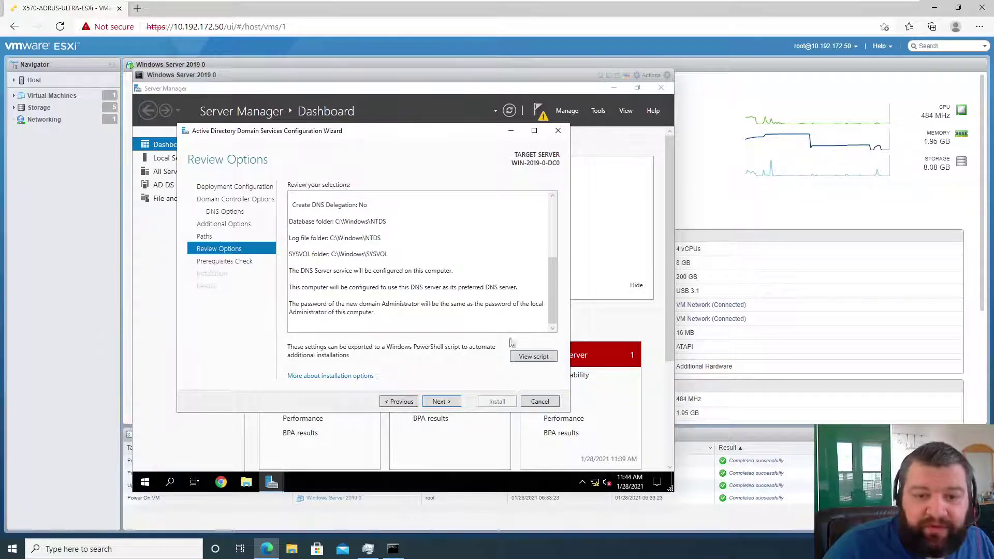
click(444, 404)
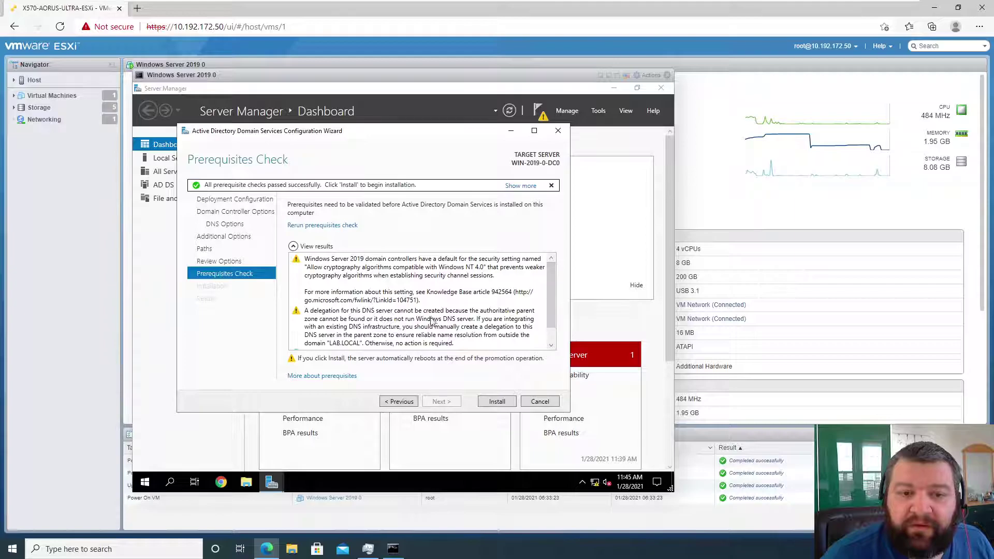
drag(551, 300, 553, 332)
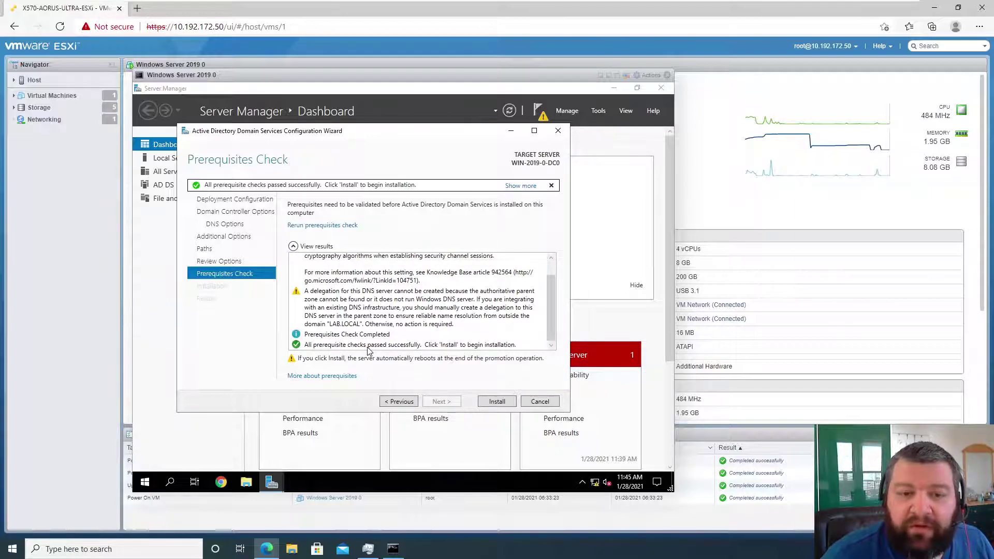
click(496, 403)
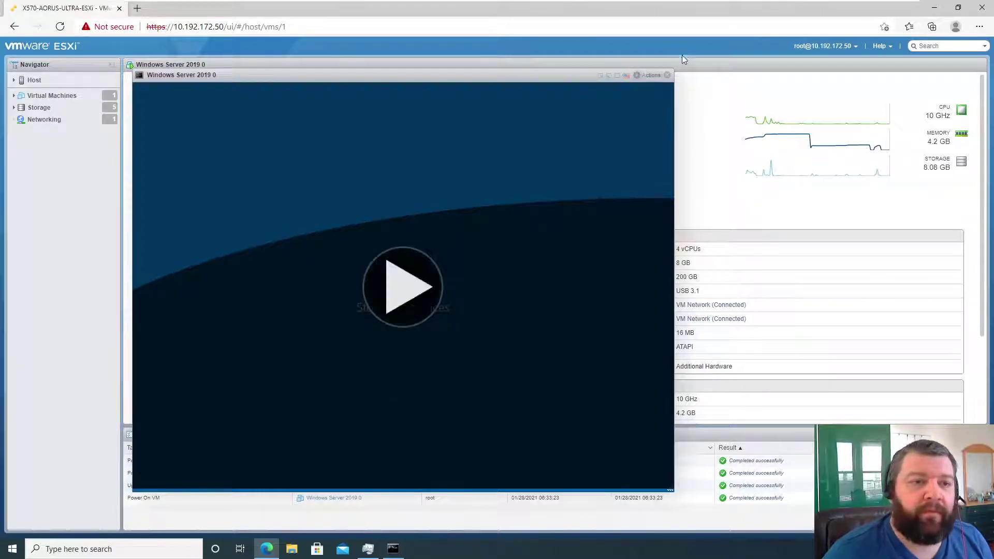
Step: Close the stalled virtual machine console and reopen a console session for Windows Server 2019 0 from the virtual machines list
click(667, 75)
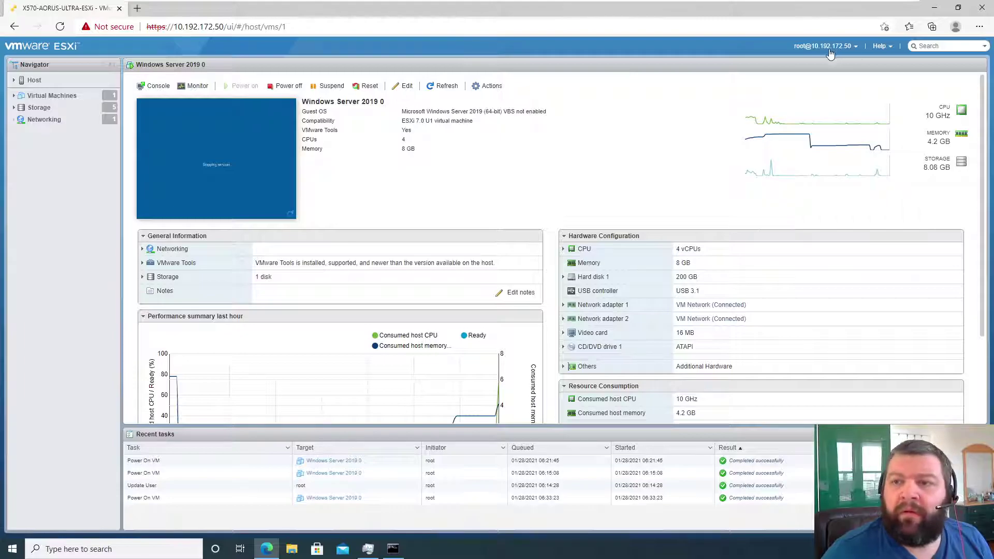
scroll(306, 256, down, 3)
scroll(298, 243, up, 3)
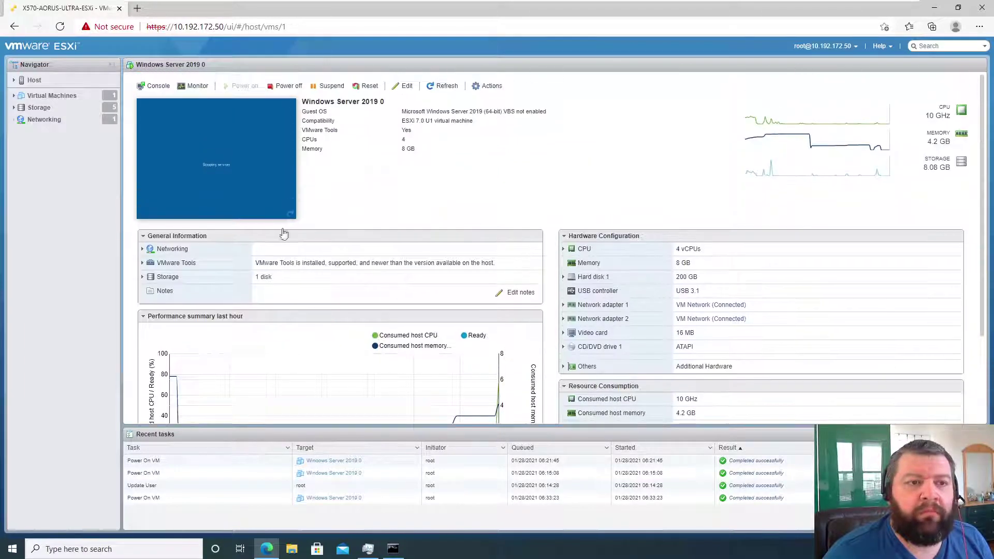
click(51, 95)
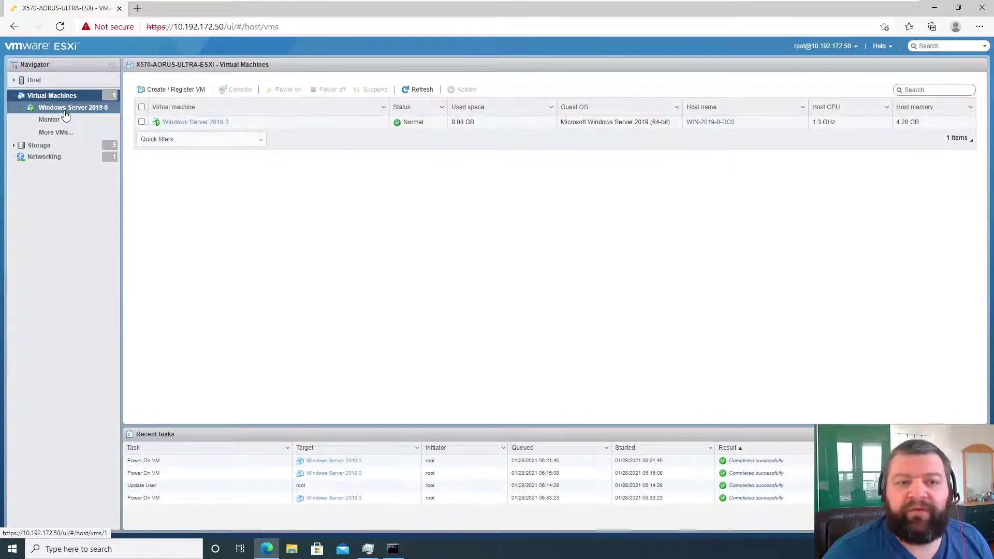
click(67, 107)
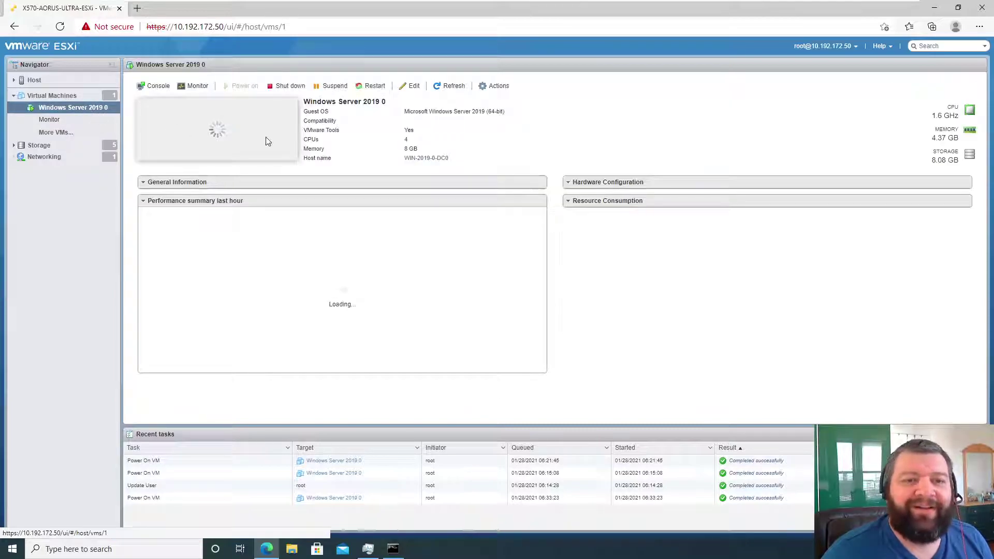
click(220, 151)
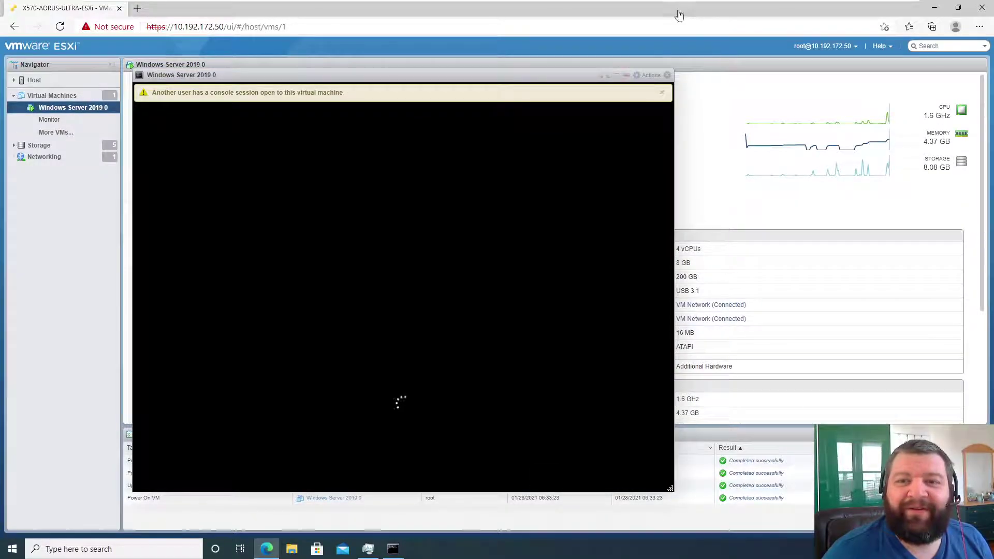
click(668, 76)
click(215, 143)
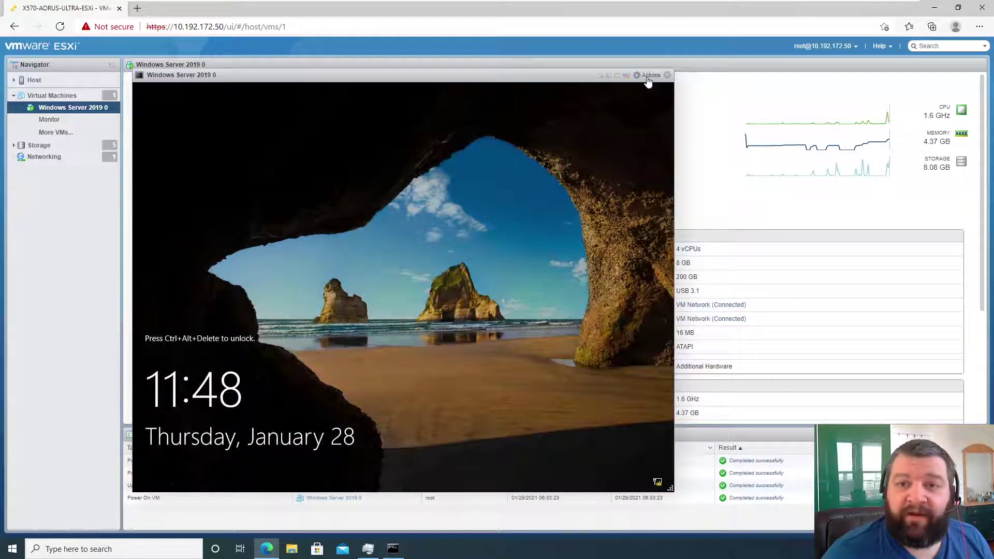
Step: Send Ctrl-Alt-Delete to the virtual machine and sign in with the account password
click(644, 76)
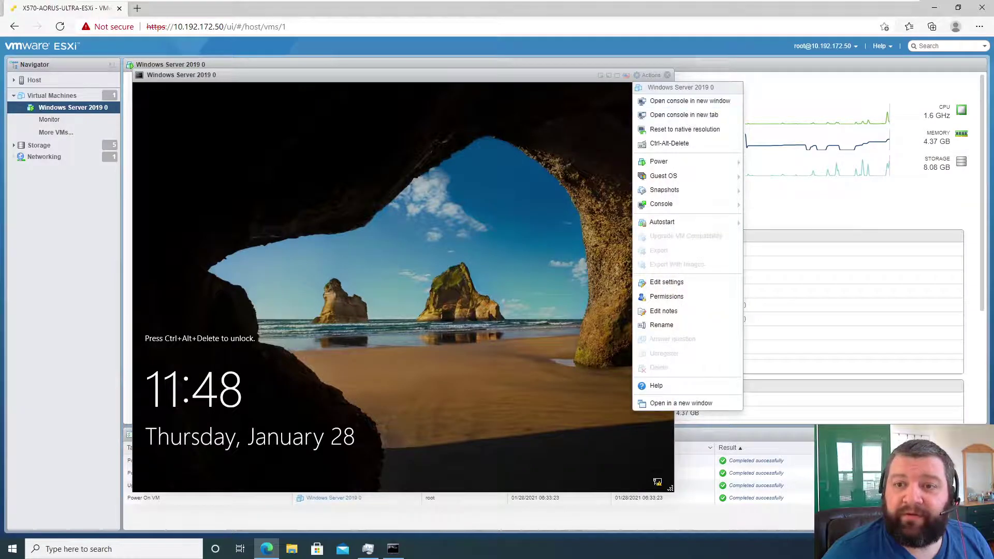
click(669, 144)
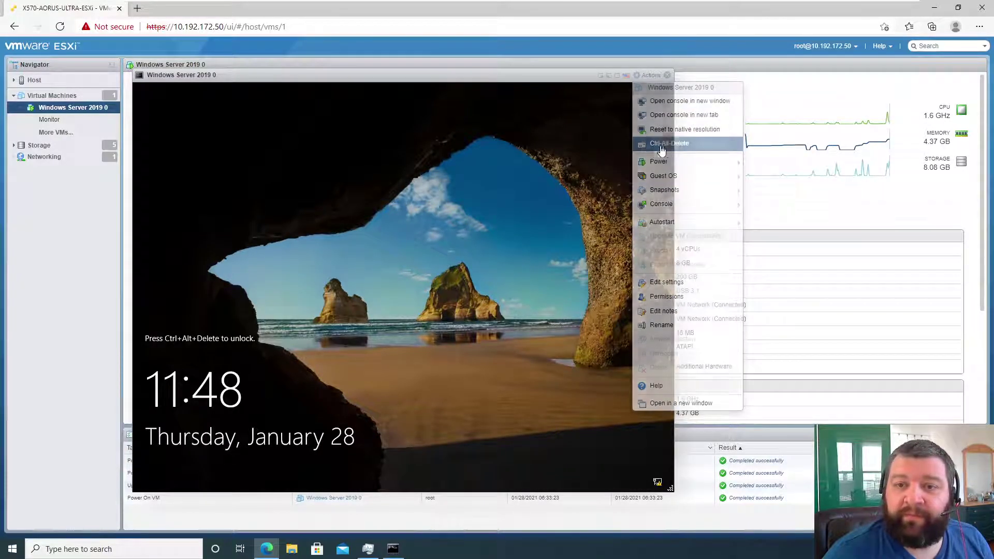
click(369, 332)
text(•••••••••••••)
key(Return)
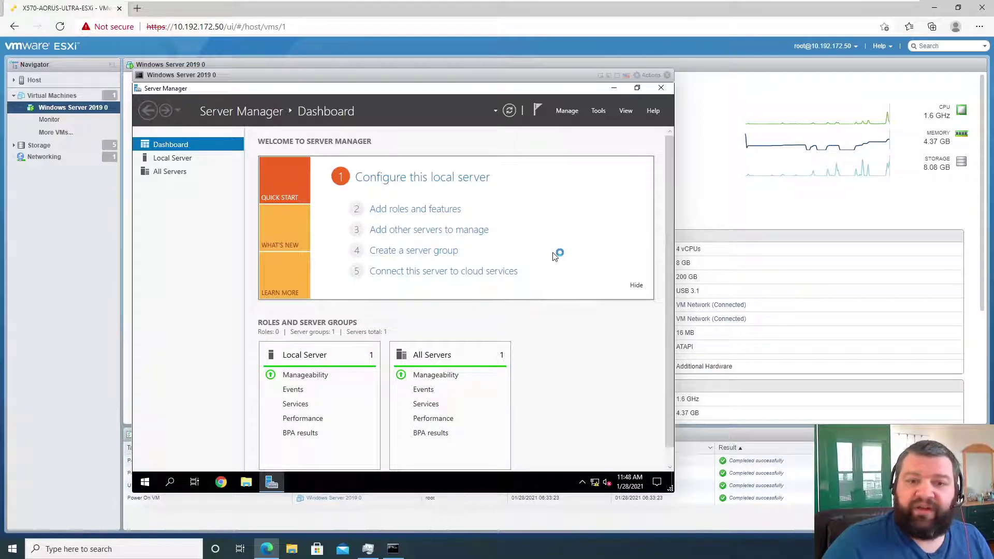
Step: Close Server Manager, test internet access by loading bing.com in Chrome, and close the browser
click(661, 88)
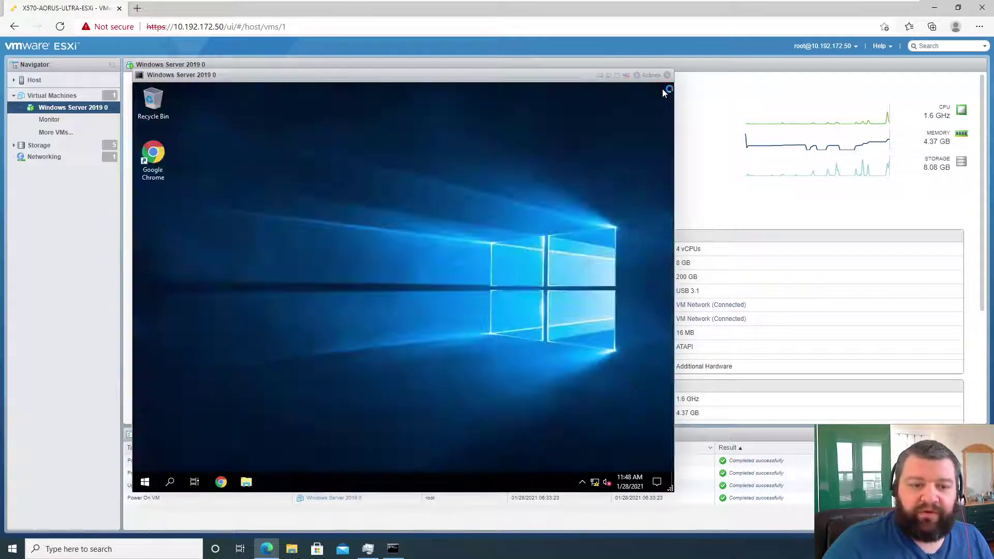
click(221, 482)
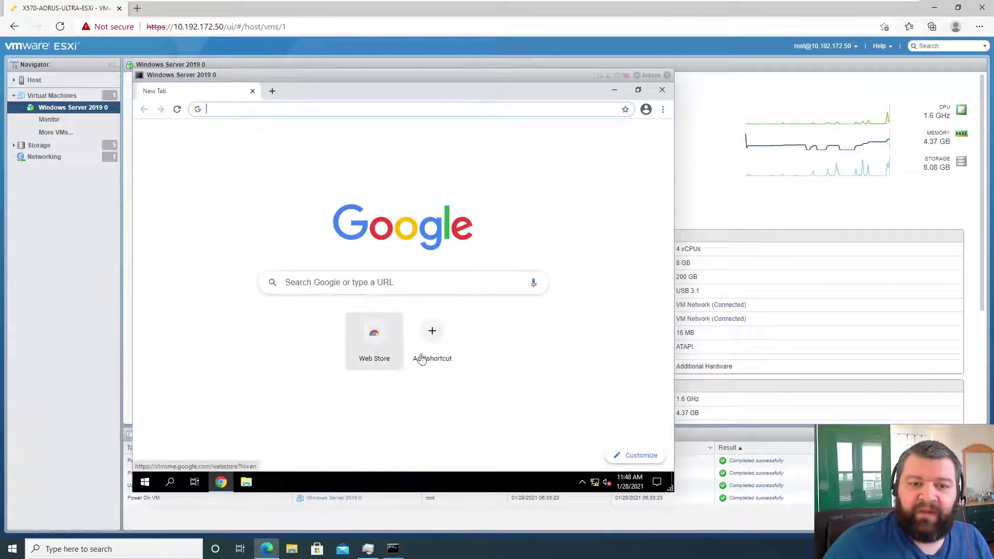
click(326, 108)
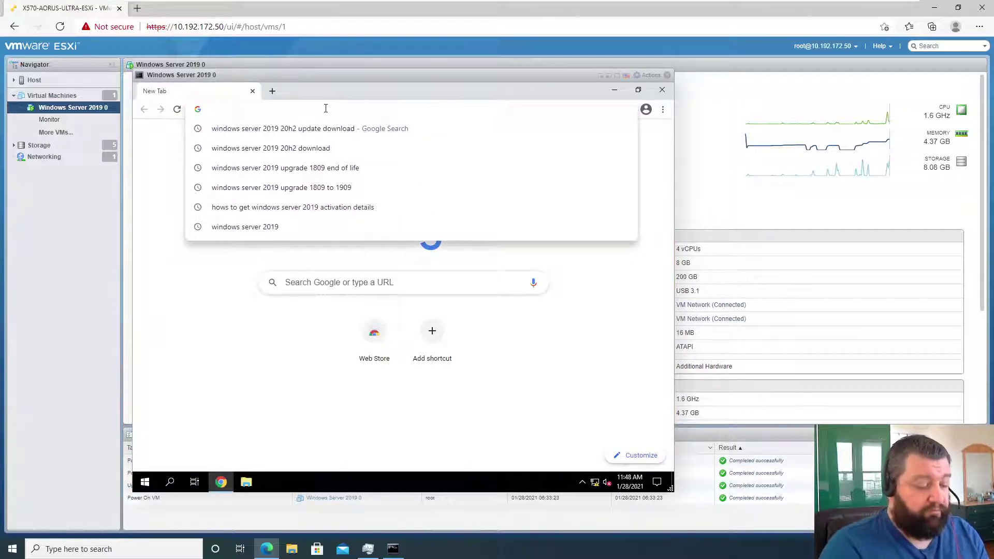
text(bing.com)
key(Return)
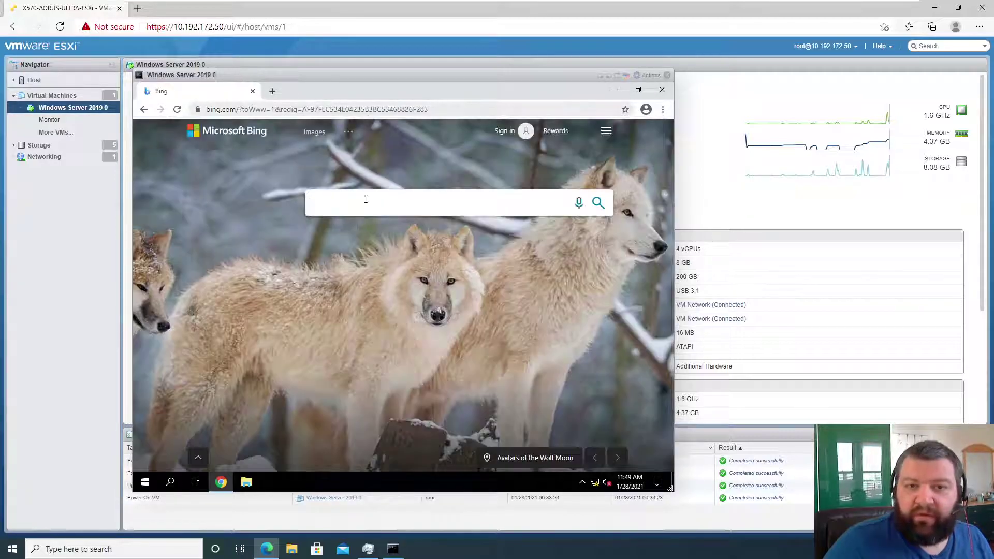
click(662, 91)
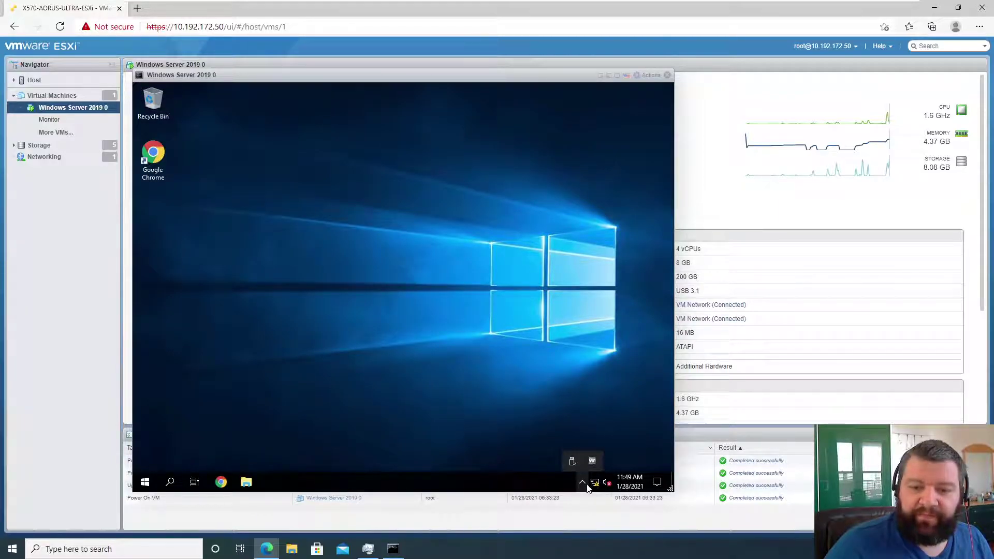
Step: Check the network connection status, test internet access again by loading yahoo.com in Chrome, and close the browser
click(575, 300)
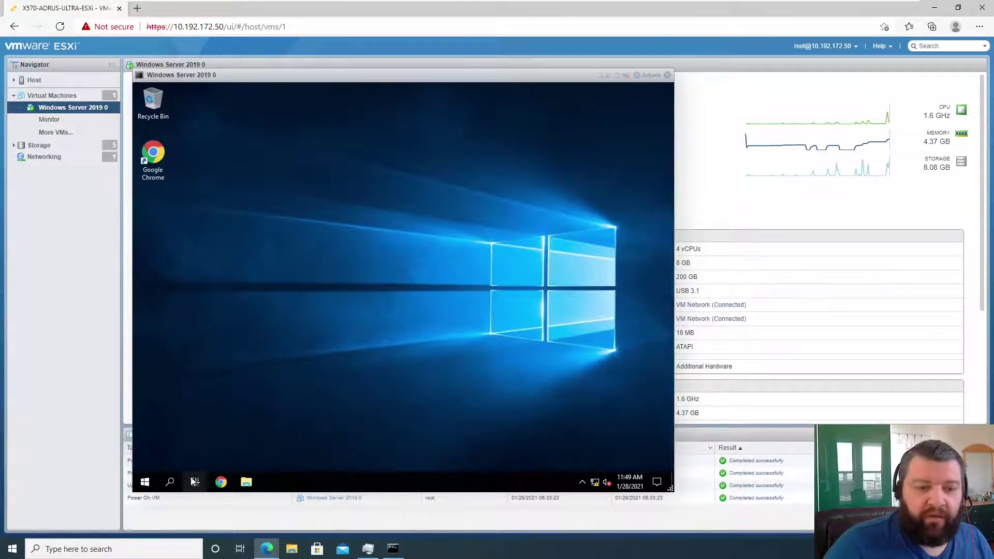
mouse_move(597, 482)
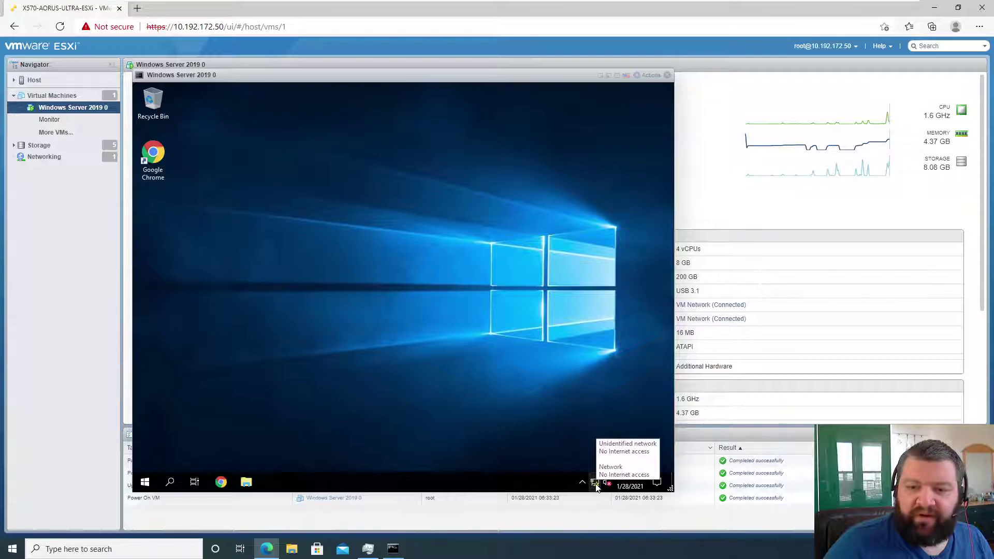
click(223, 482)
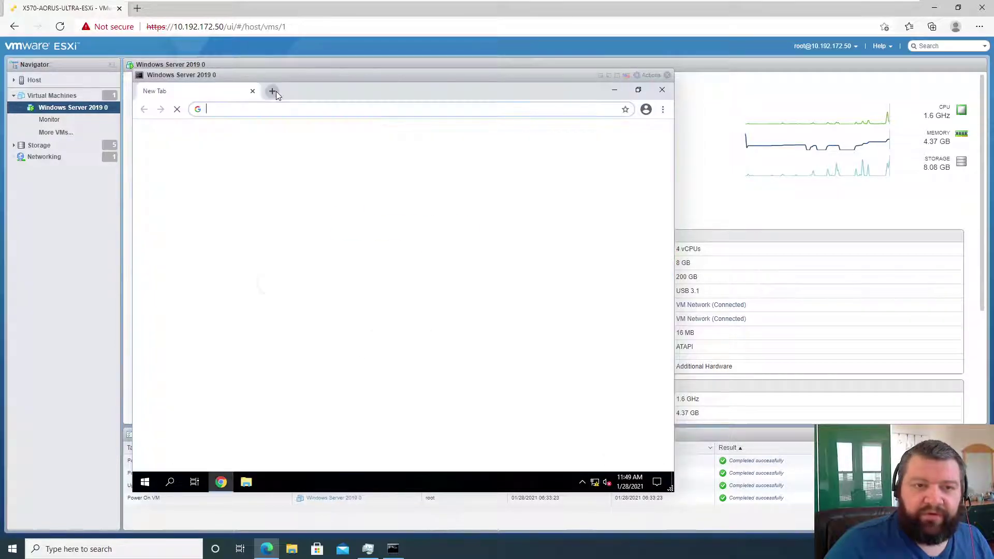
click(357, 107)
text(ya)
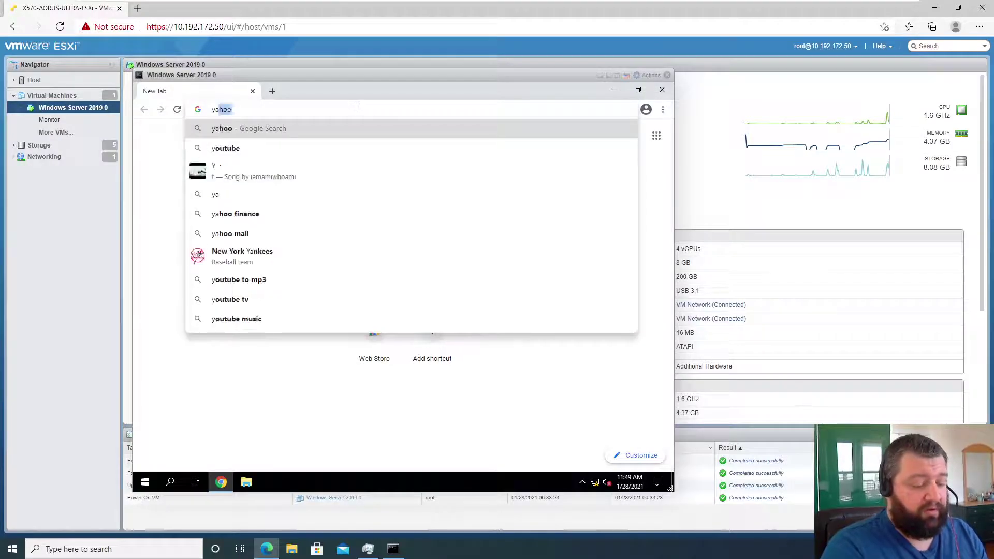
text(hoo.)
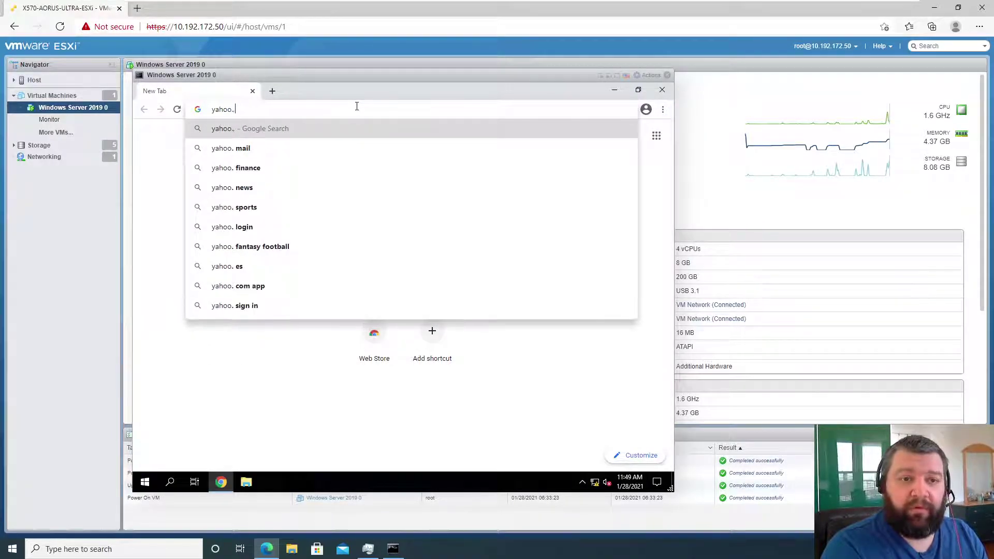
text(co)
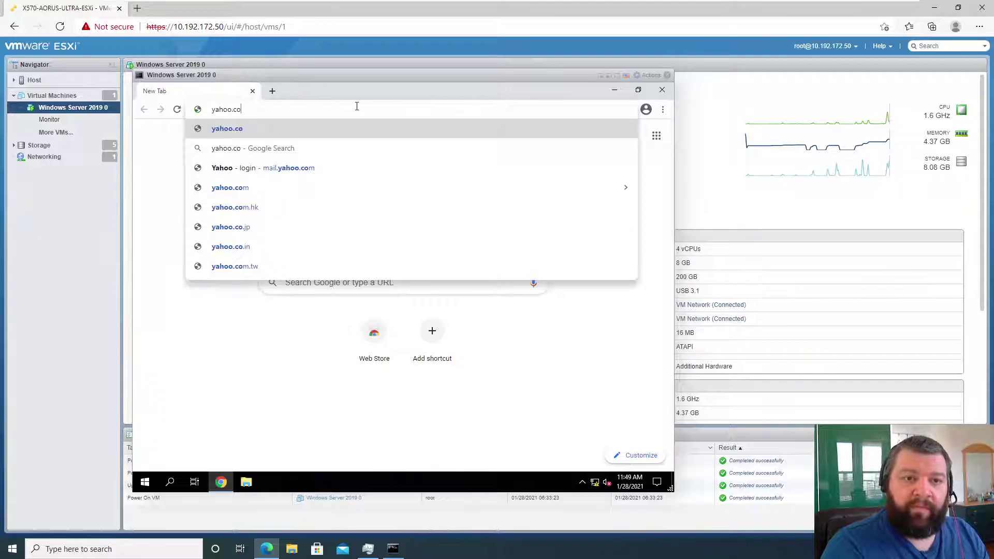
text(m)
key(Return)
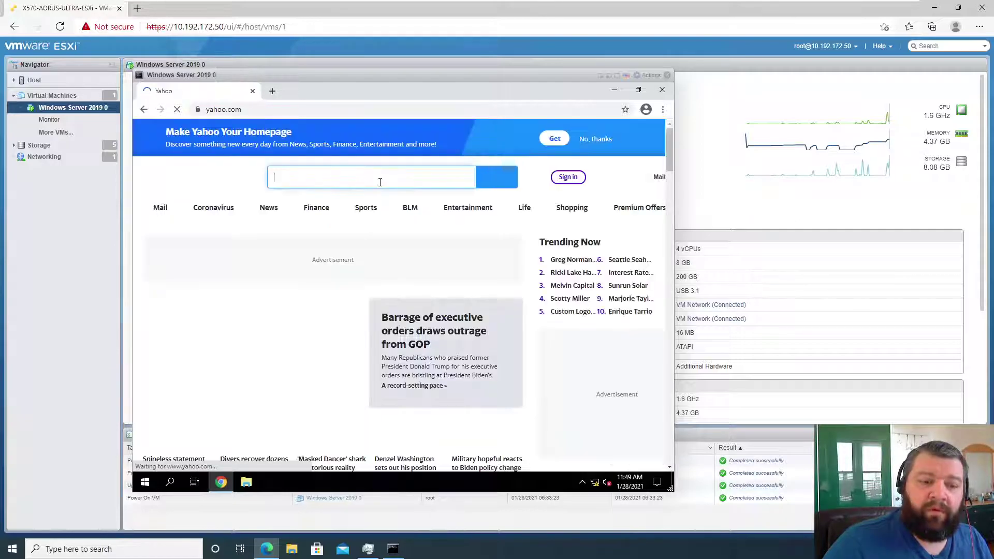
click(661, 89)
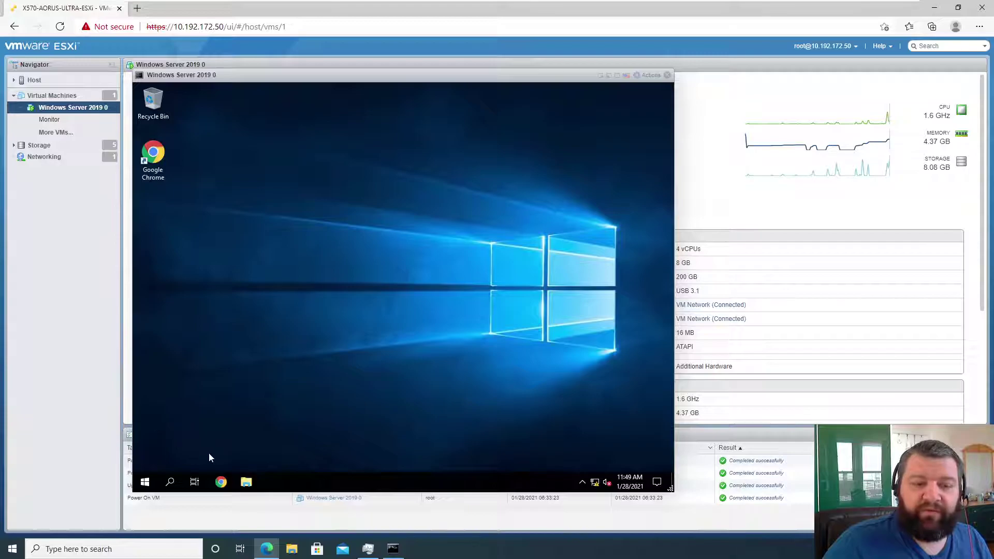
Step: Find and open DNS Manager on the server, and maximize its window
click(145, 481)
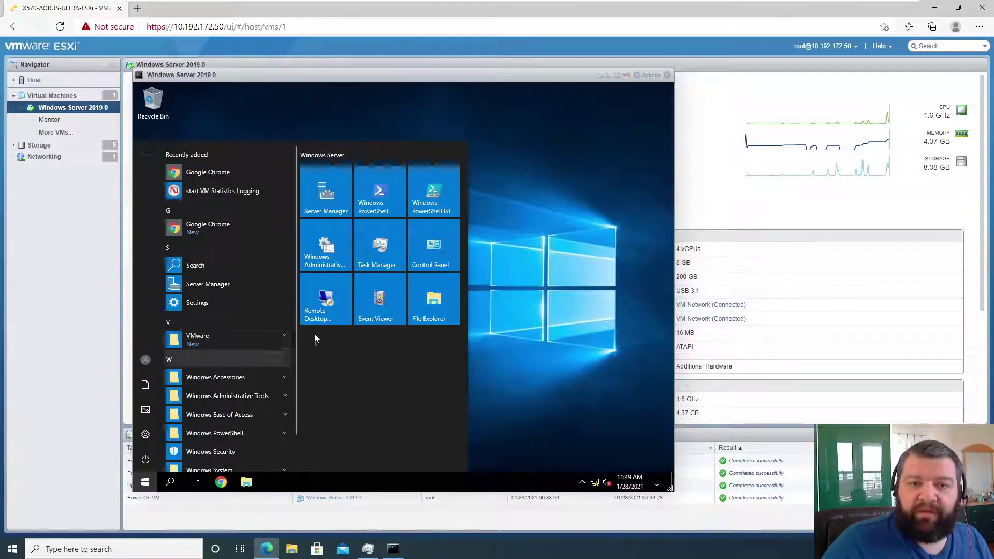
scroll(219, 374, down, 1)
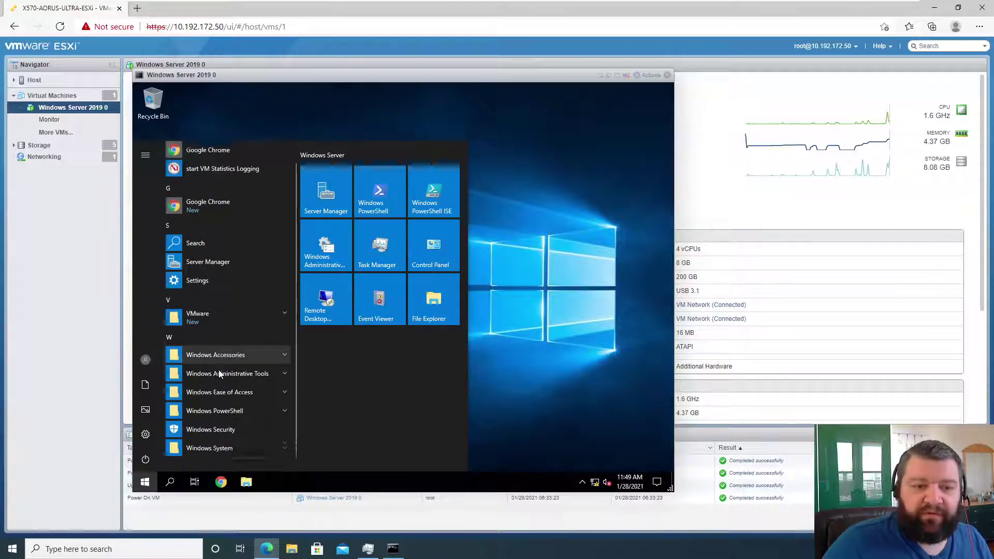
click(169, 482)
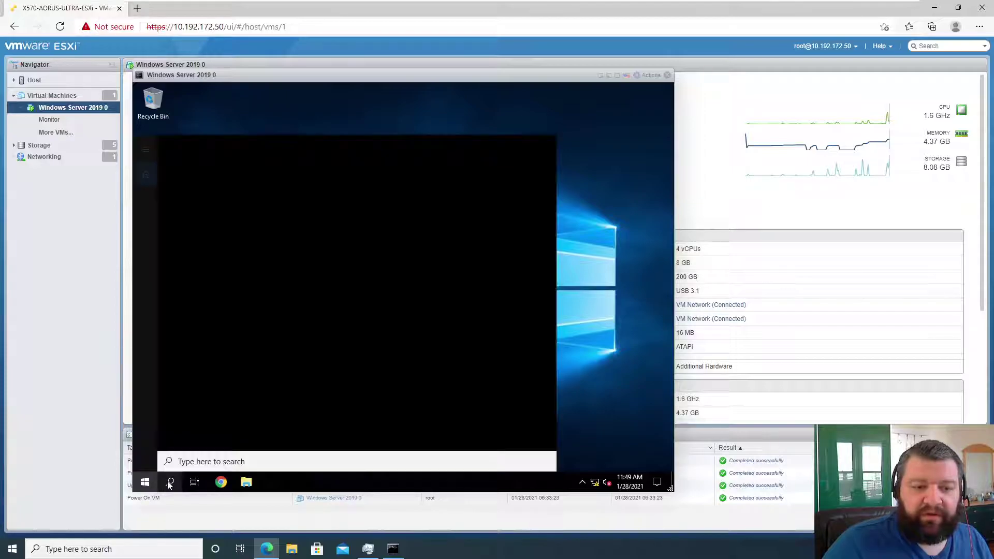
text(dn)
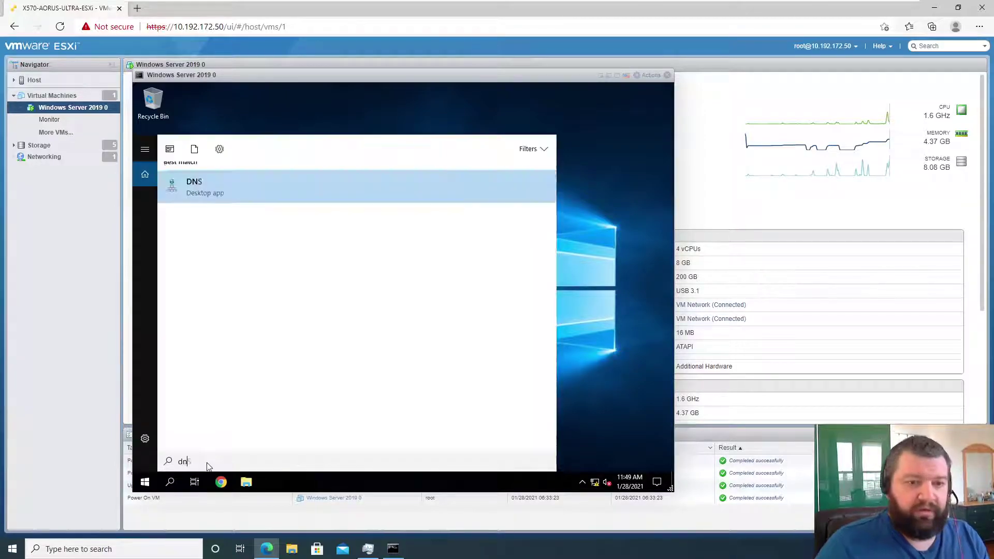
click(283, 202)
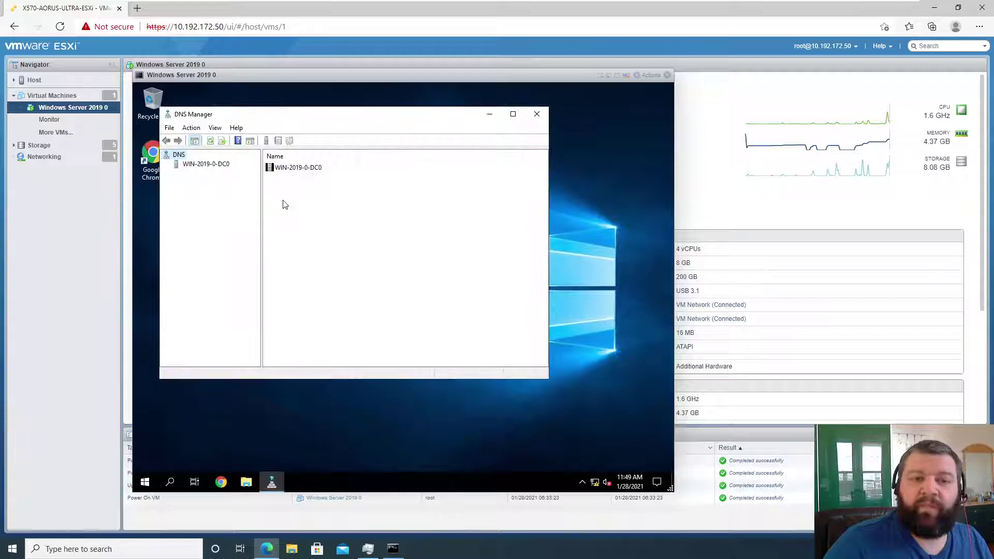
double_click(362, 113)
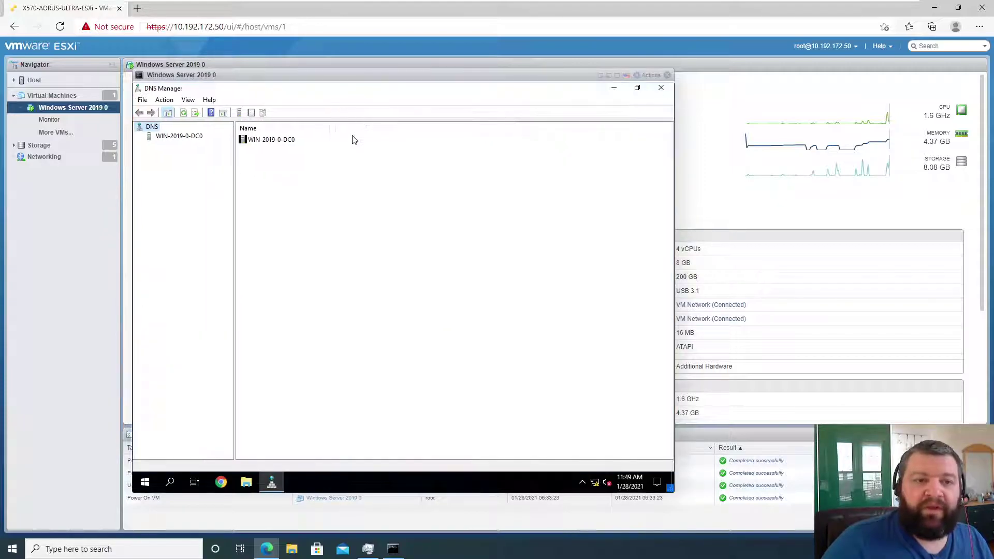
Step: Expand the WIN-2019-0-DC0 DNS server and review its forward and reverse lookup zones
click(165, 139)
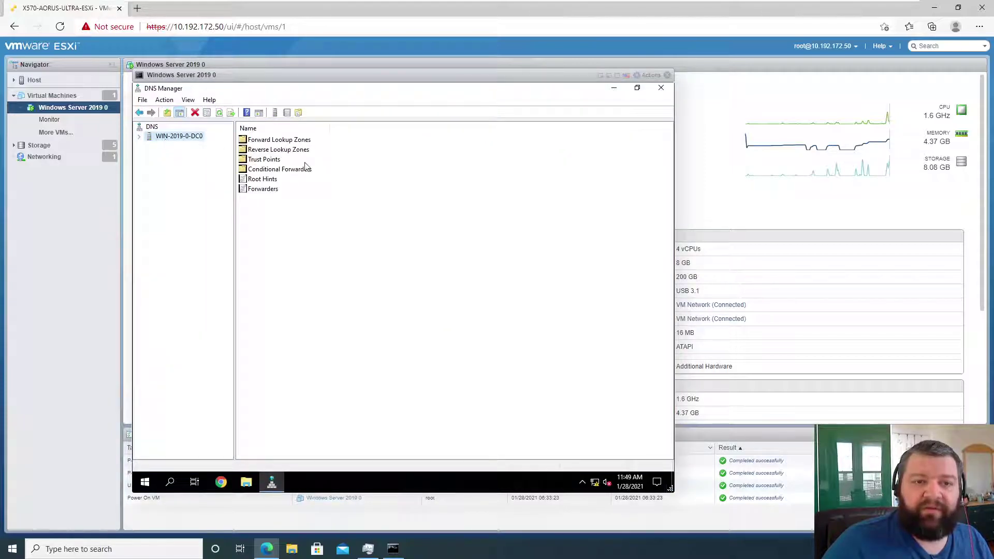
double_click(277, 139)
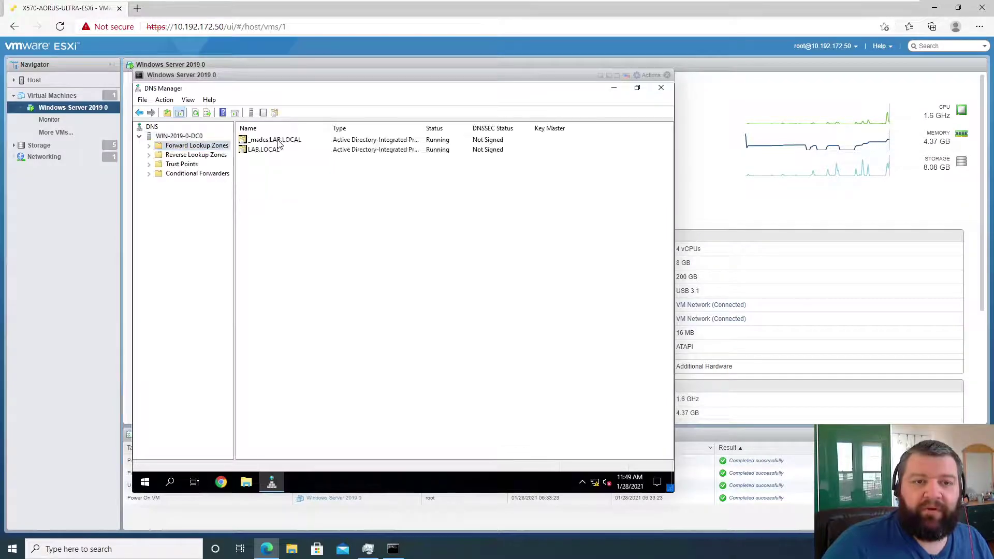
click(195, 156)
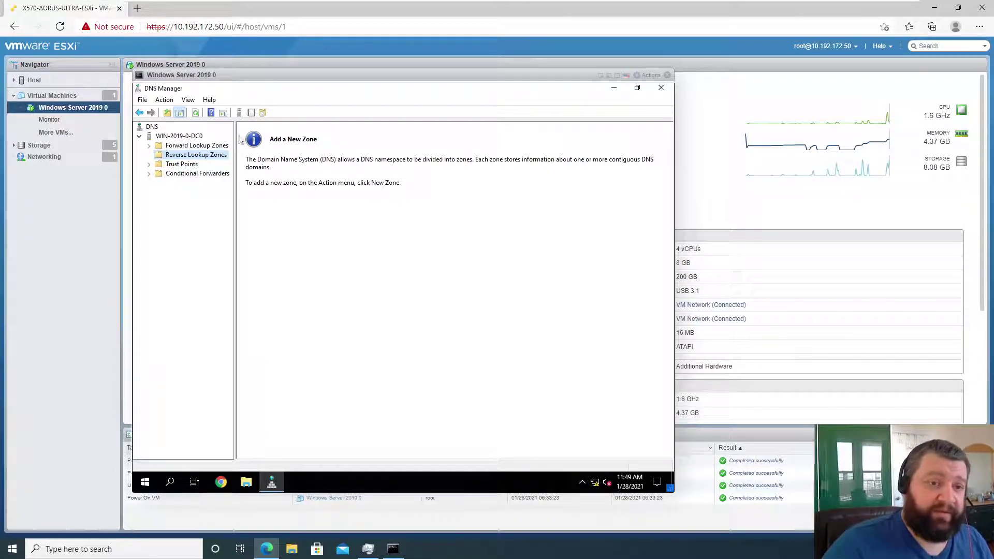
click(203, 146)
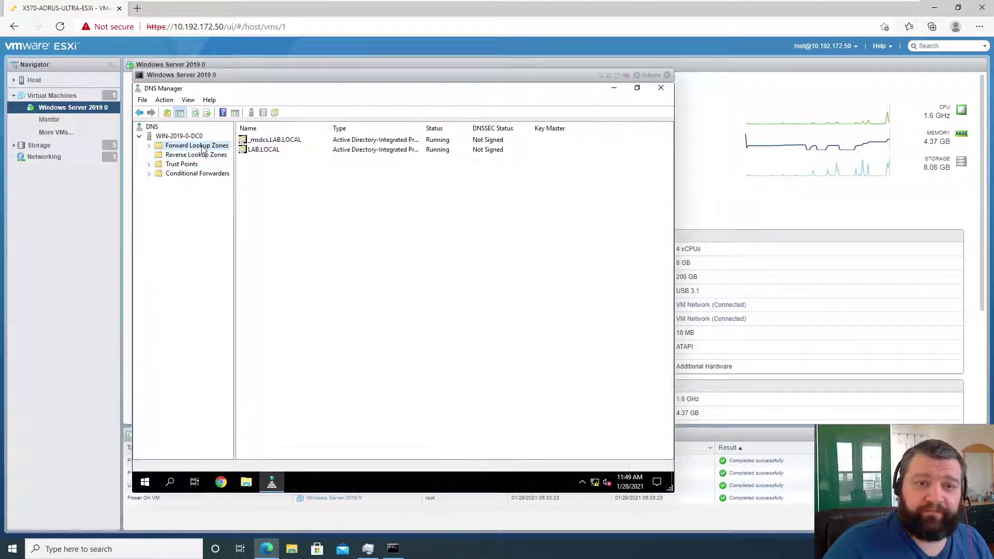
Step: Examine the host (A) records in the LAB.LOCAL forward zone and compare them with the Reverse Lookup Zones folder
double_click(261, 150)
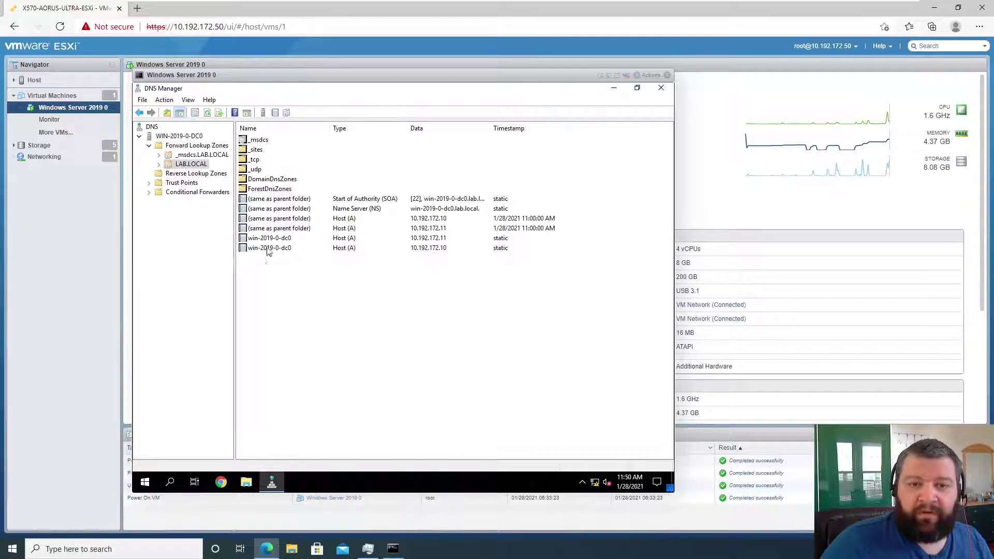
click(345, 241)
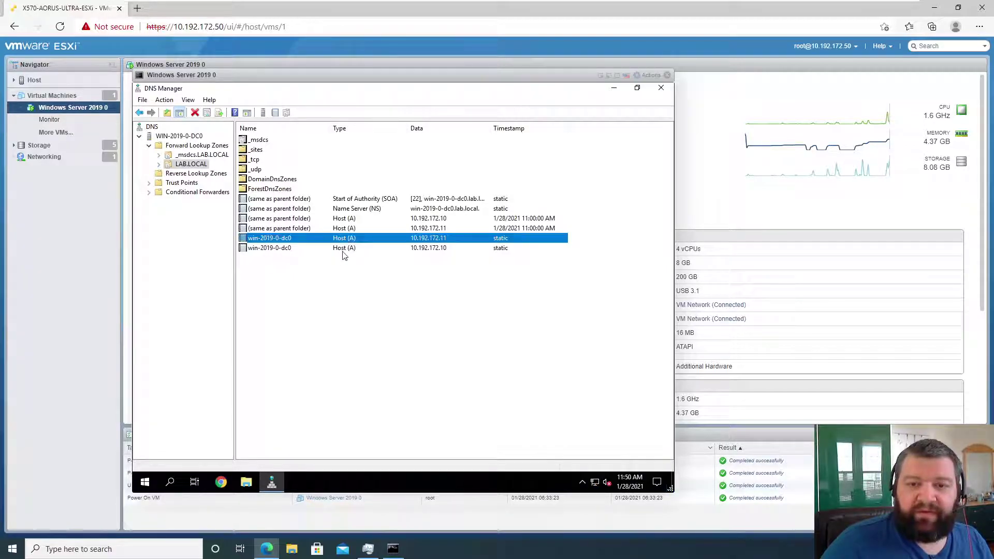
click(343, 252)
click(331, 240)
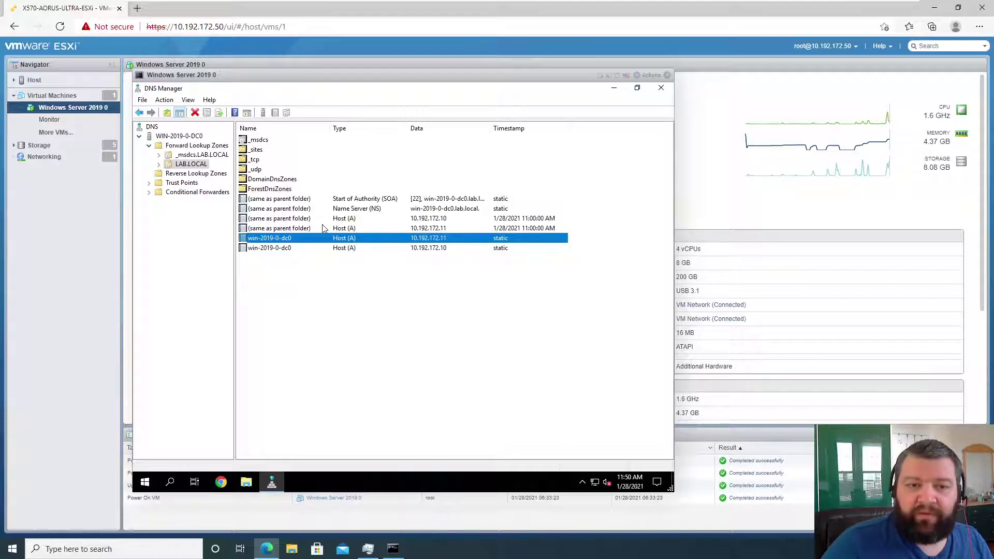
click(322, 225)
click(319, 218)
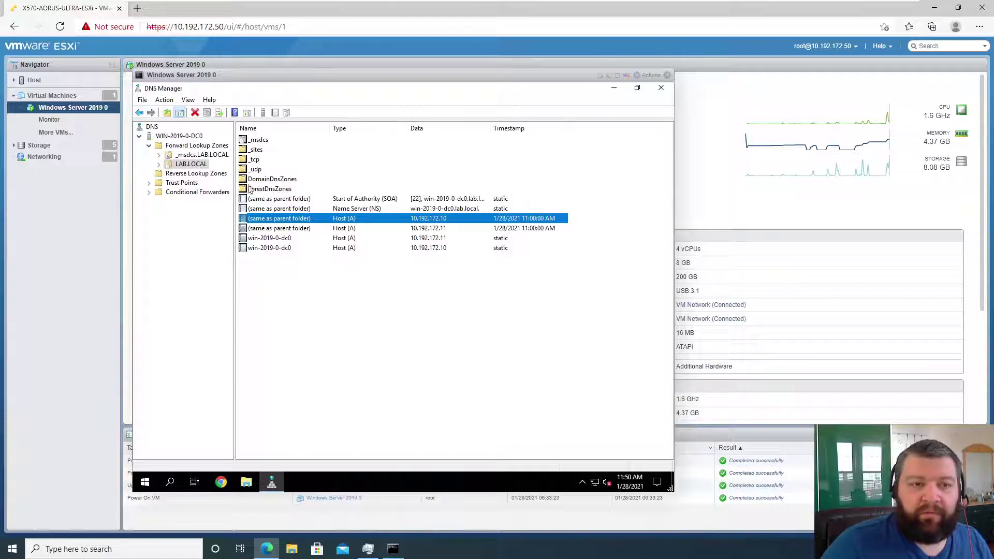
click(185, 175)
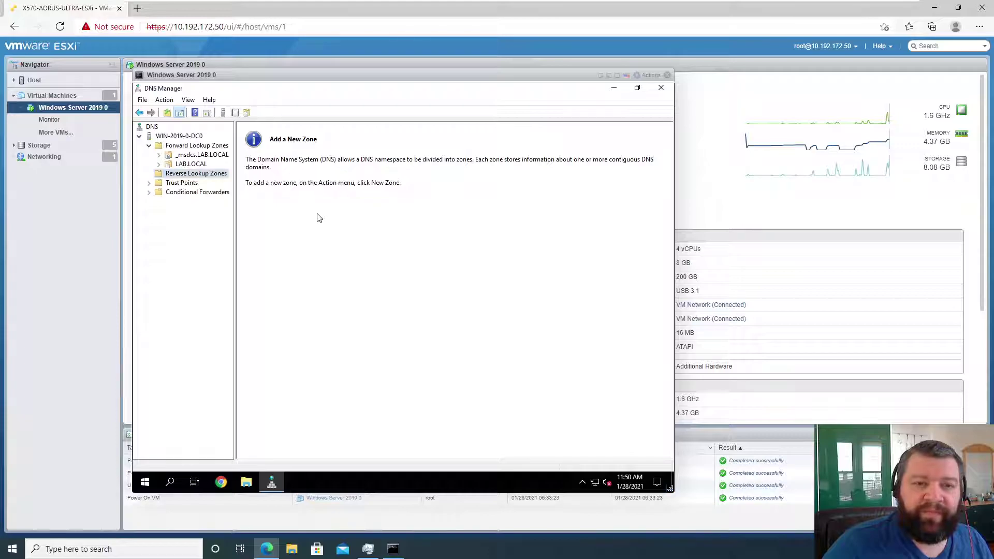
click(191, 164)
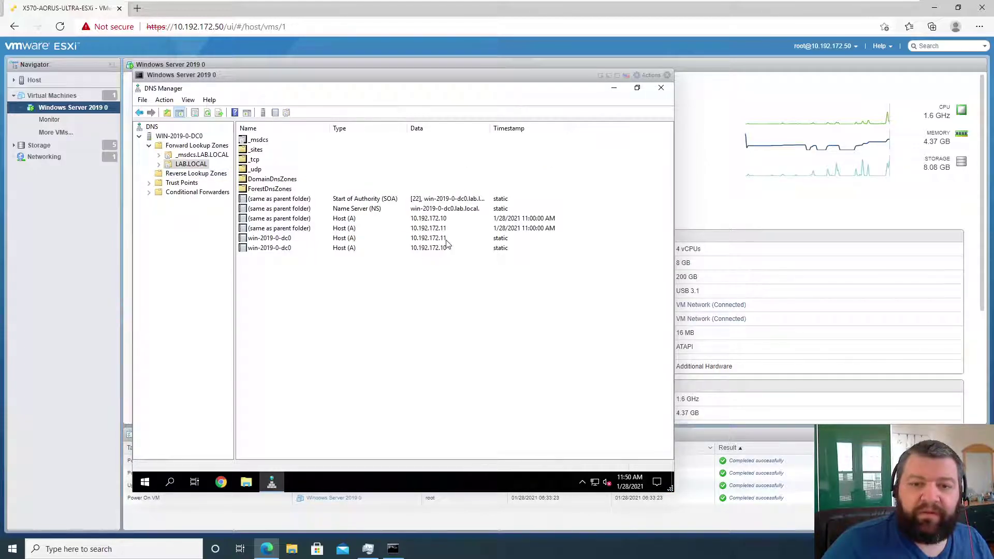
Step: Start a new IPv4 reverse lookup zone as a primary zone stored in Active Directory, replicated to all DNS servers in the LAB.LOCAL domain
click(187, 175)
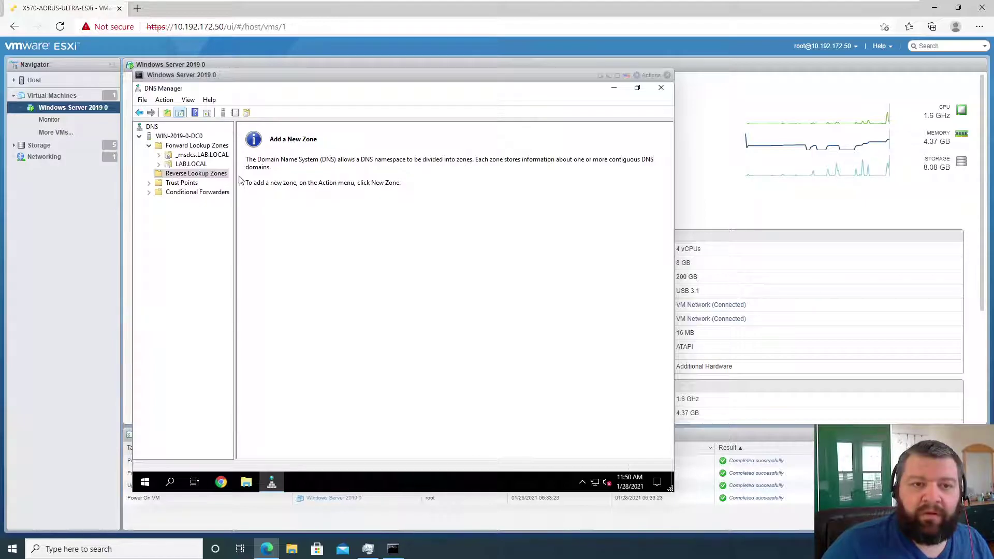
click(142, 100)
click(168, 113)
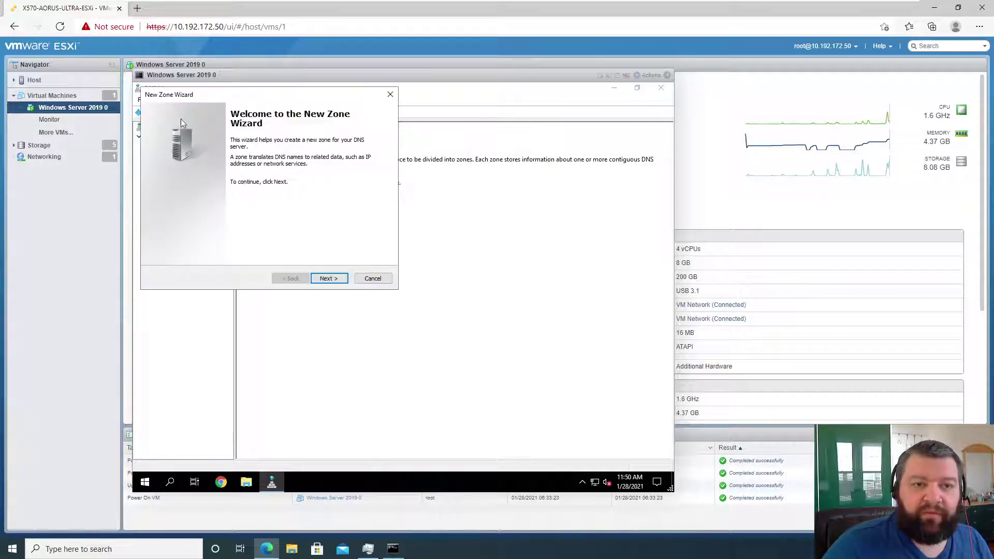
click(324, 277)
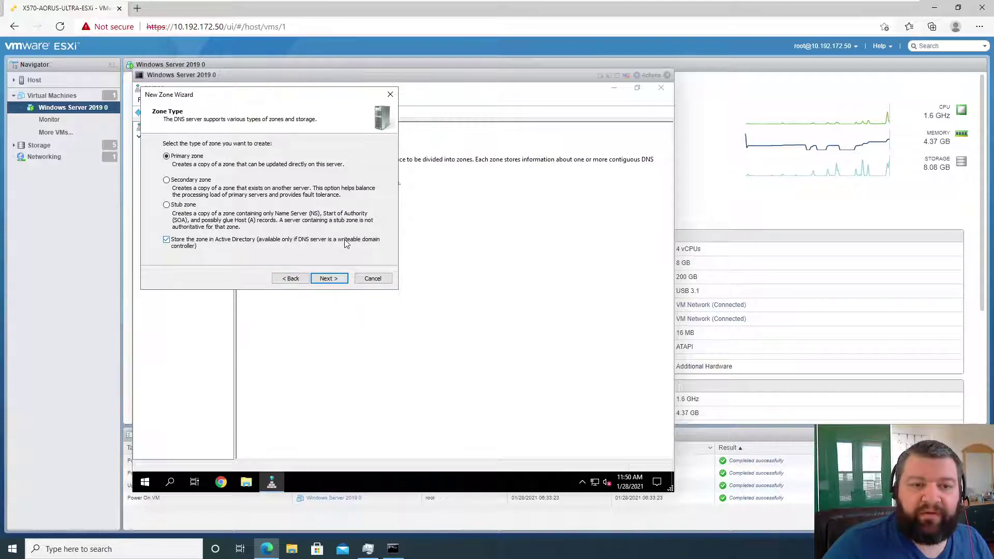
click(329, 279)
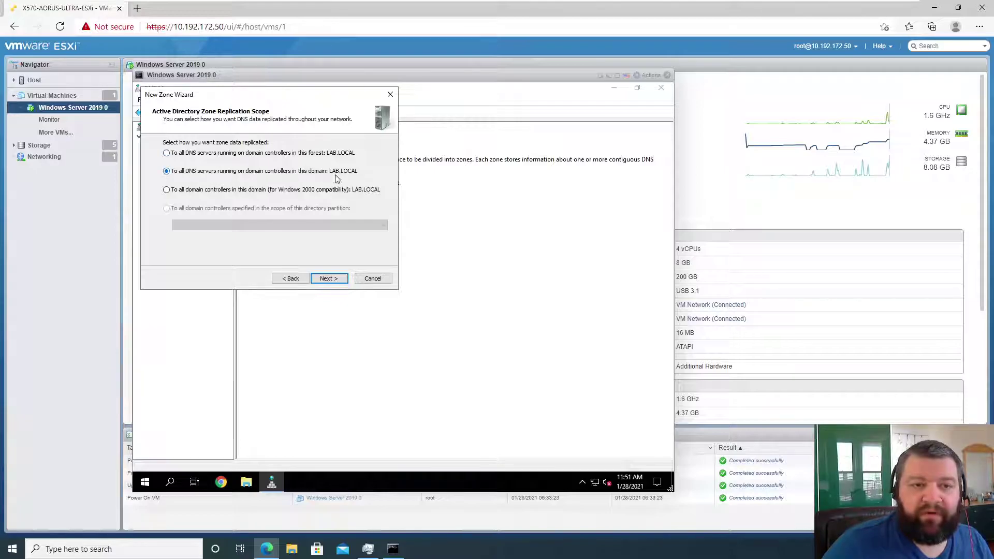
click(338, 274)
click(335, 278)
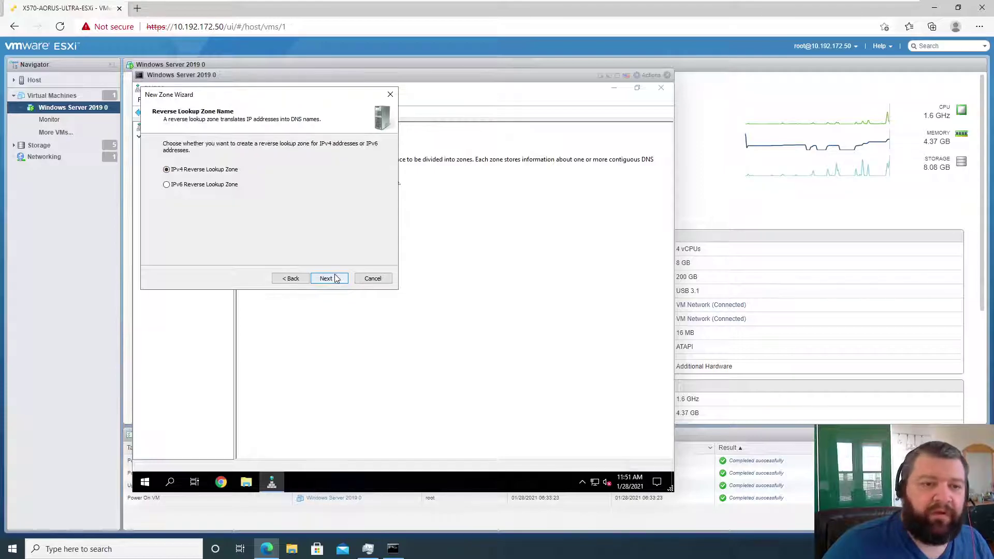
click(332, 279)
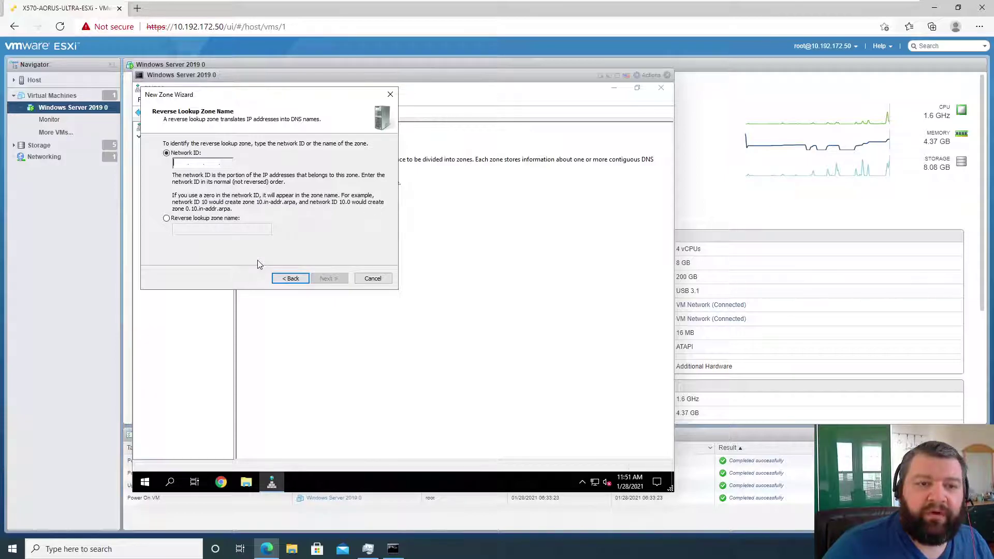
Step: Set the reverse lookup zone's network ID to 10.192.172 and allow only secure dynamic updates
text(10 )
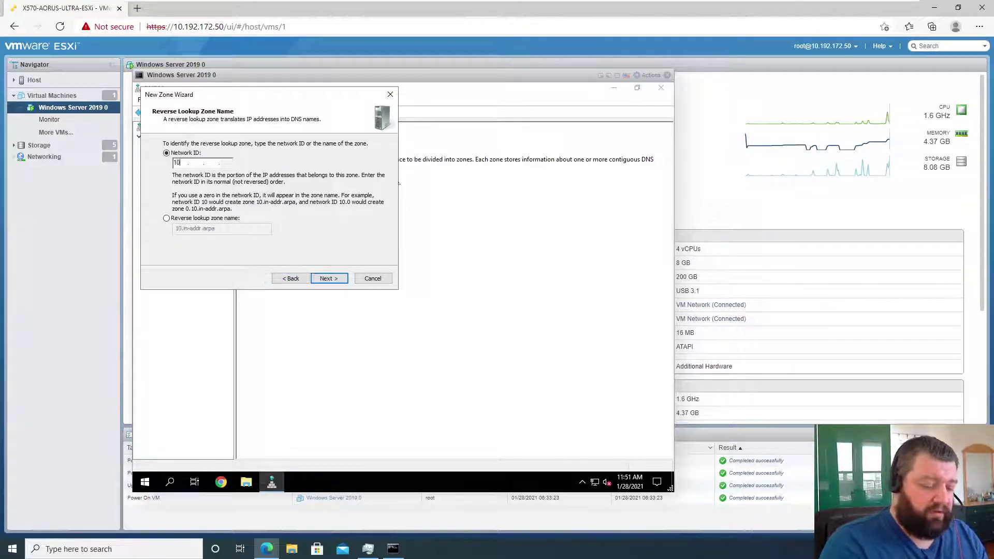
text(.192 .)
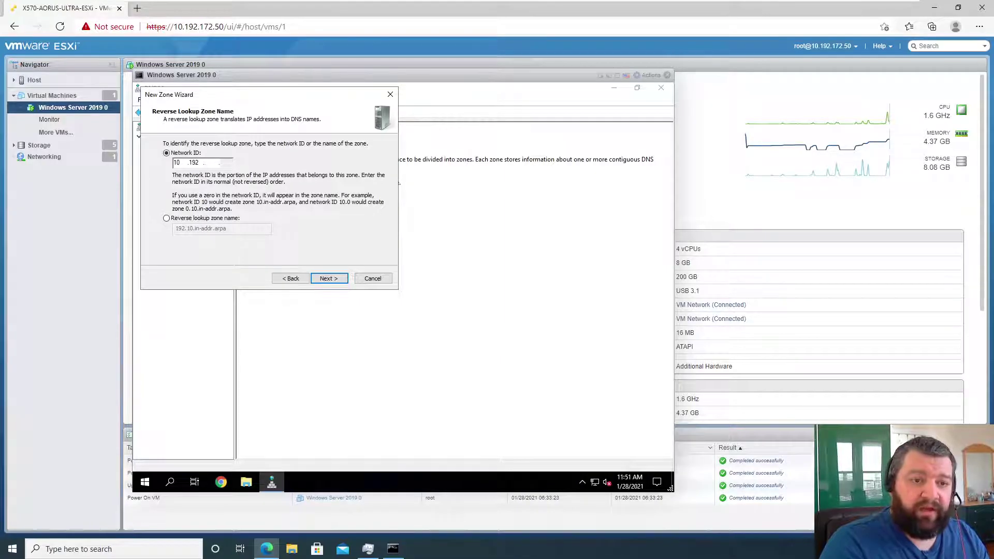
text(172)
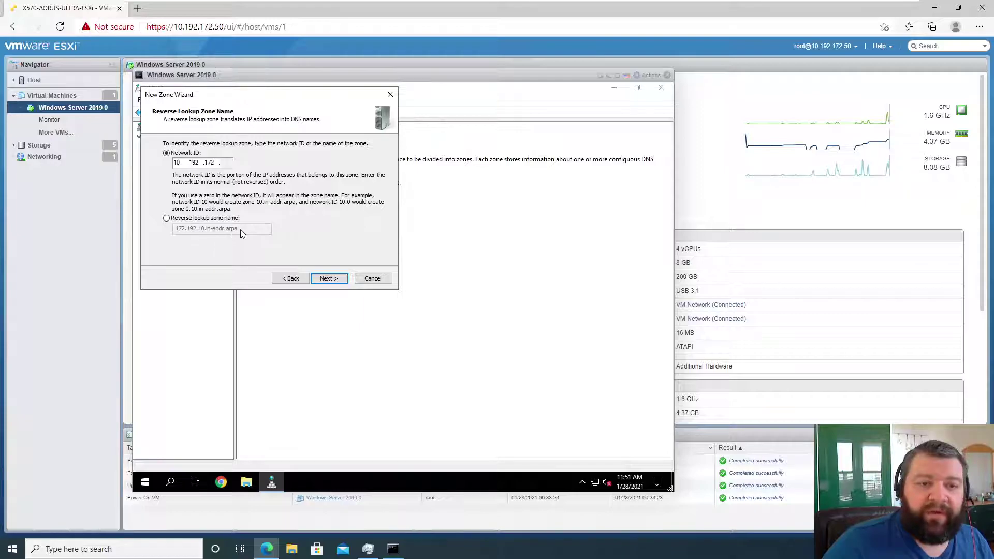
click(330, 279)
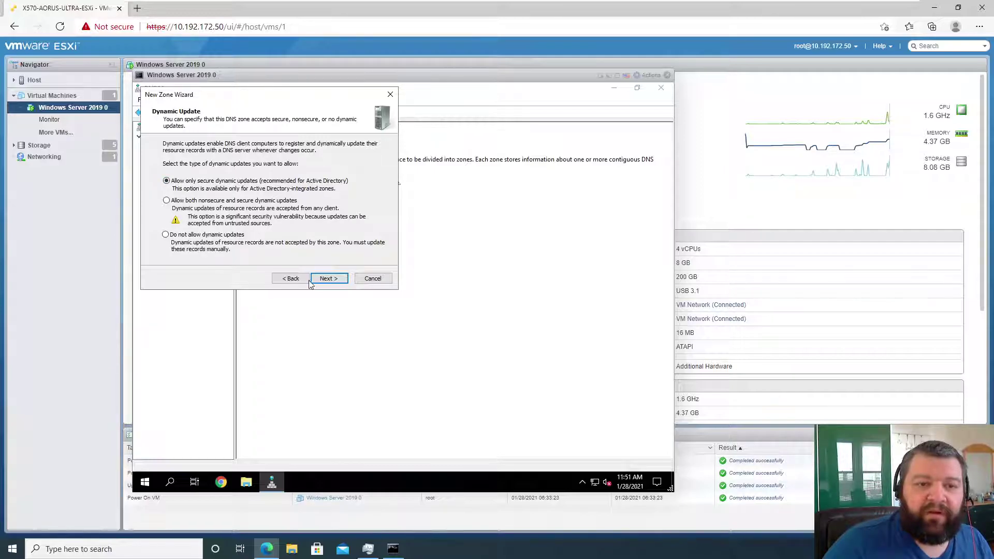
click(332, 279)
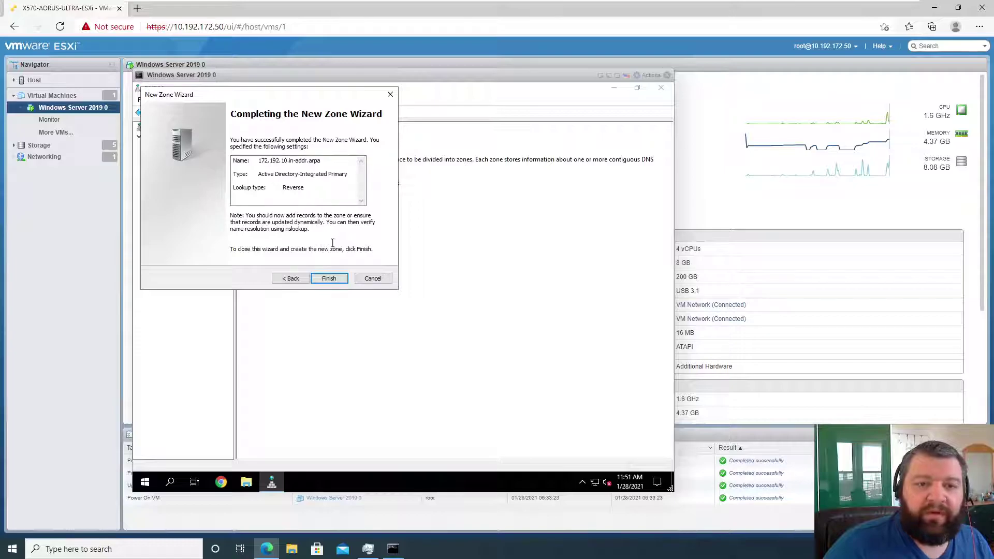
Step: Finish creating the reverse lookup zone and open 172.192.10.in-addr.arpa under Reverse Lookup Zones
click(330, 278)
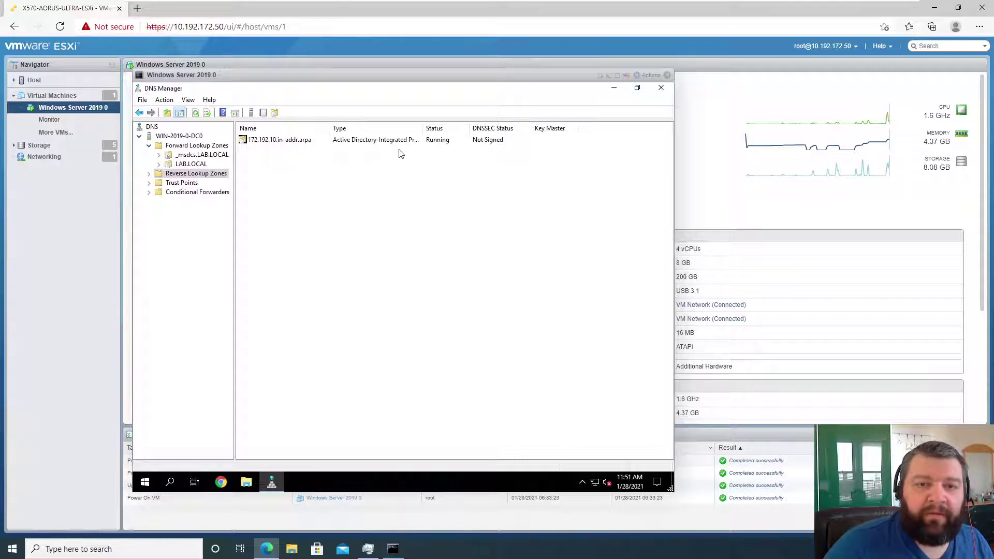
click(156, 175)
click(149, 173)
click(182, 183)
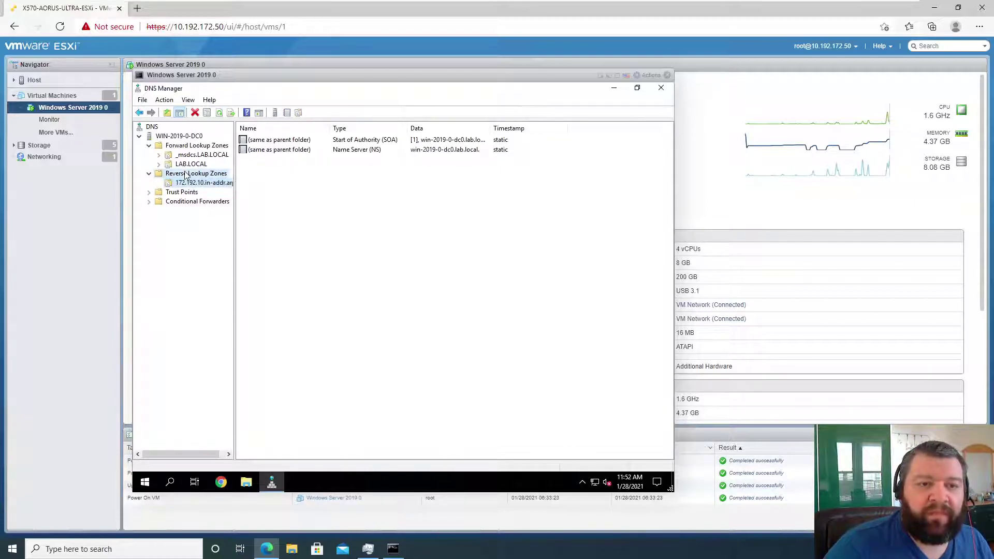
Step: Compare the records of the LAB.LOCAL forward zone with those of the 172.192.10.in-addr.arpa reverse zone
click(185, 174)
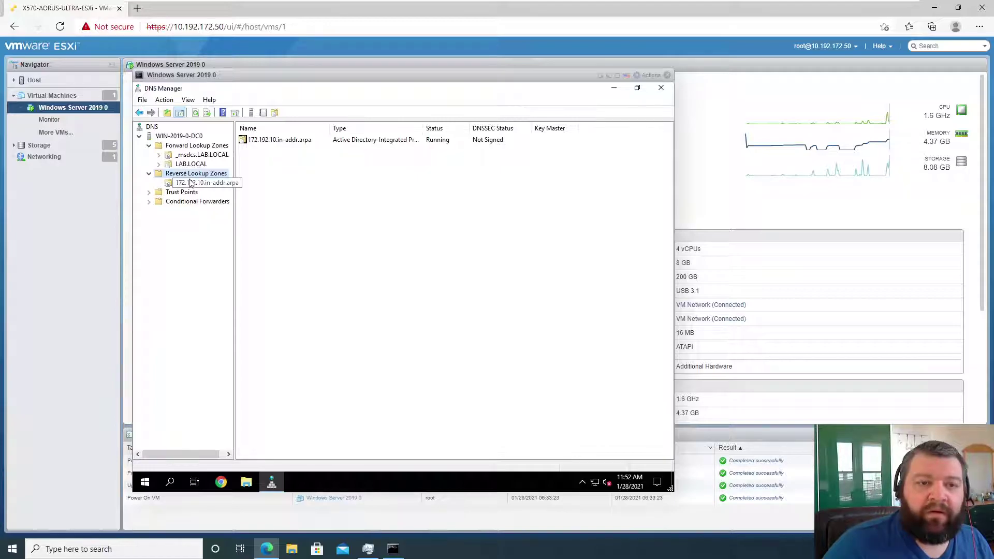
click(188, 183)
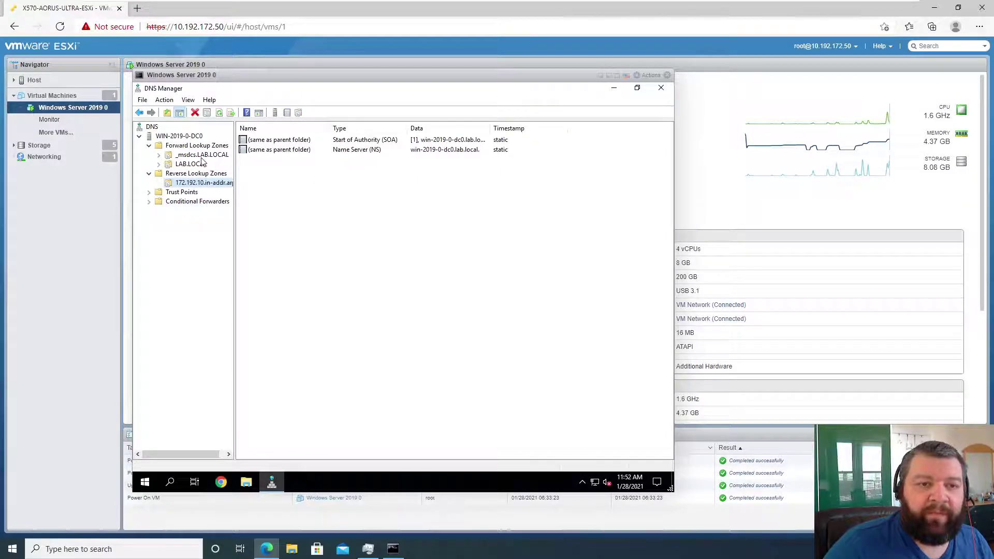
click(193, 165)
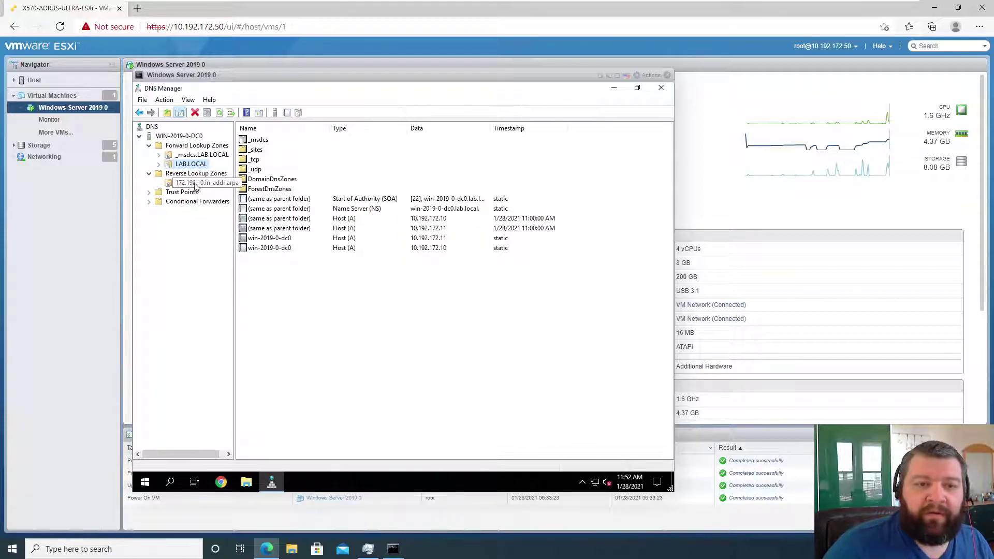
click(196, 184)
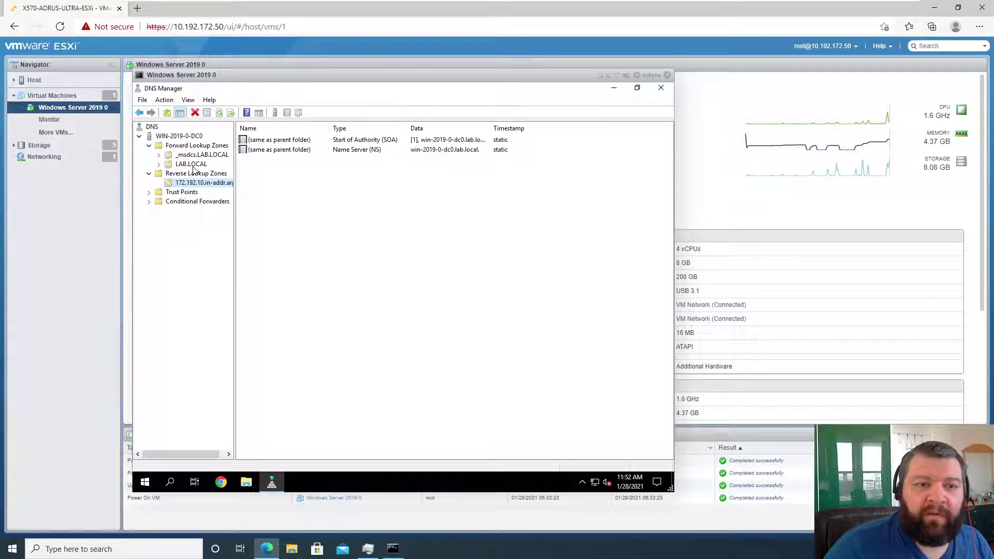
click(192, 165)
click(204, 183)
right_click(320, 198)
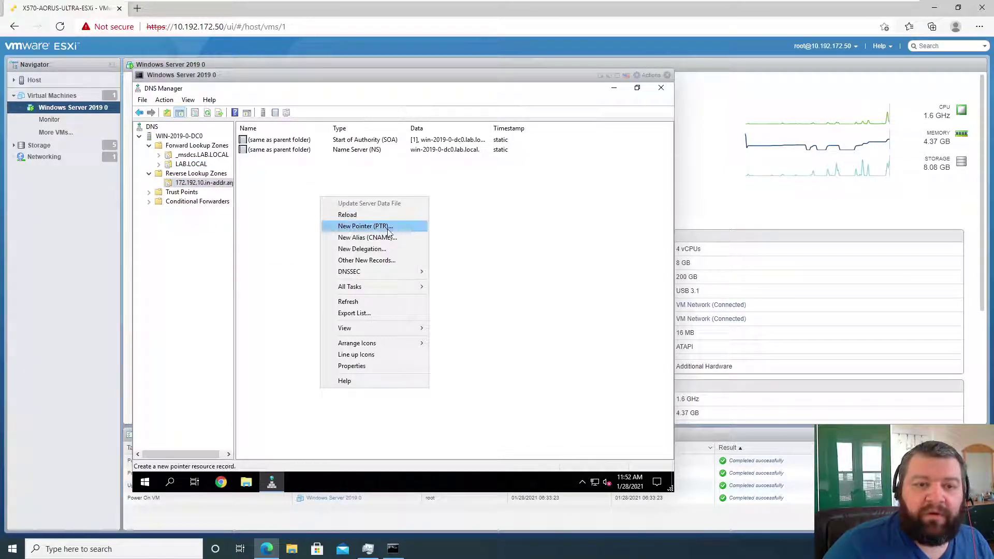
click(365, 226)
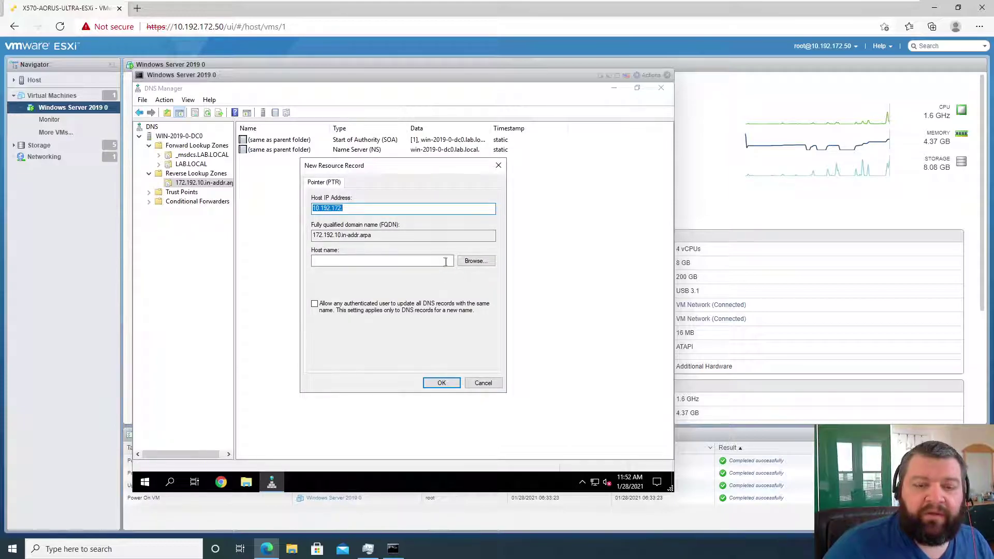
click(475, 260)
click(334, 249)
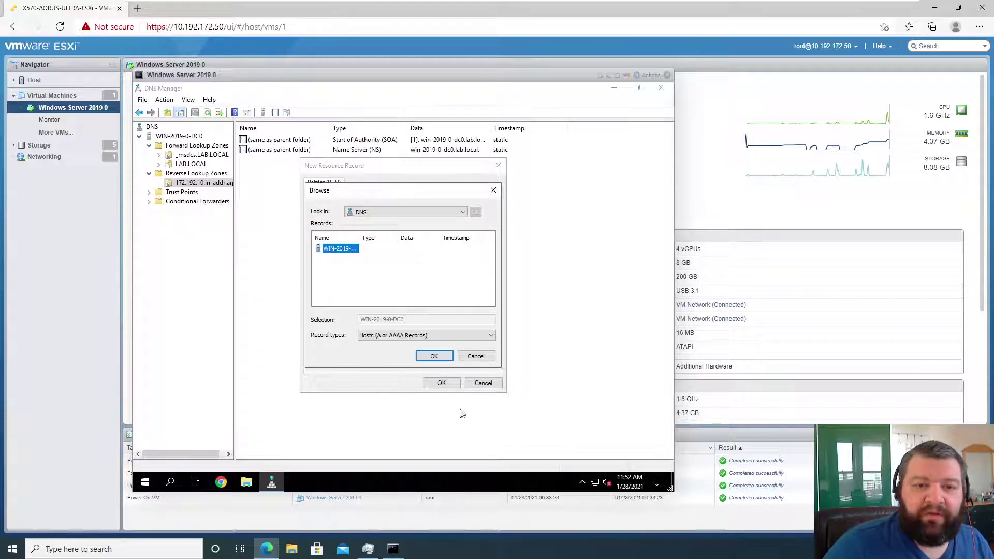
click(434, 356)
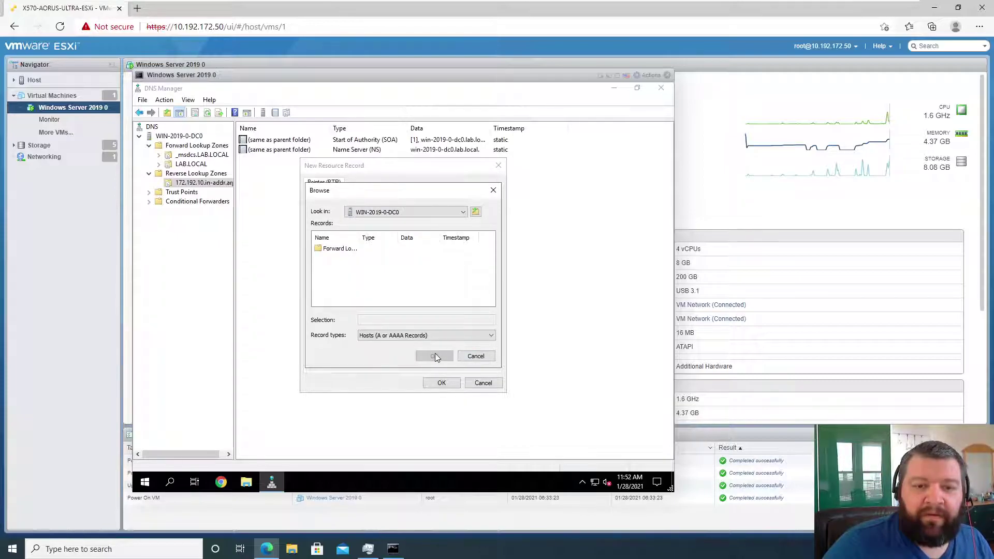
click(332, 251)
double_click(332, 250)
double_click(335, 259)
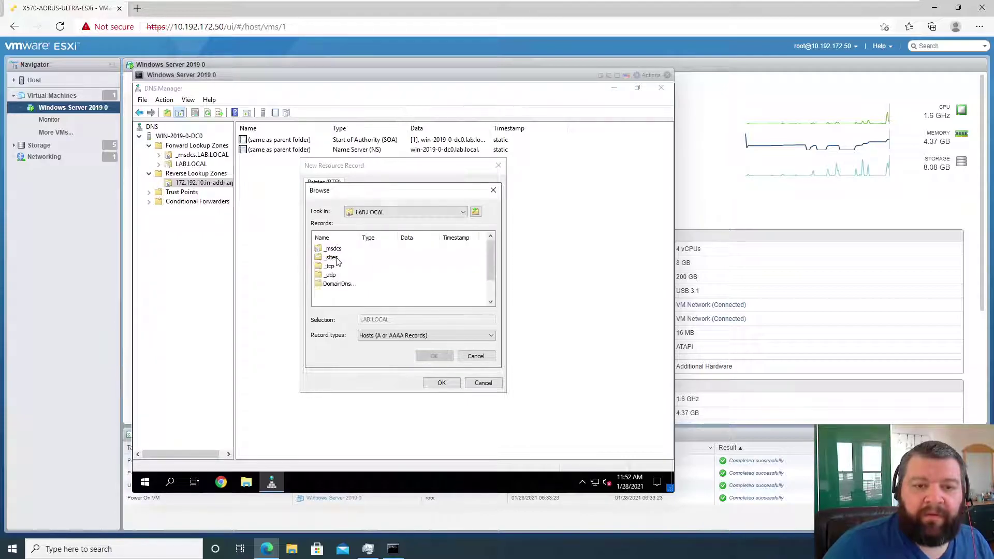
click(490, 358)
click(481, 383)
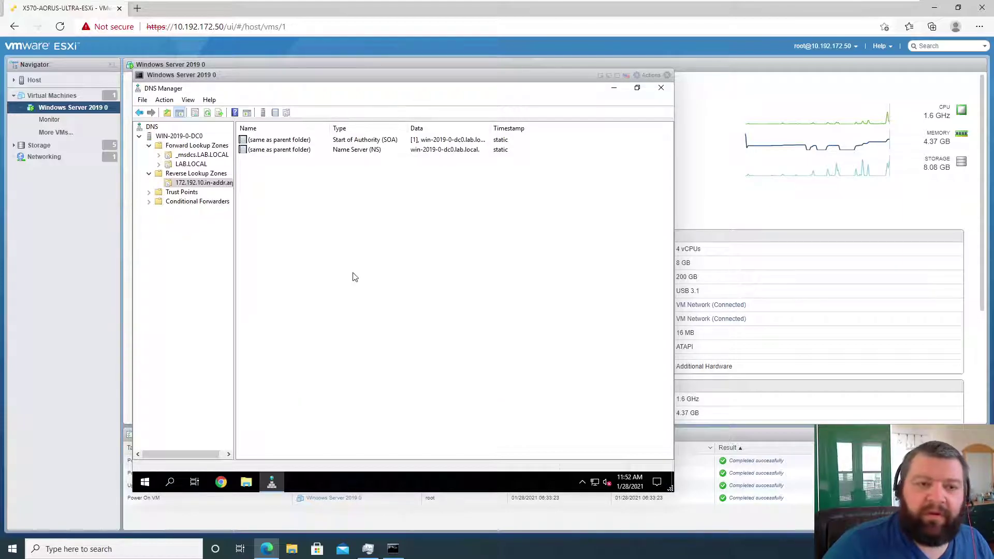
Step: Start a new pointer (PTR) record in the 172.192.10.in-addr.arpa reverse lookup zone
right_click(292, 189)
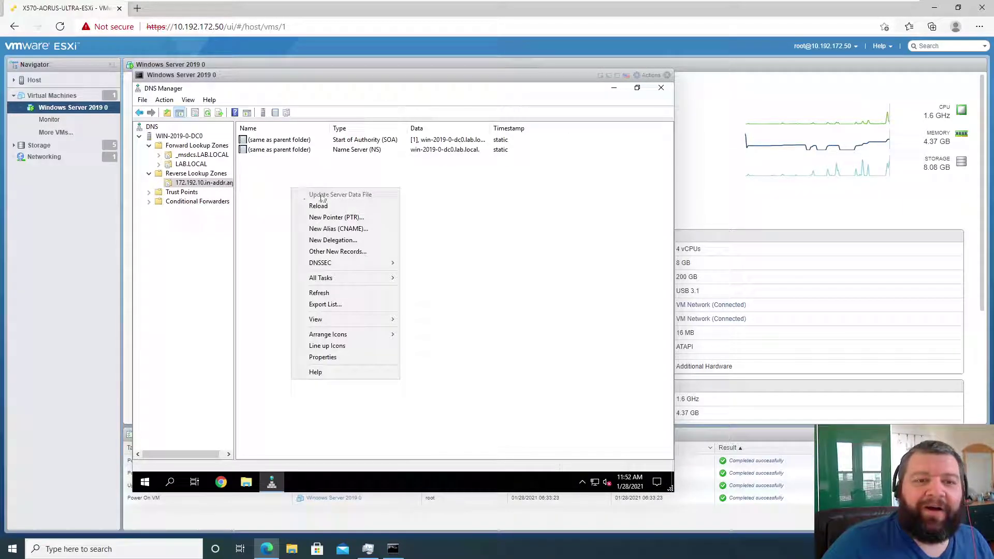
click(342, 217)
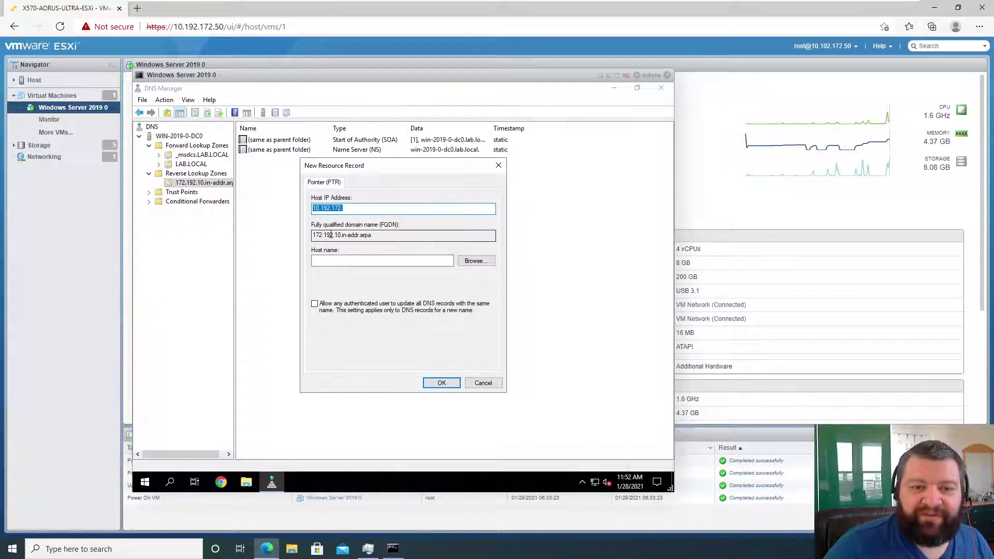
click(343, 262)
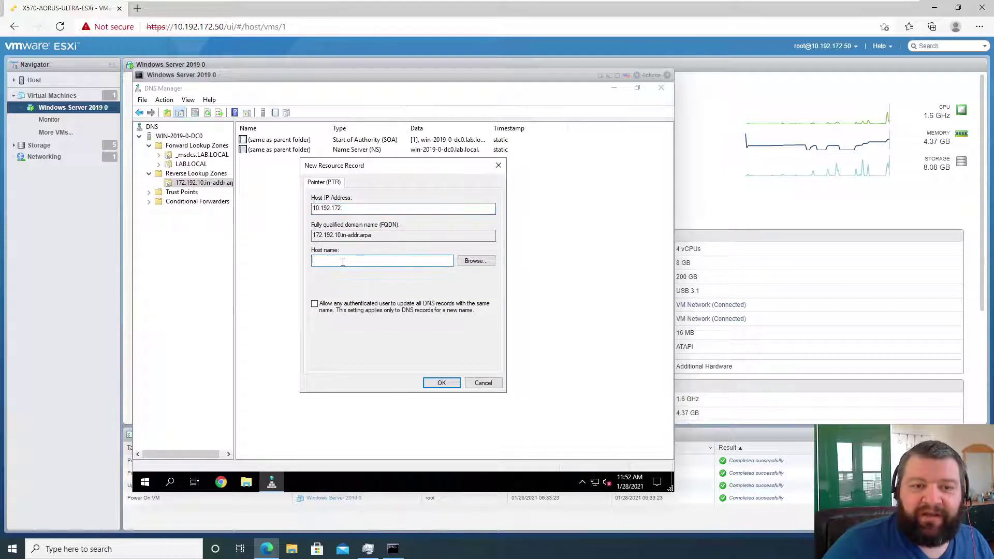
Step: Browse to the LAB.LOCAL forward zone on WIN-2019-0-DC0 and examine the full names and IP addresses of its host (A) records
click(475, 262)
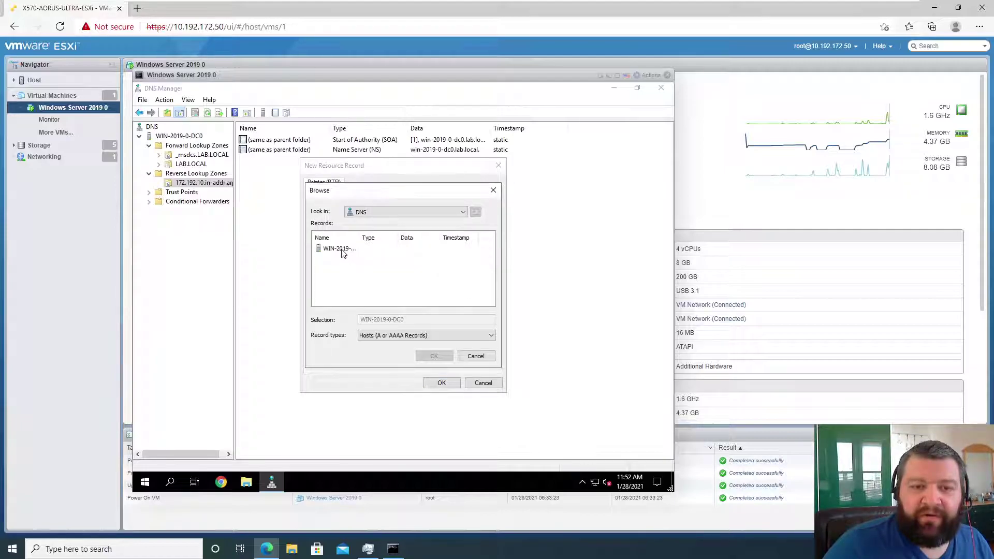
double_click(341, 250)
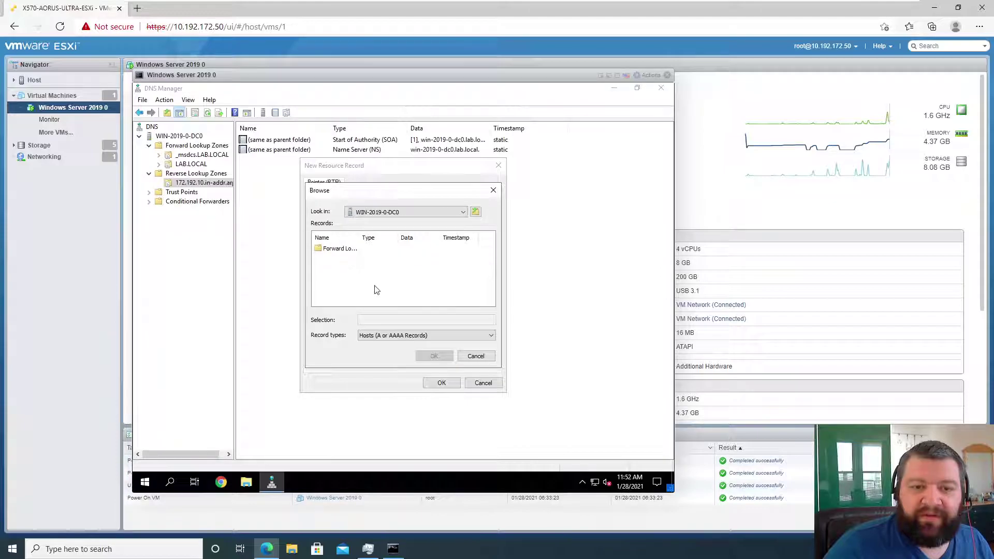
click(336, 249)
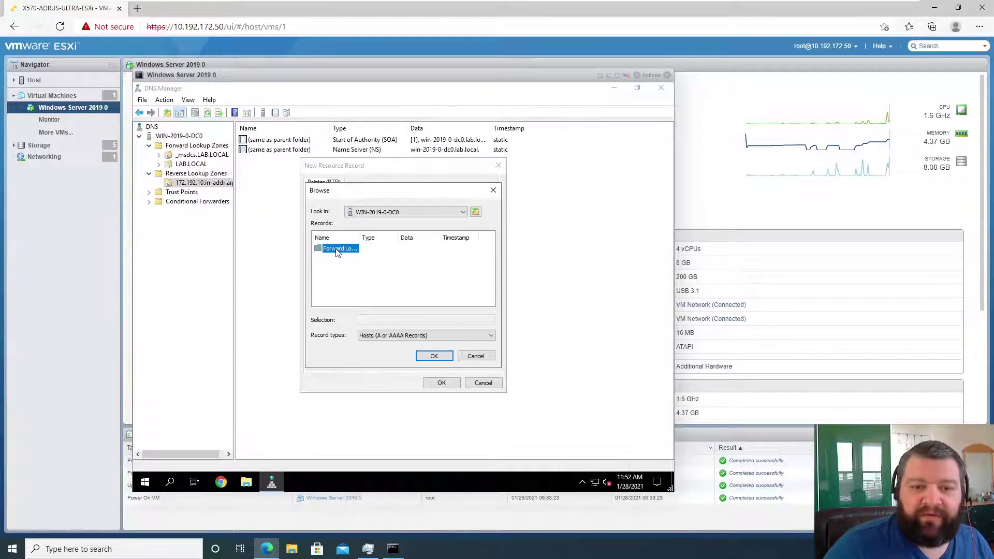
double_click(336, 250)
double_click(337, 257)
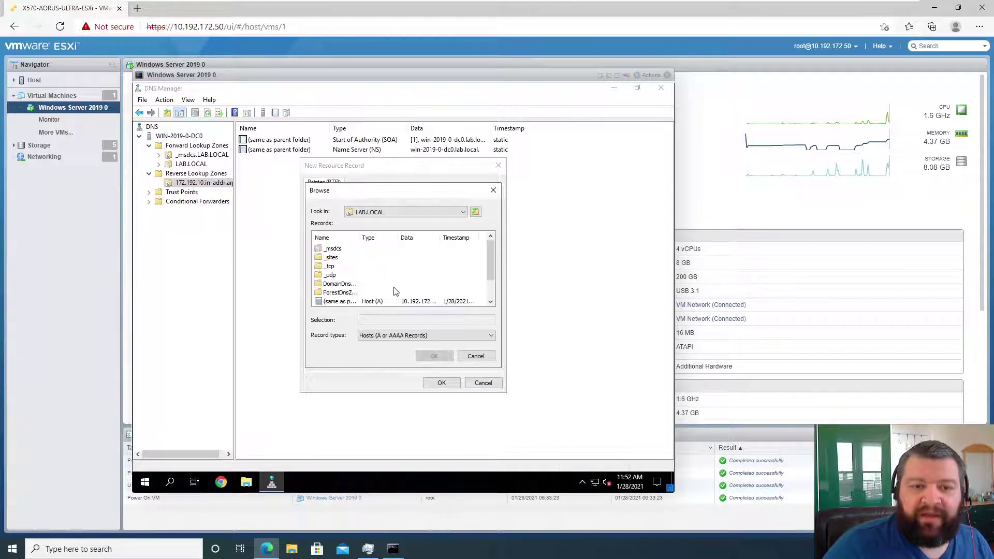
scroll(398, 296, down, 1)
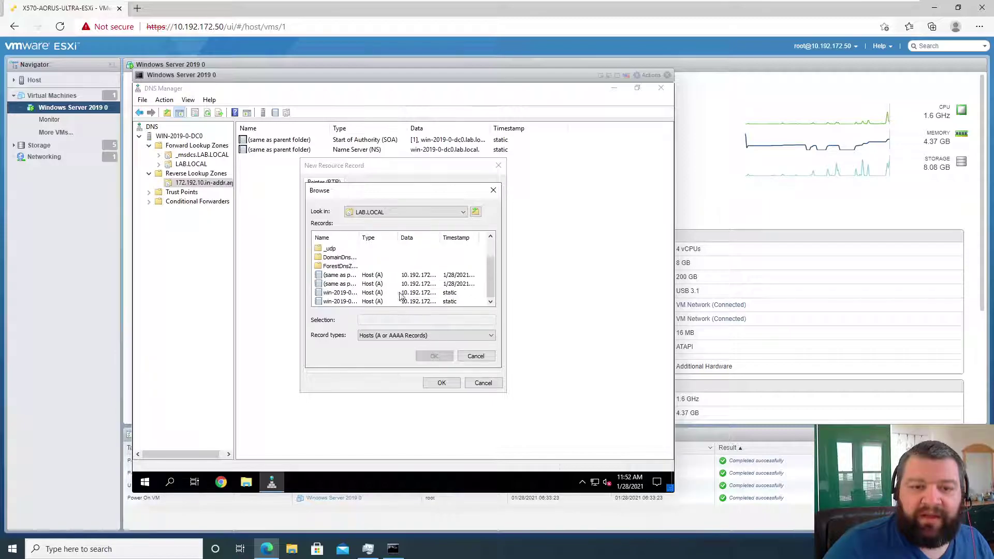
double_click(358, 238)
scroll(388, 283, down, 1)
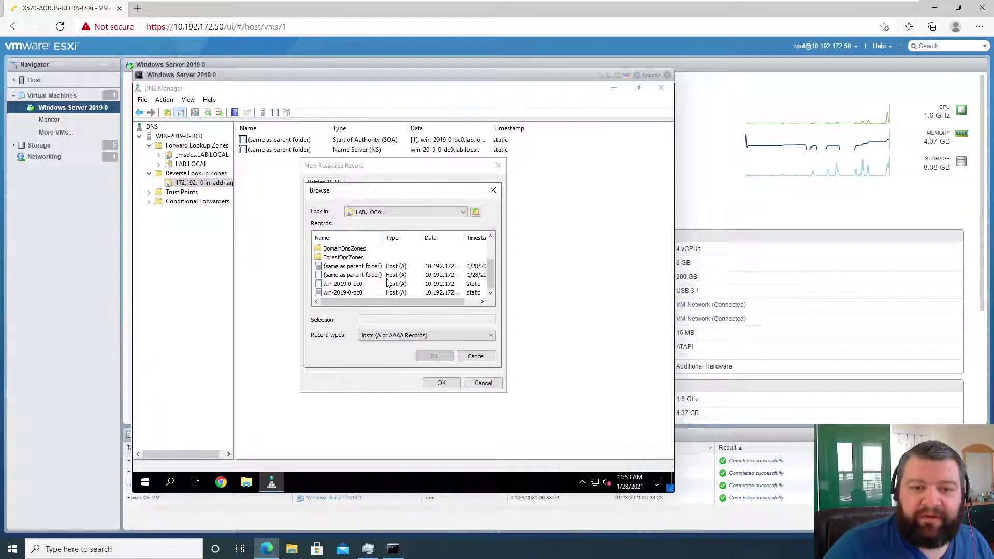
double_click(465, 235)
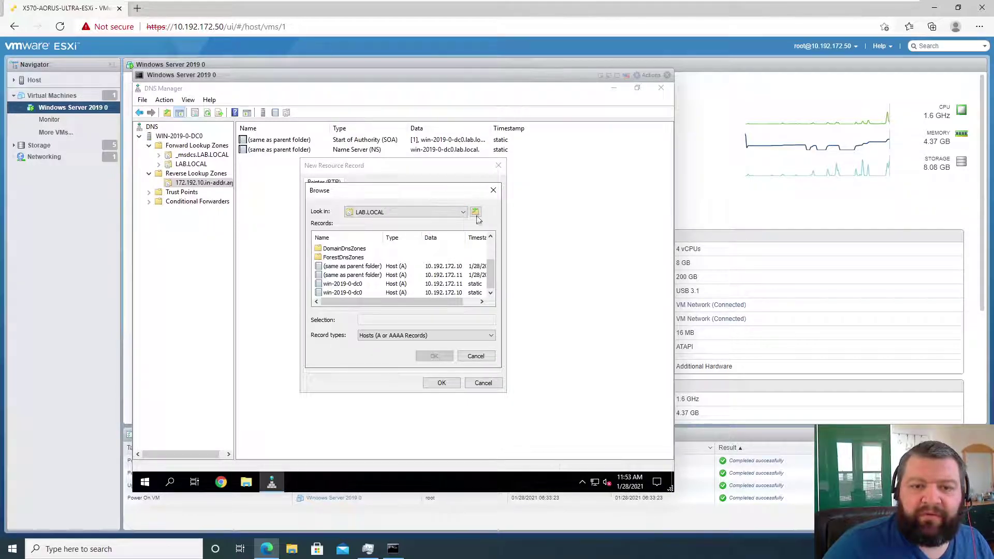
click(475, 357)
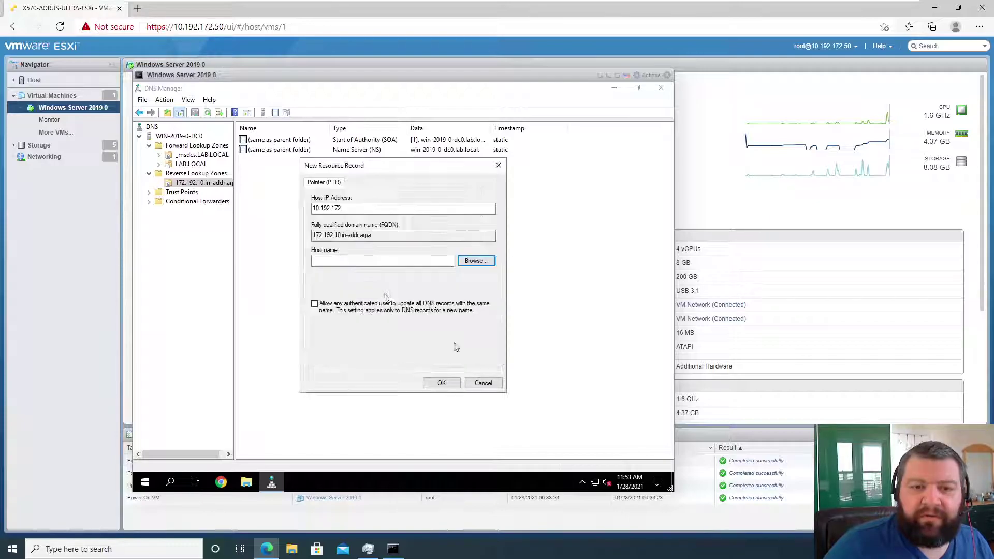
Step: Create the pointer record for host IP 10.192.172.10, taking the host name win-2019-0-dc0.LAB.LOCAL from the matching host (A) record in LAB.LOCAL
click(365, 210)
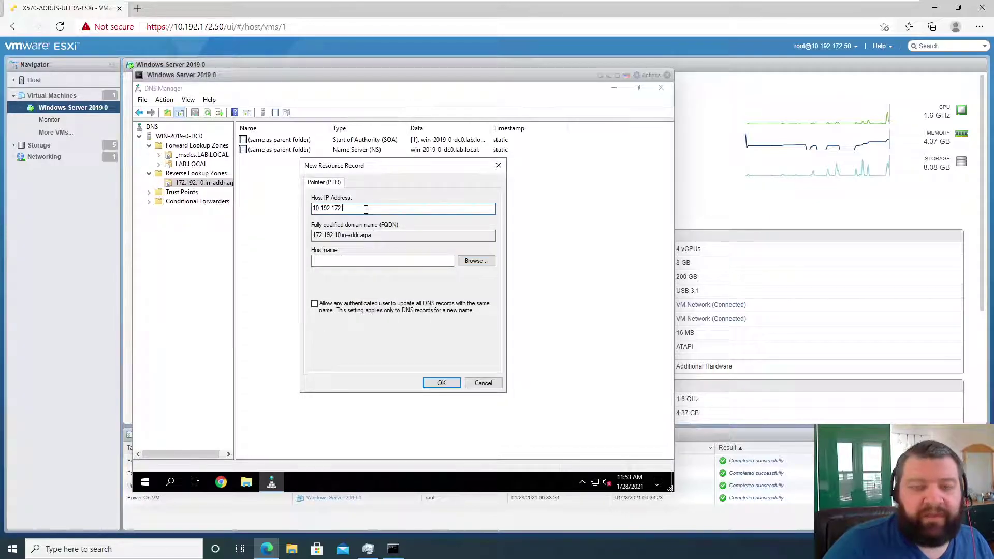
text(10)
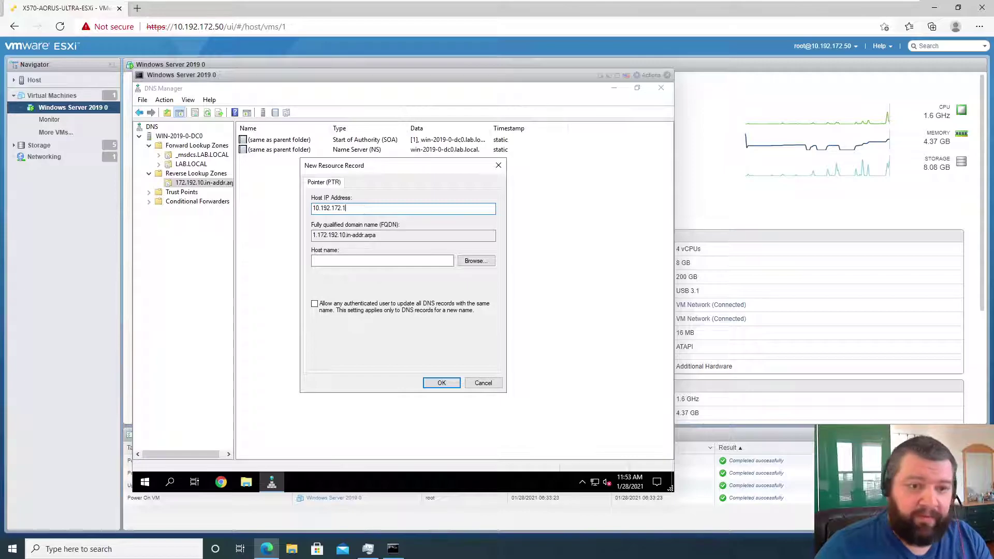
click(474, 261)
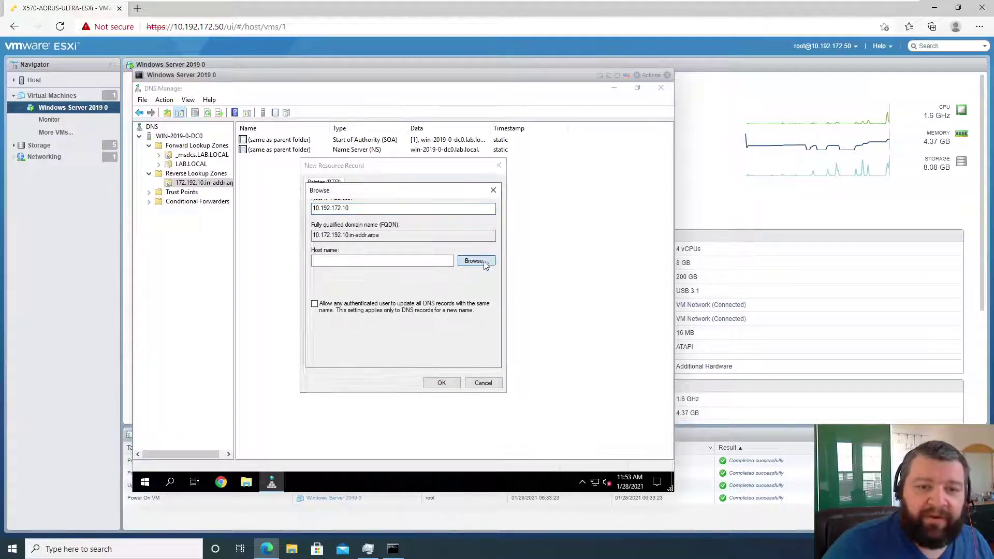
click(329, 251)
double_click(329, 251)
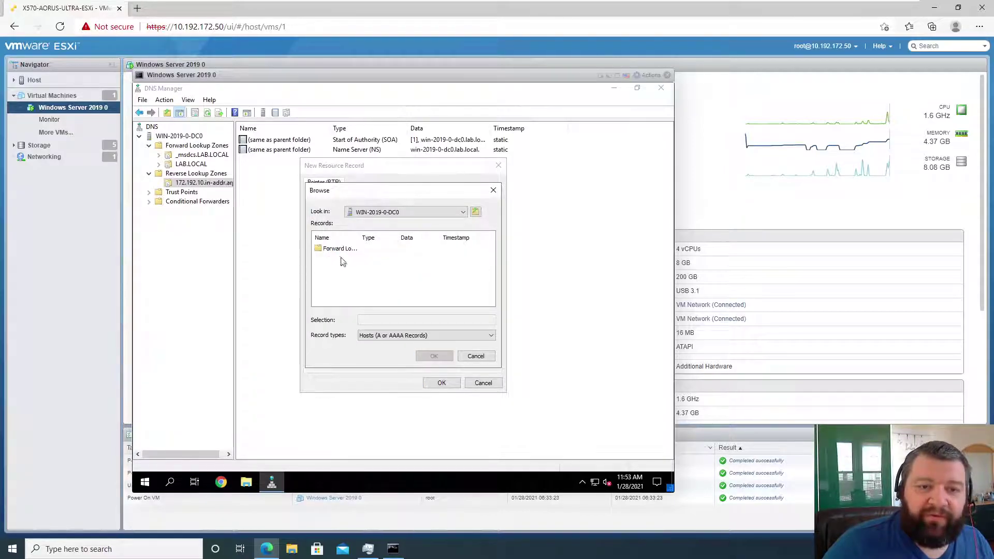
double_click(338, 254)
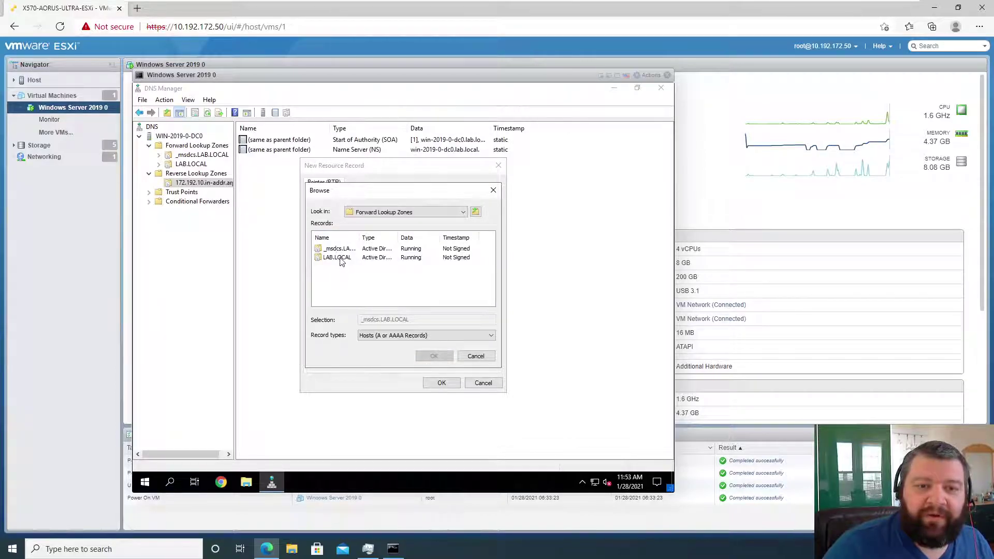
double_click(339, 257)
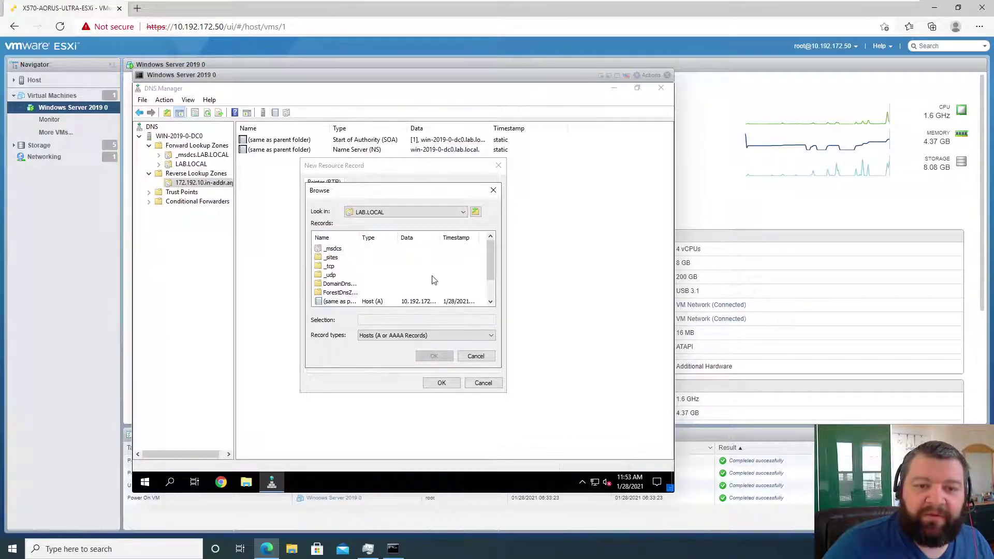
scroll(433, 280, down, 1)
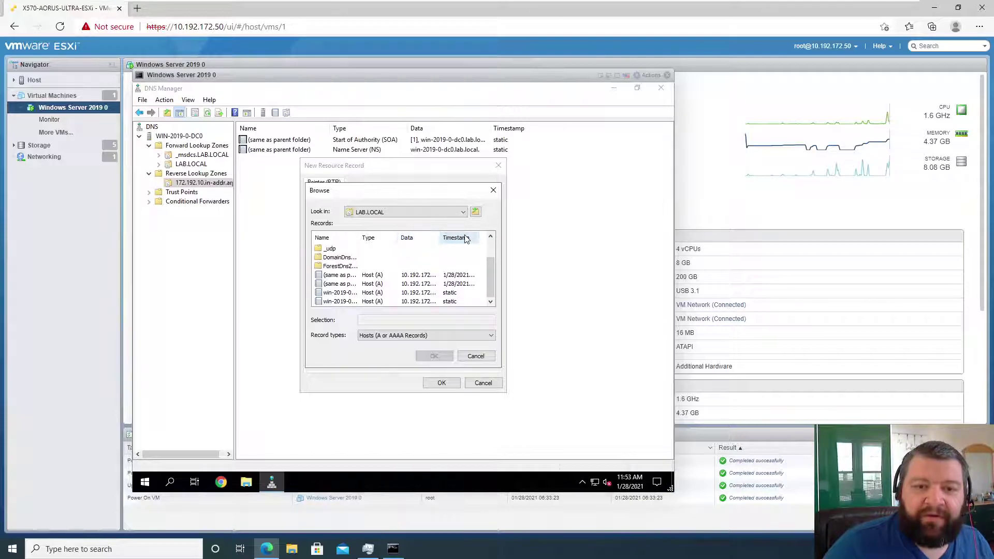
drag(439, 237, 481, 237)
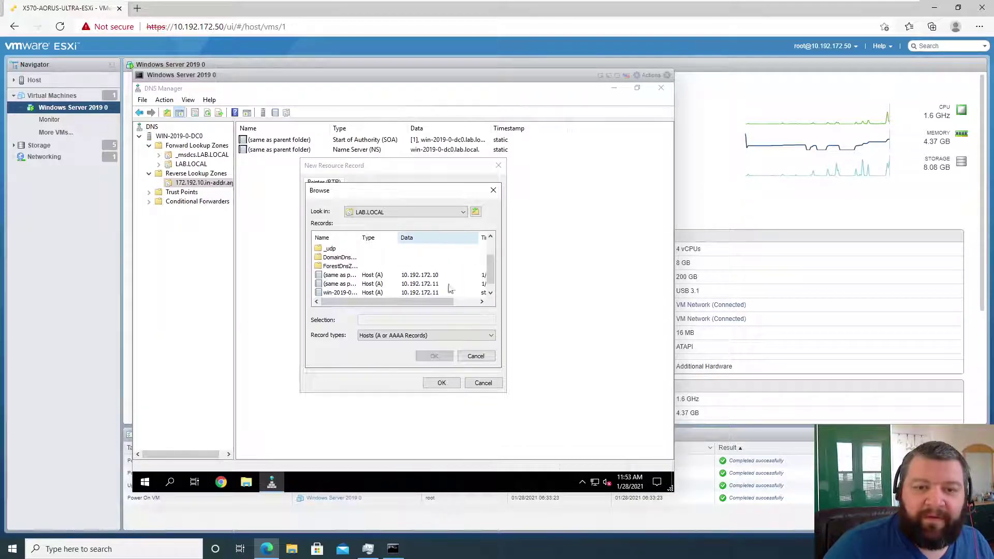
scroll(414, 282, down, 1)
click(341, 293)
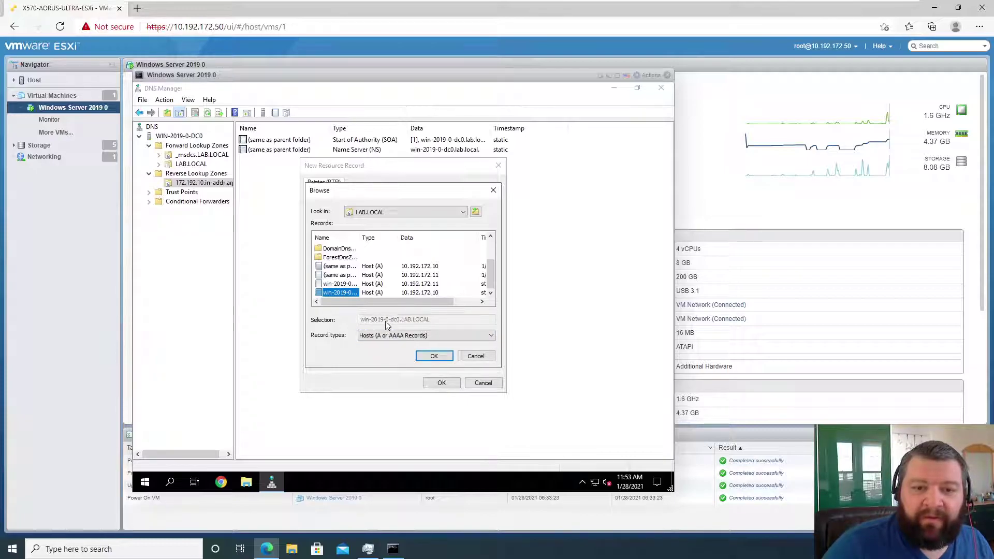
click(434, 357)
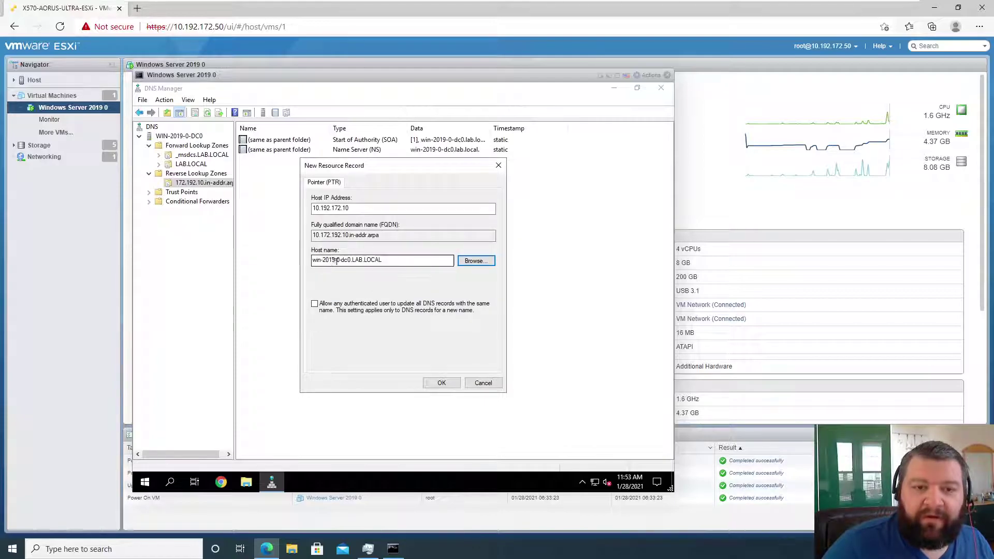
click(441, 384)
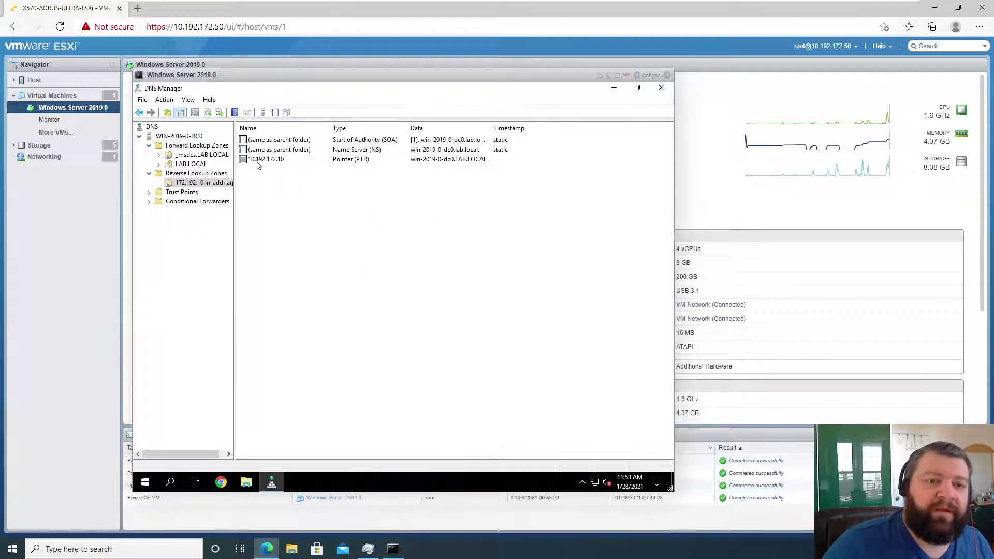
Step: Start a new pointer (PTR) record in the 172.192.10.in-addr.arpa reverse zone with host IP address 10.192.172.11
right_click(268, 185)
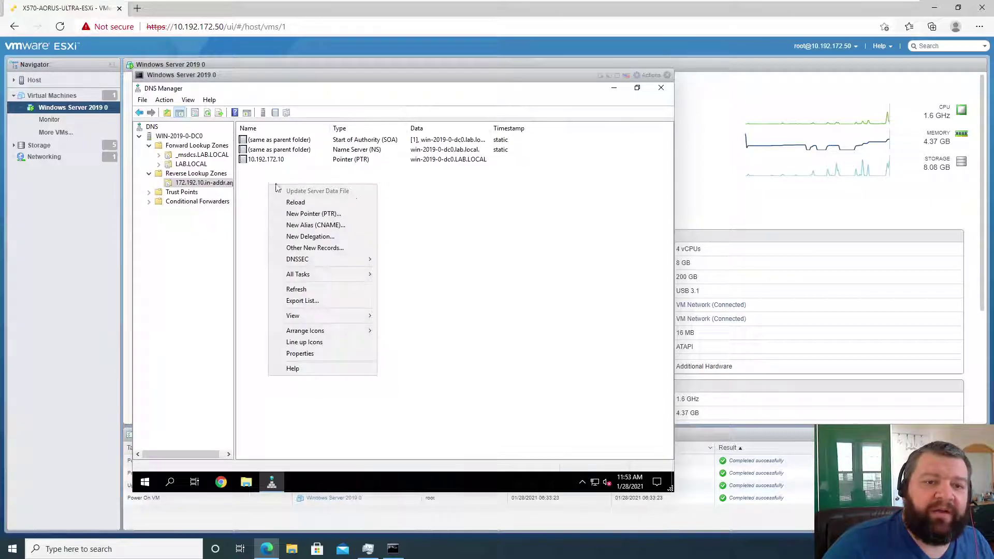
click(347, 214)
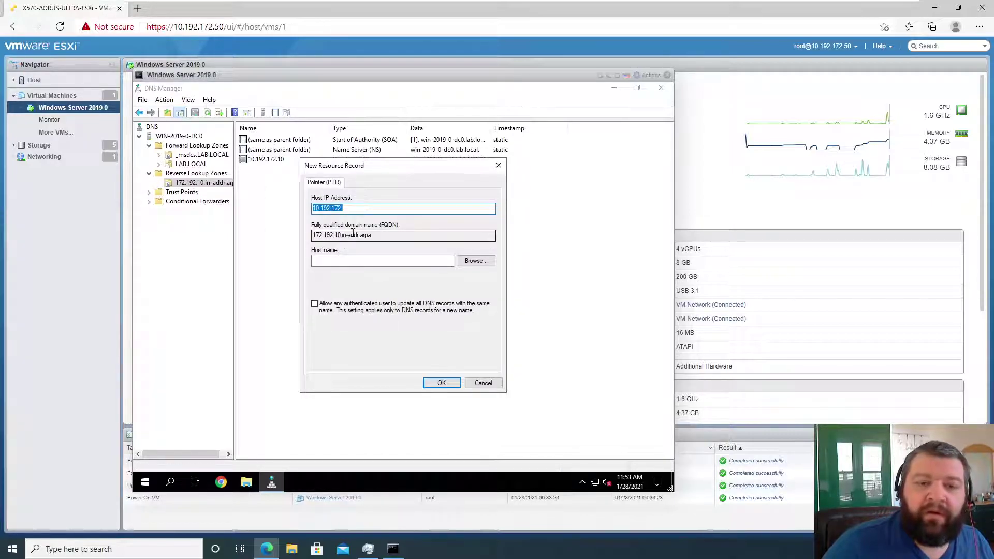
click(352, 207)
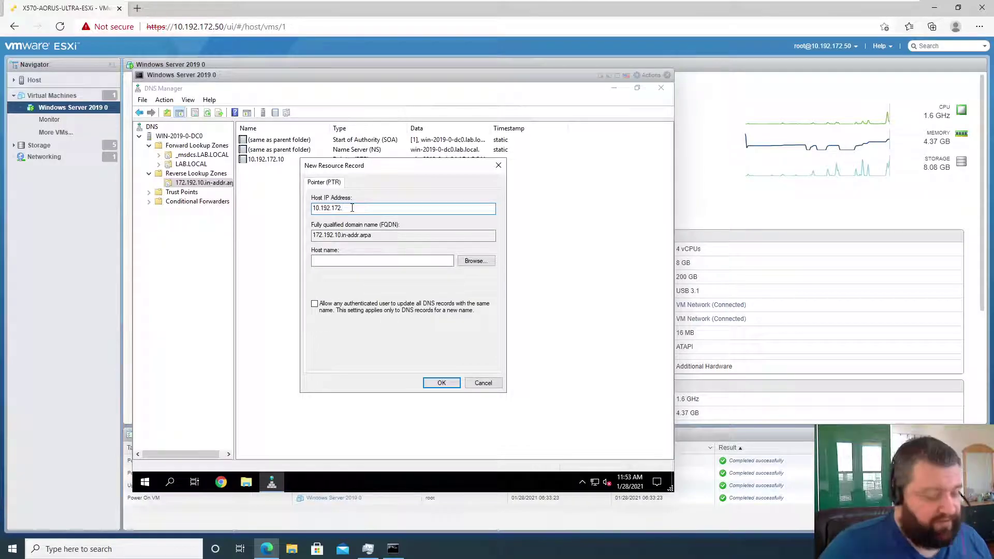
text(11)
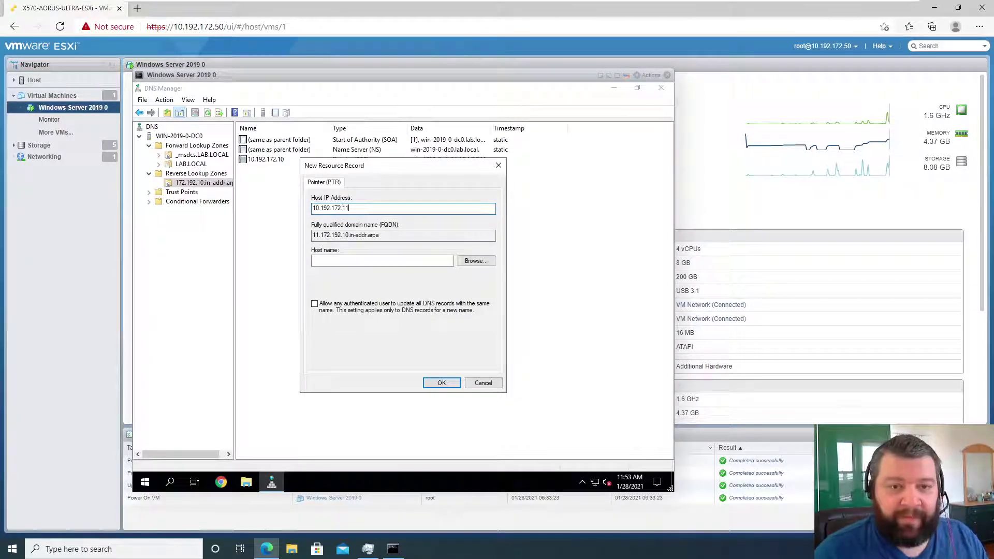
Step: Take the pointer's host name win-2019-0-dc0.LAB.LOCAL from the LAB.LOCAL host (A) record for 10.192.172.11 and create the record
click(473, 265)
double_click(342, 249)
double_click(339, 250)
double_click(337, 257)
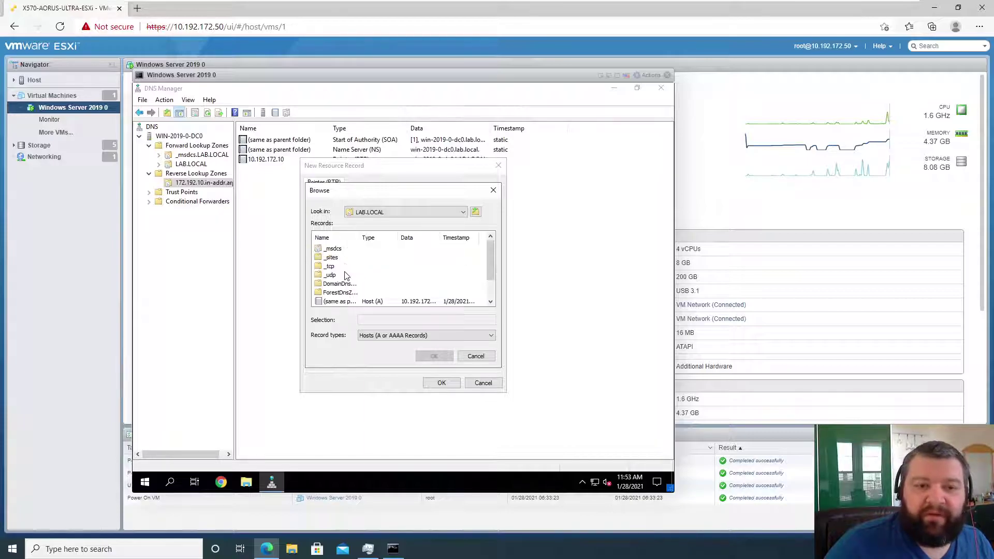
scroll(355, 294, down, 1)
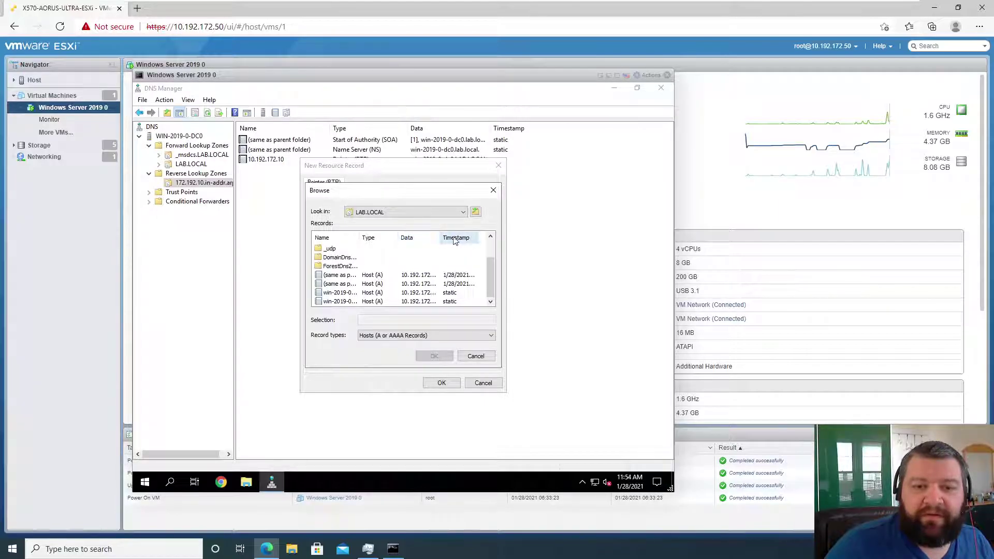
drag(441, 238, 465, 238)
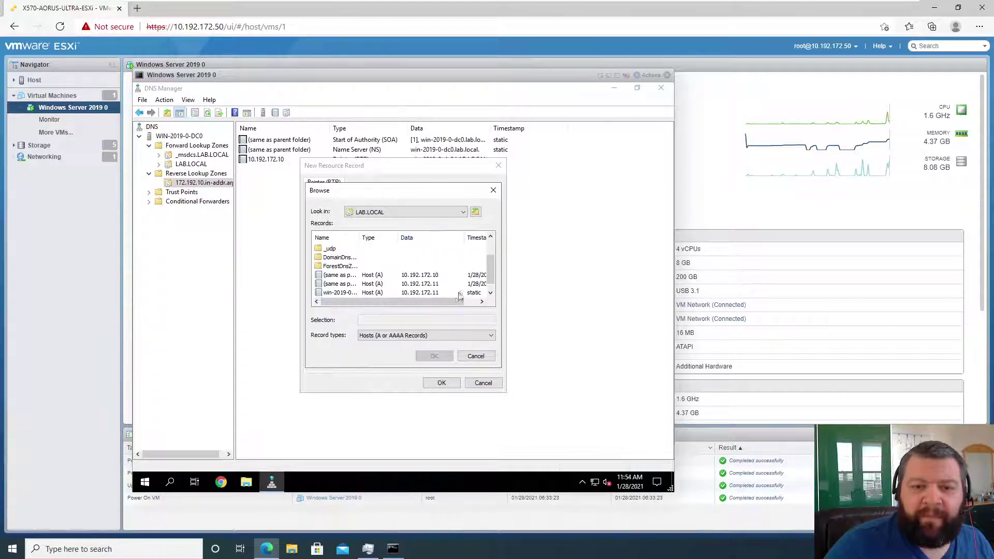
scroll(363, 279, down, 1)
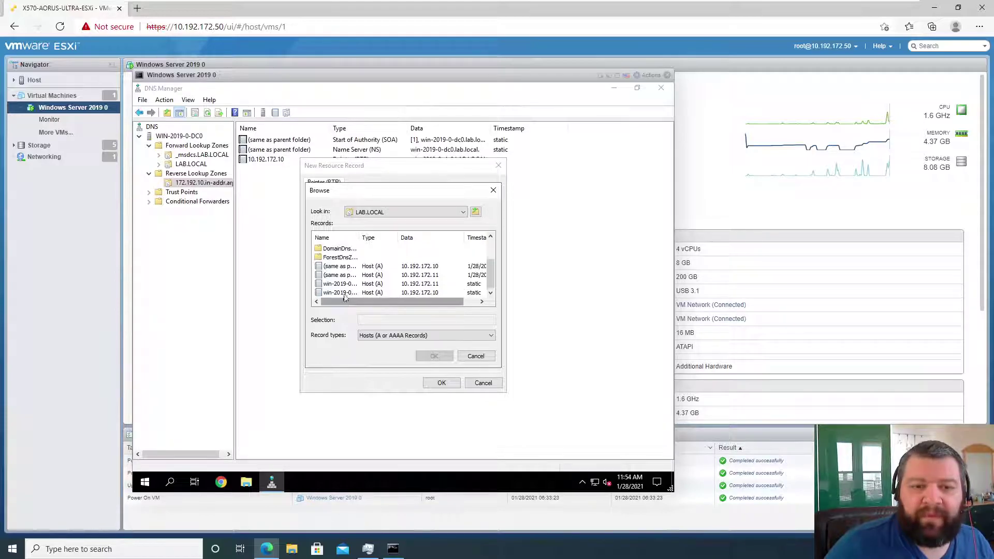
click(342, 284)
click(435, 356)
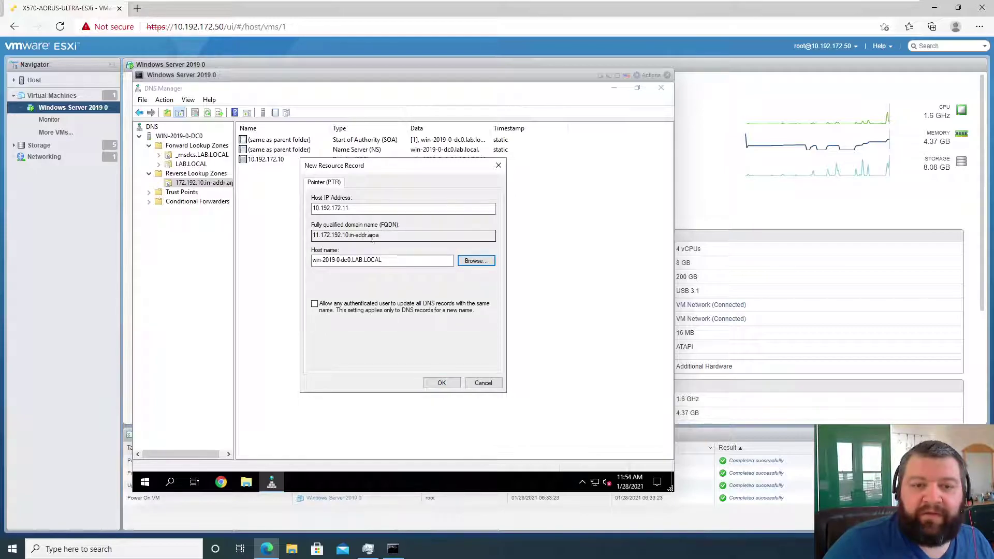
click(441, 383)
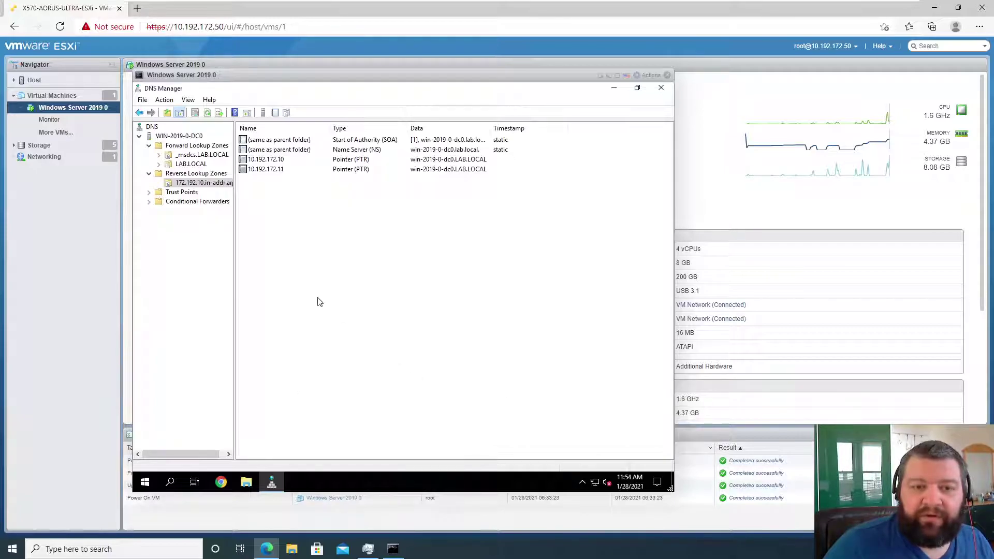
Step: Open the LAB.LOCAL forward zone and place the VM console beside the ESXi host's overview so its hostname and IP address are readable
click(196, 165)
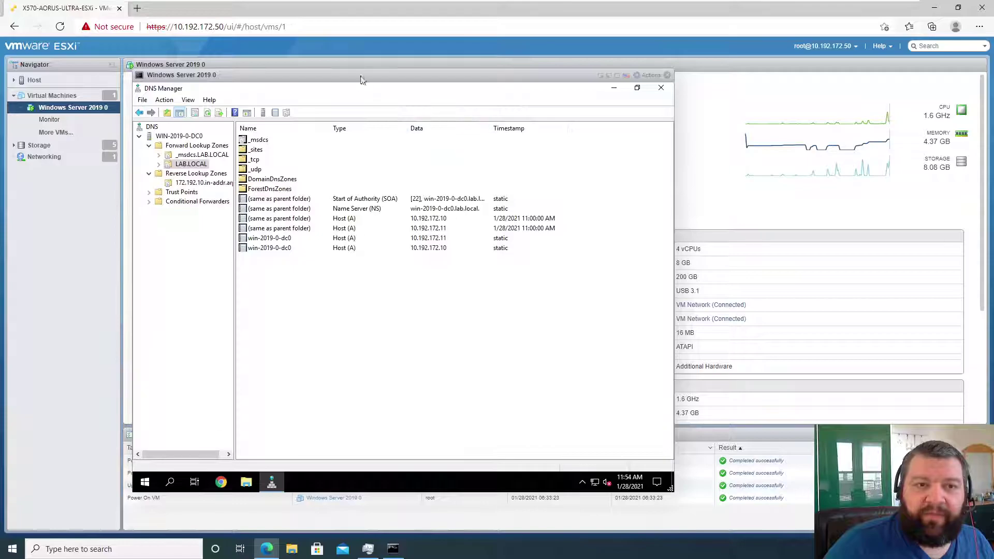
key(ctrl+a)
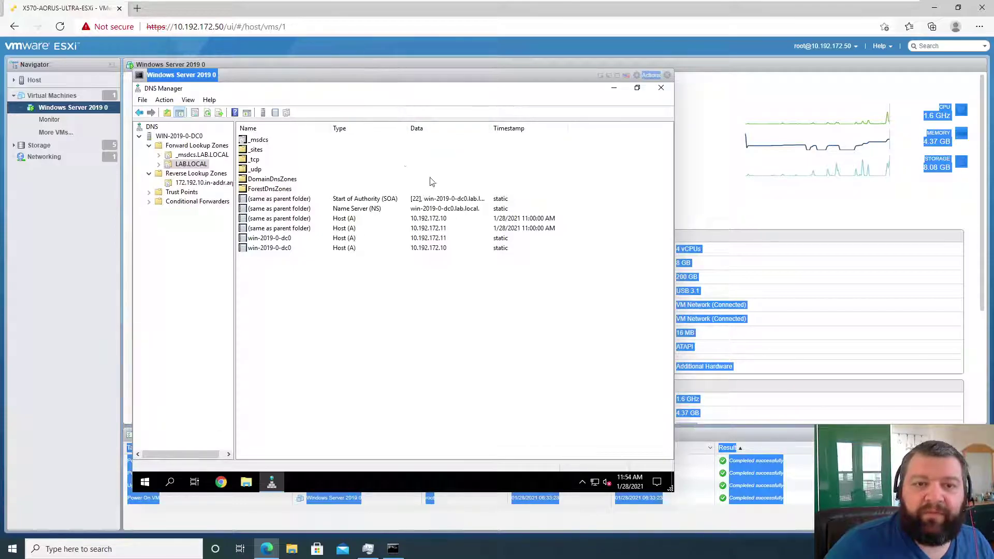
click(414, 286)
drag(215, 78, 454, 117)
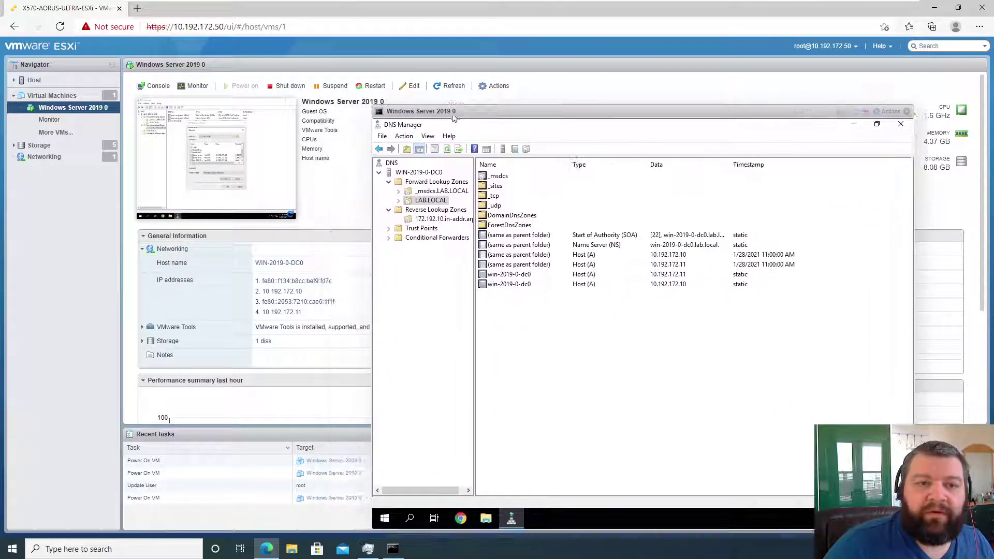
click(37, 81)
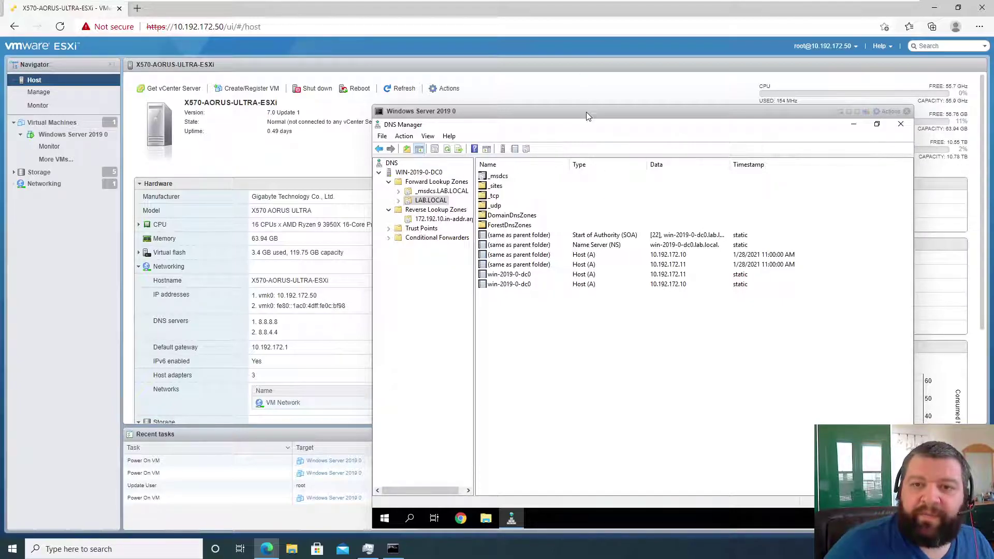
drag(590, 111, 575, 83)
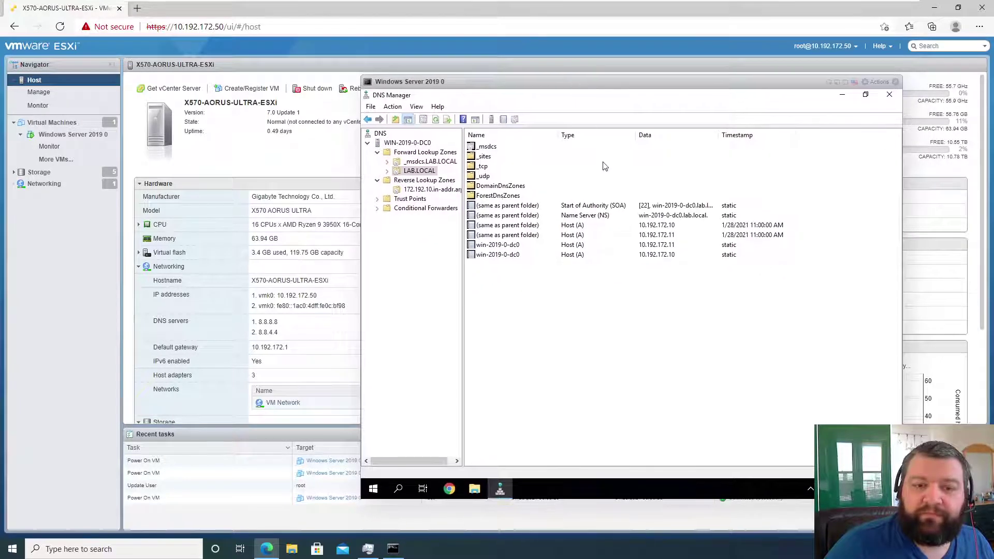
Step: Start a new host (A or AAAA) record in LAB.LOCAL with the name X570-AORUS-ULTRA-ESXi
right_click(525, 288)
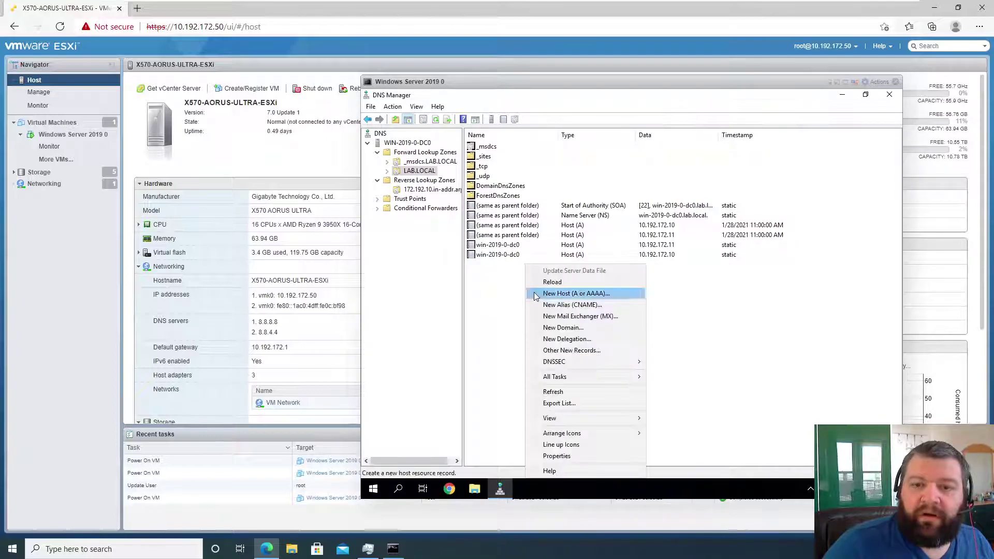
click(601, 294)
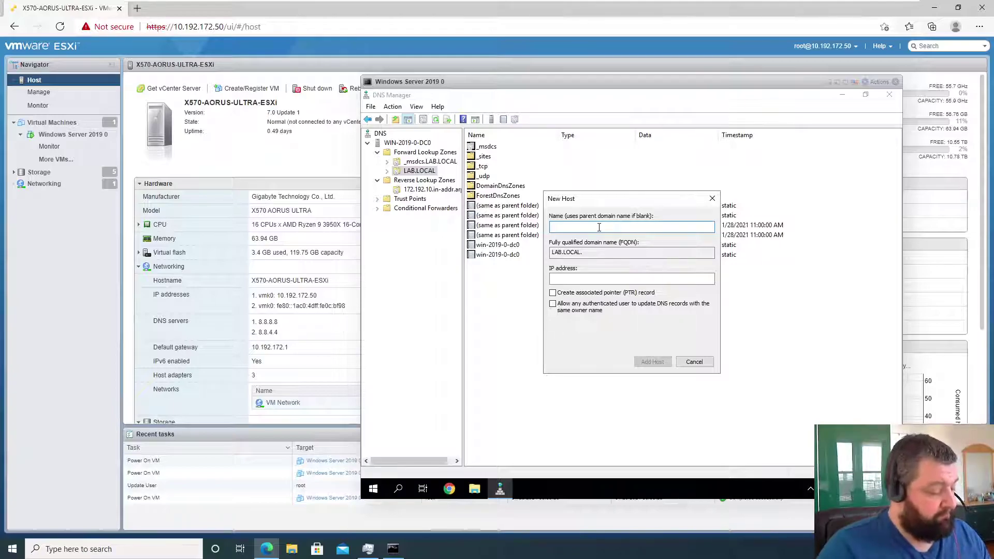
text(X57)
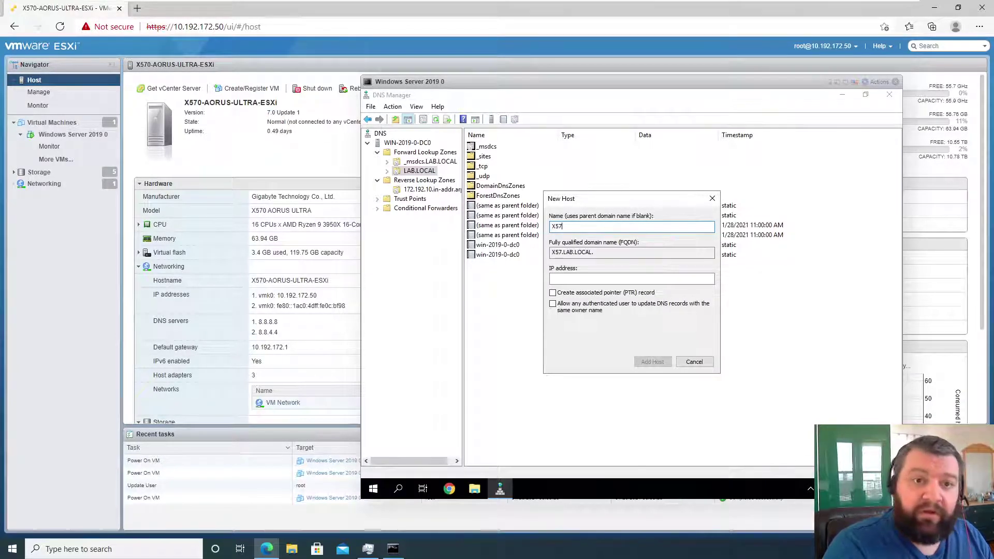
text(0-)
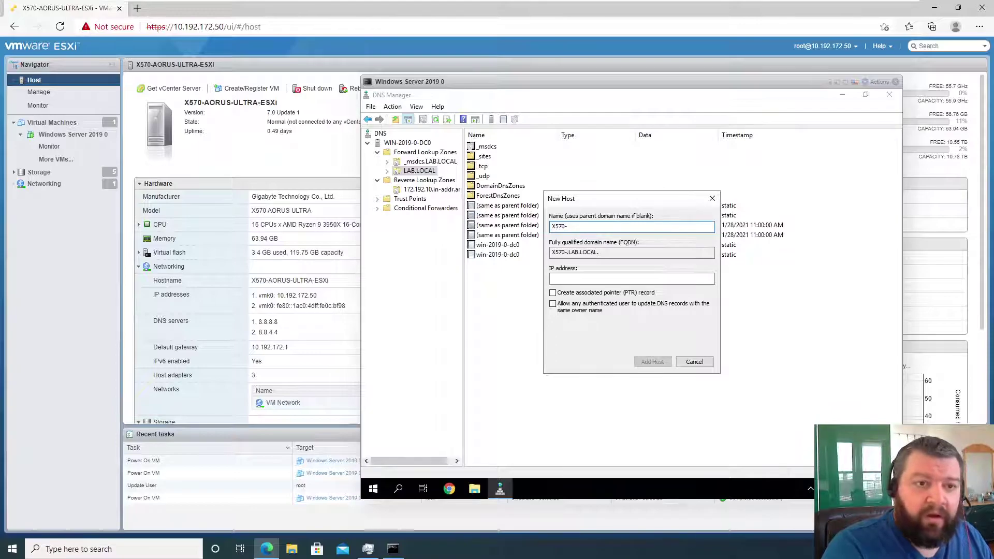
text(AORUS)
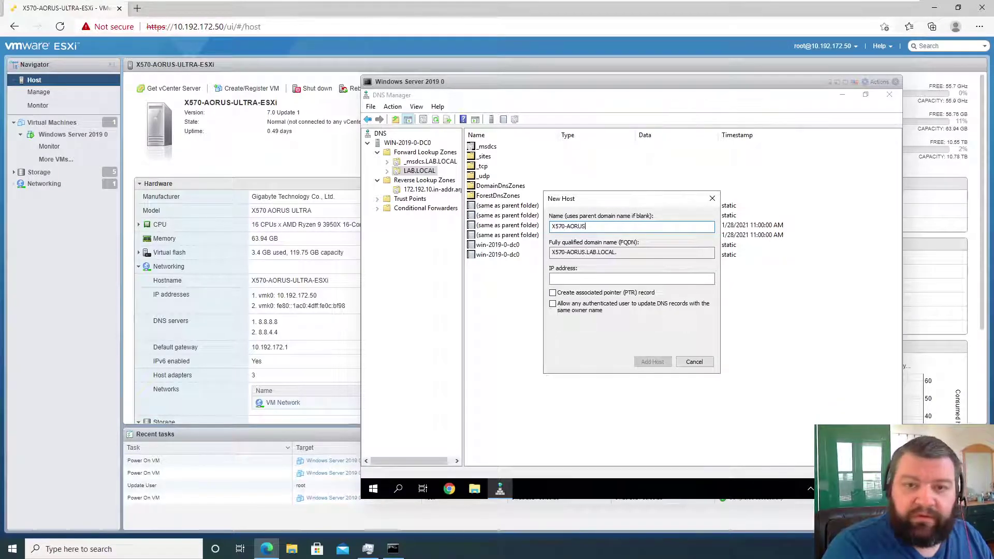
text(-ULTRA)
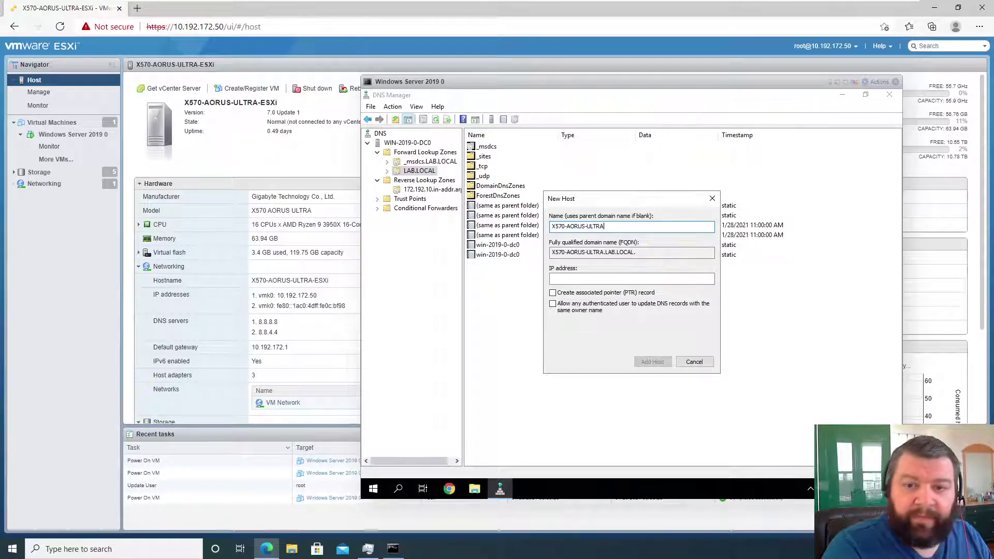
text(-)
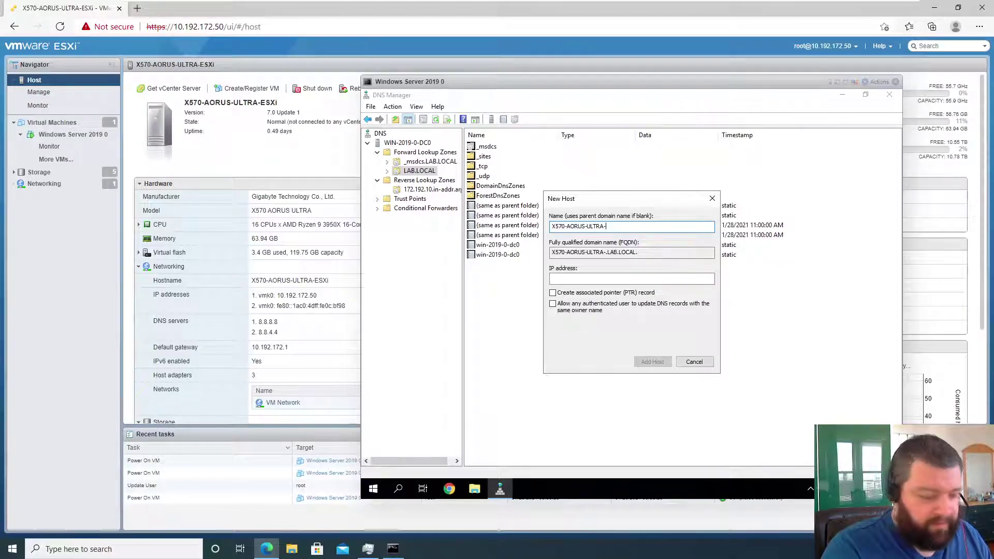
text(ESXi)
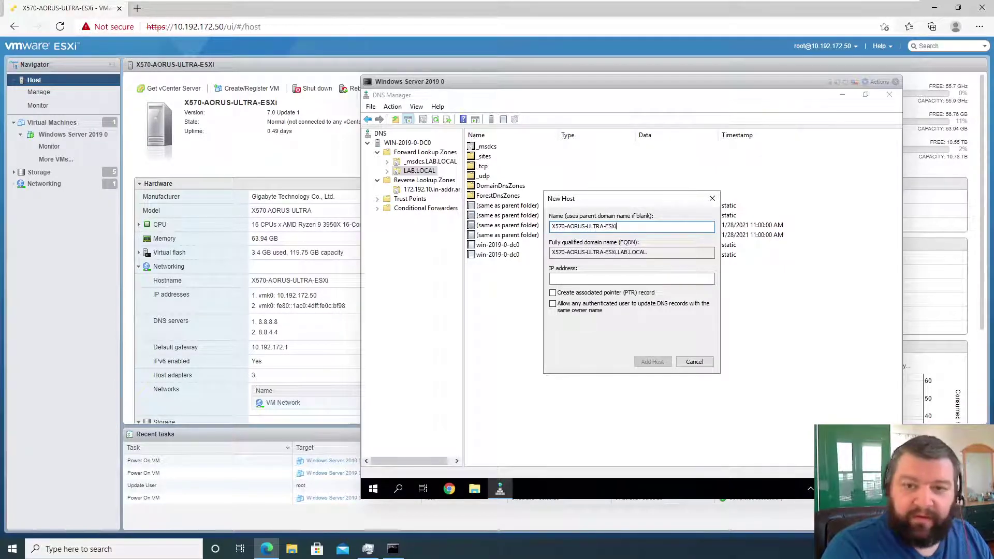
Step: Set the new host's IP address to 10.192.172.50, include an associated pointer (PTR) record, and add the host
click(594, 279)
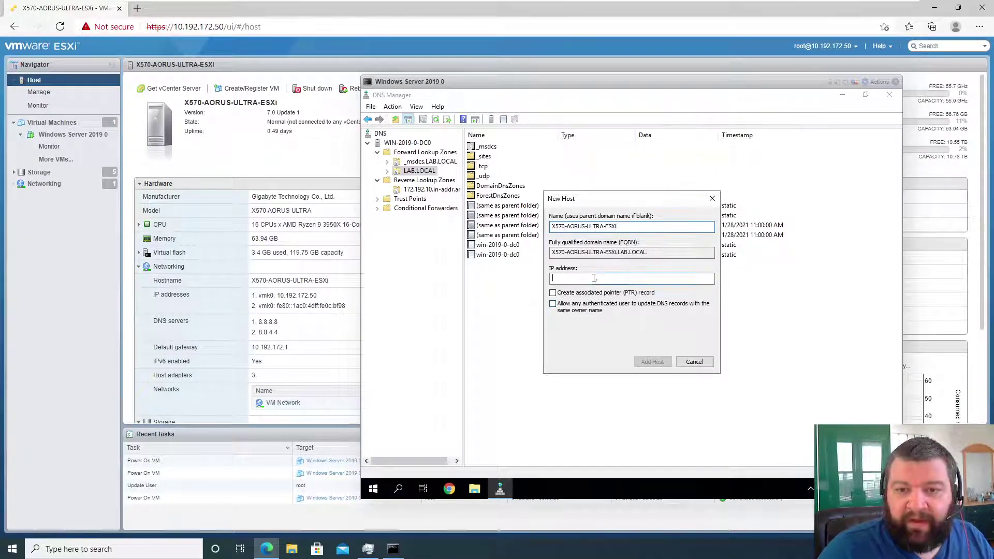
text(10.1)
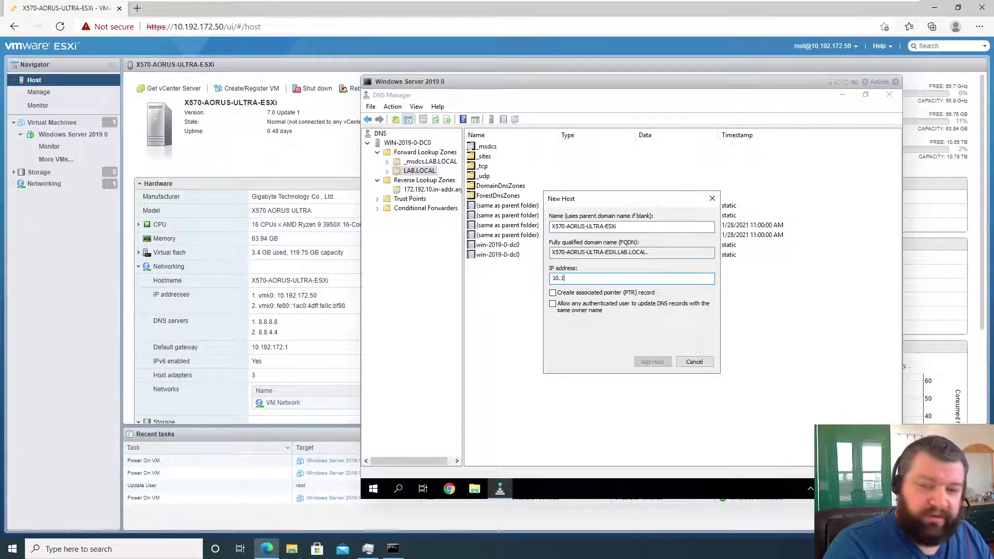
text(92.172.50)
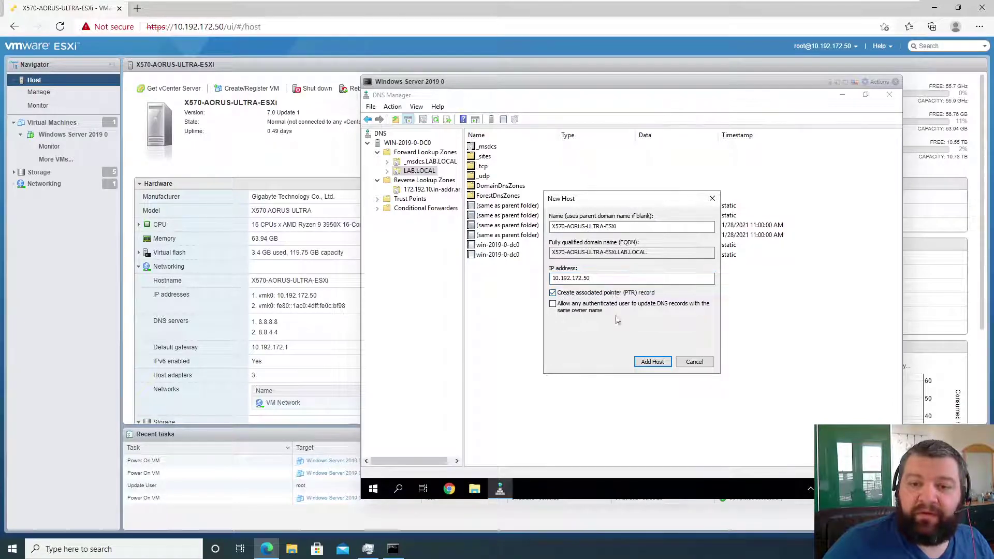
click(653, 362)
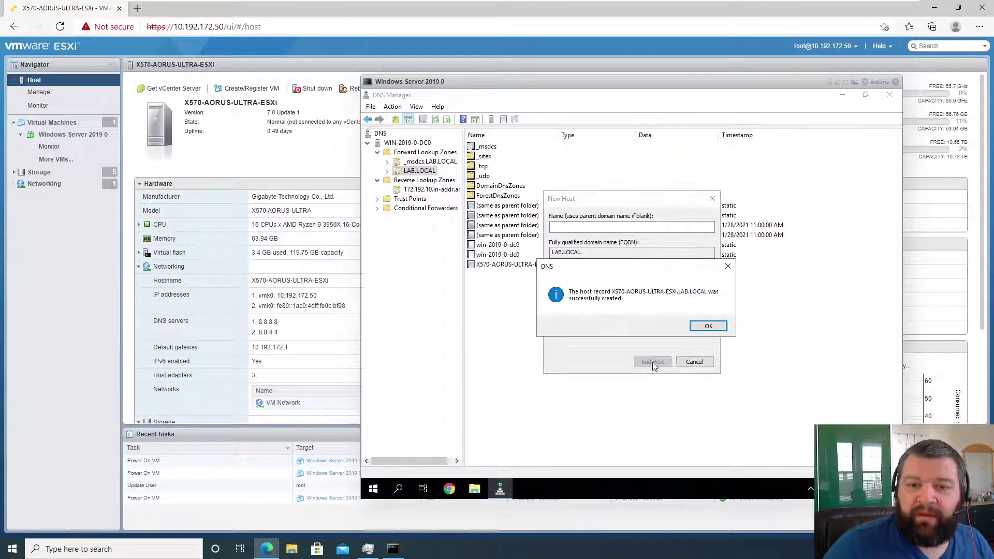
click(708, 326)
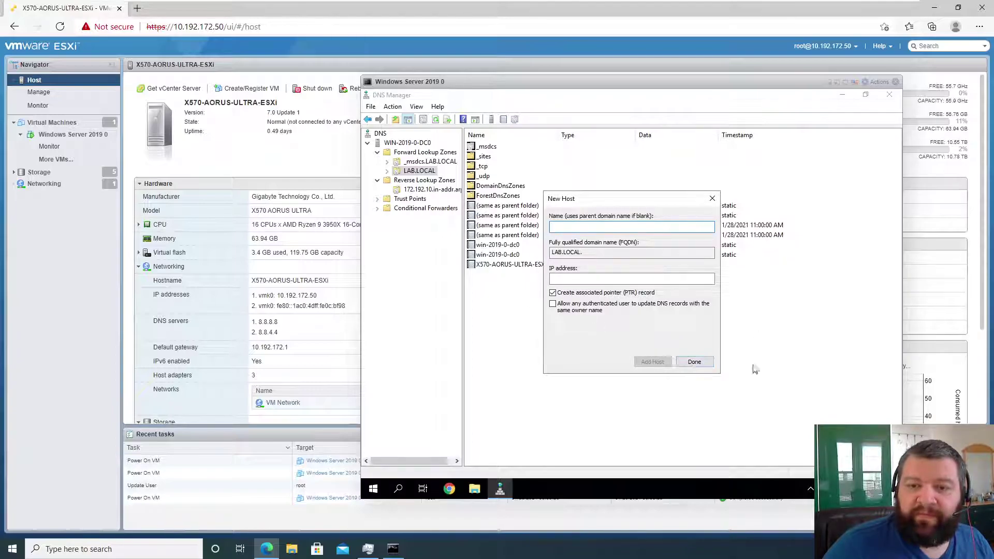
click(694, 362)
Step: Refresh the 172.192.10.in-addr.arpa reverse zone and check the 10.192.172.50 pointer's full host name against the records in LAB.LOCAL
click(438, 190)
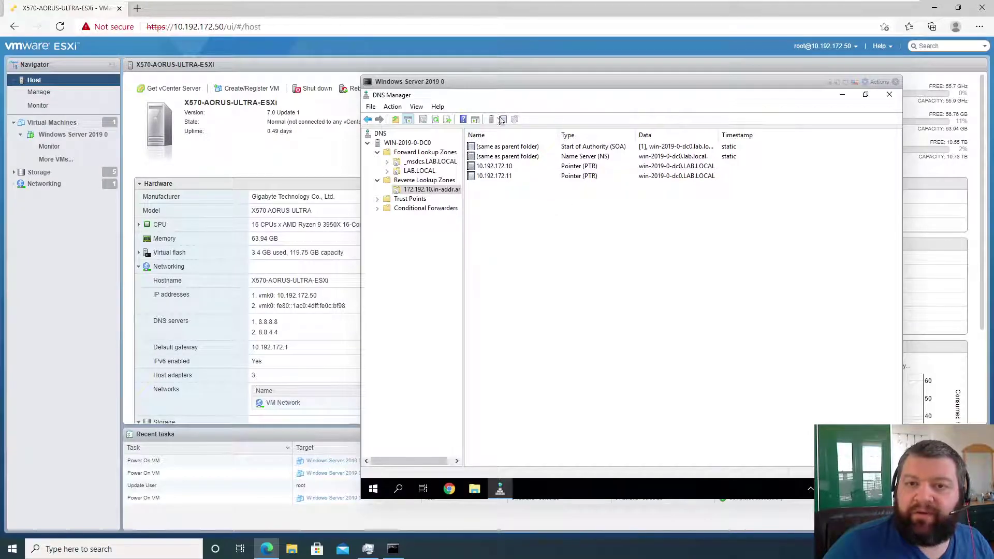
right_click(535, 259)
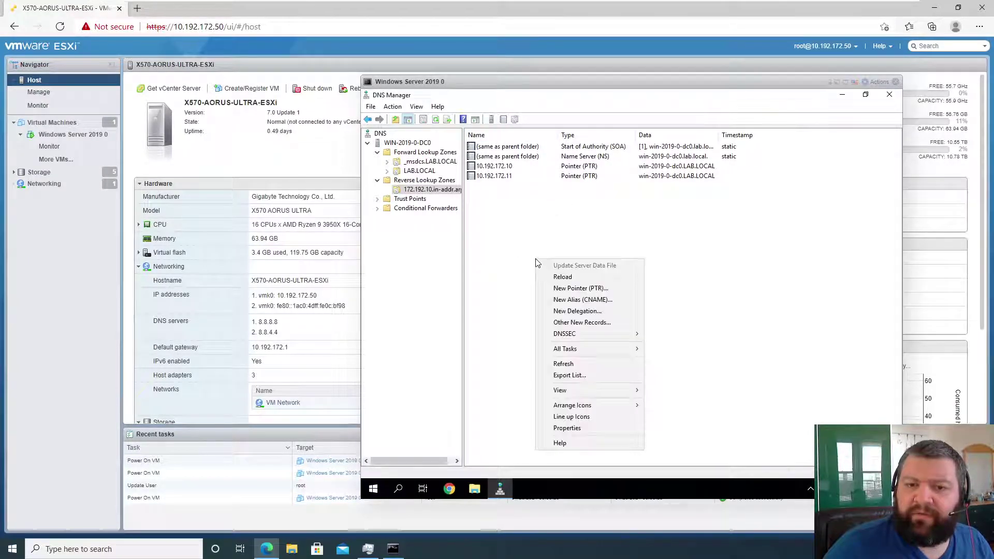
click(571, 276)
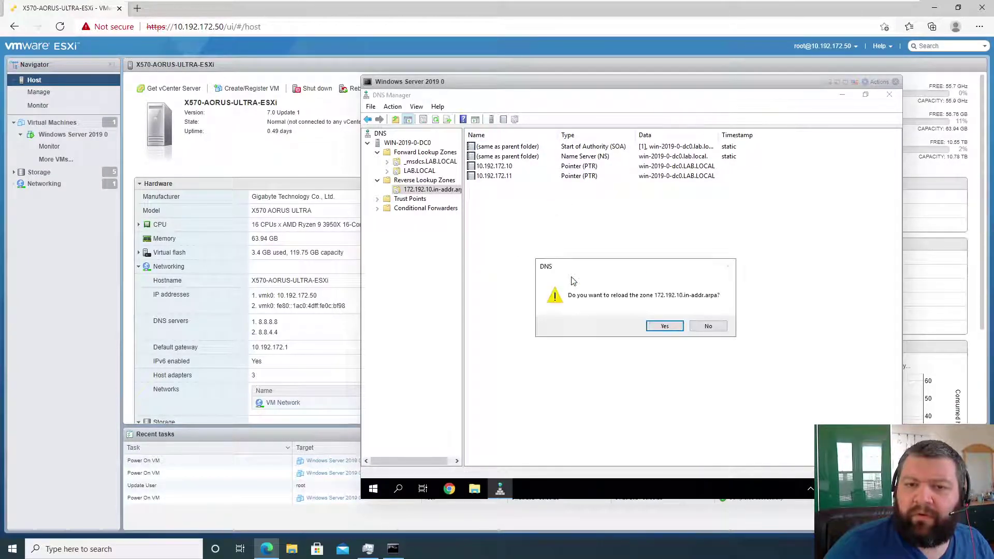
click(720, 327)
right_click(593, 240)
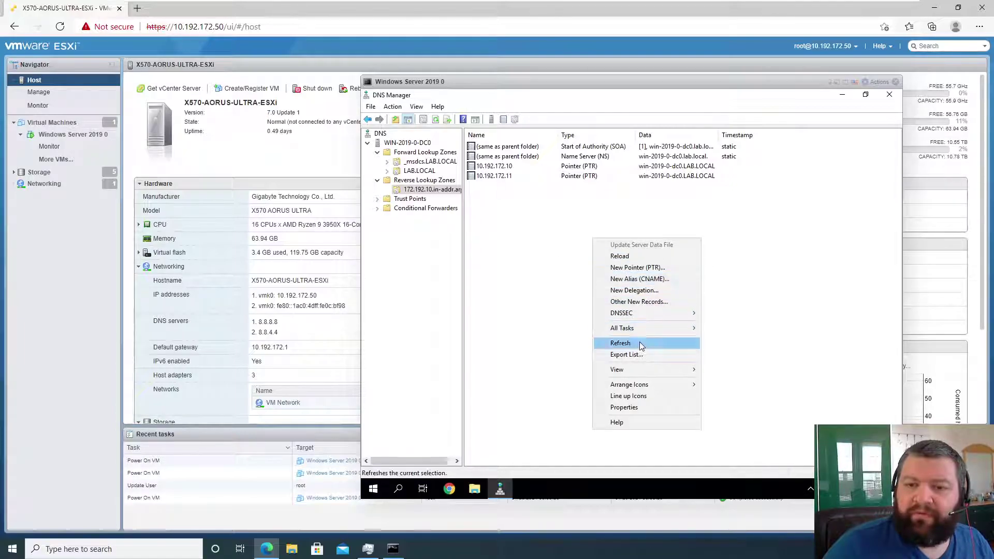
click(620, 343)
click(516, 186)
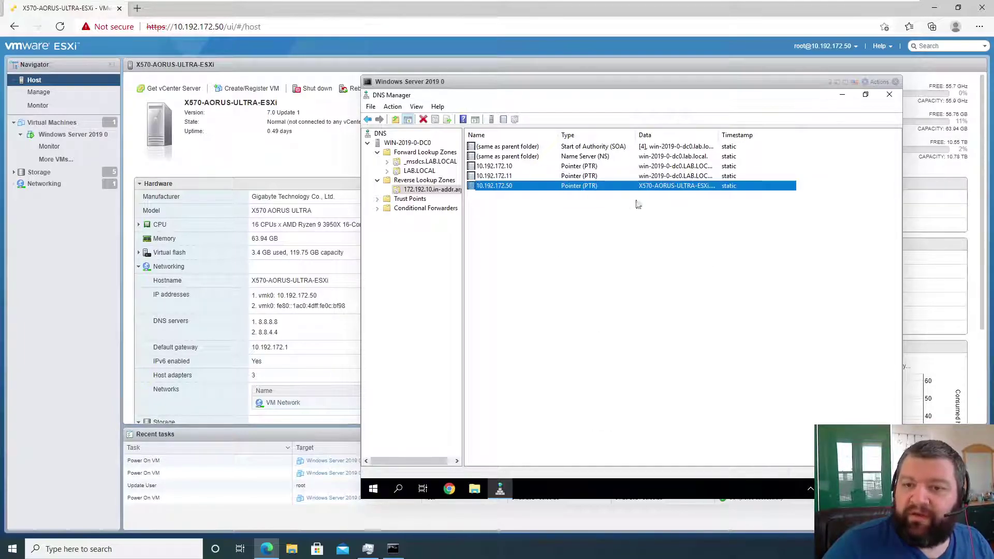
double_click(721, 135)
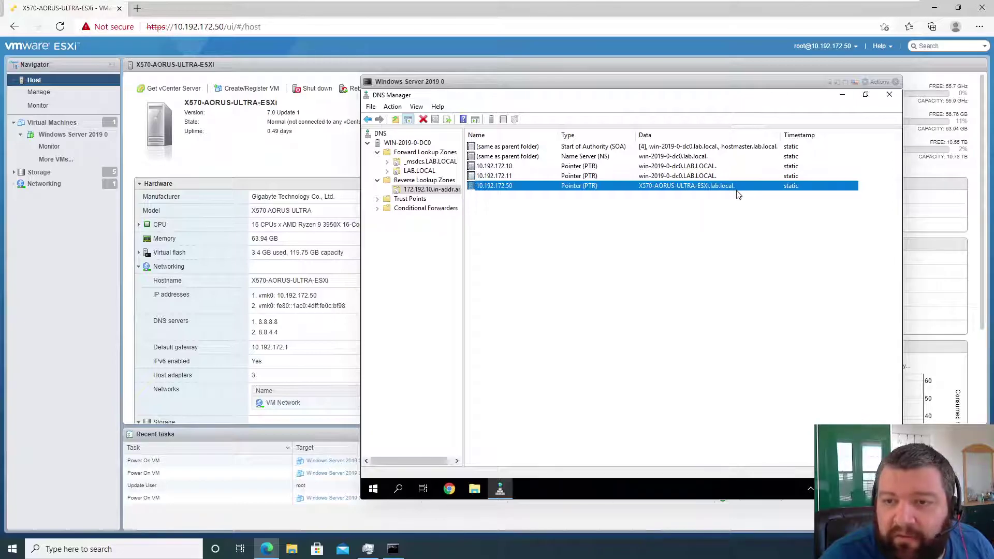
click(424, 171)
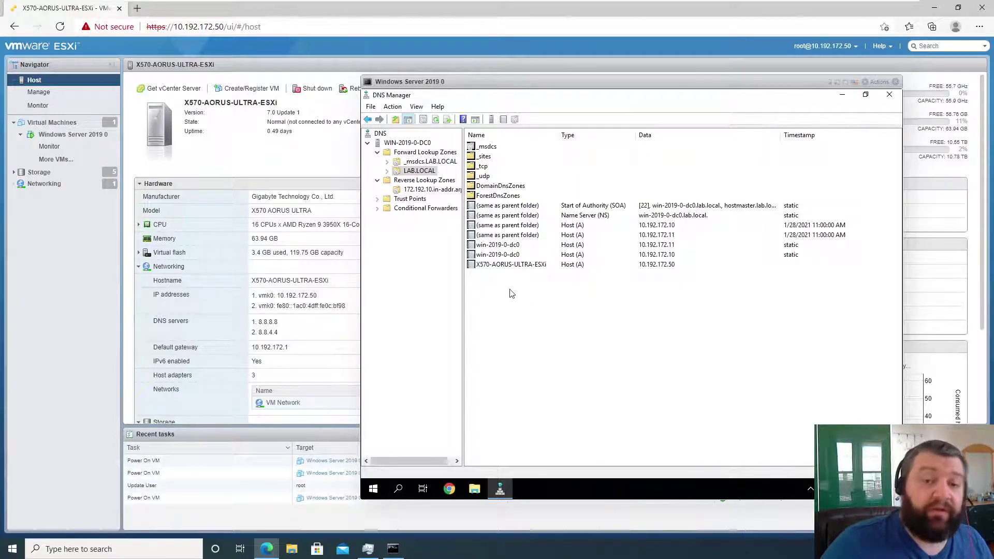
Step: Start a new host (A or AAAA) record in the LAB.LOCAL forward zone with the name VCENTER
click(433, 190)
click(419, 171)
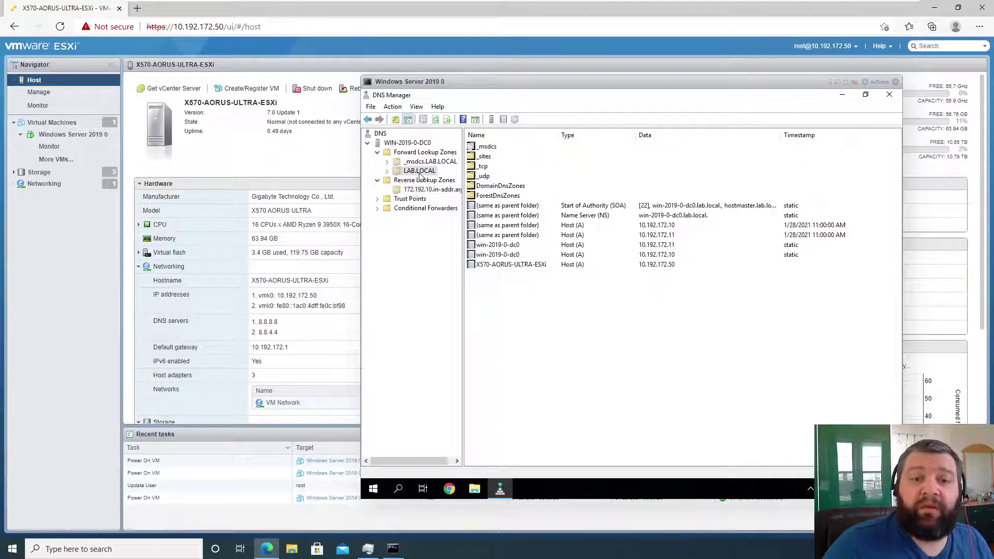
right_click(506, 317)
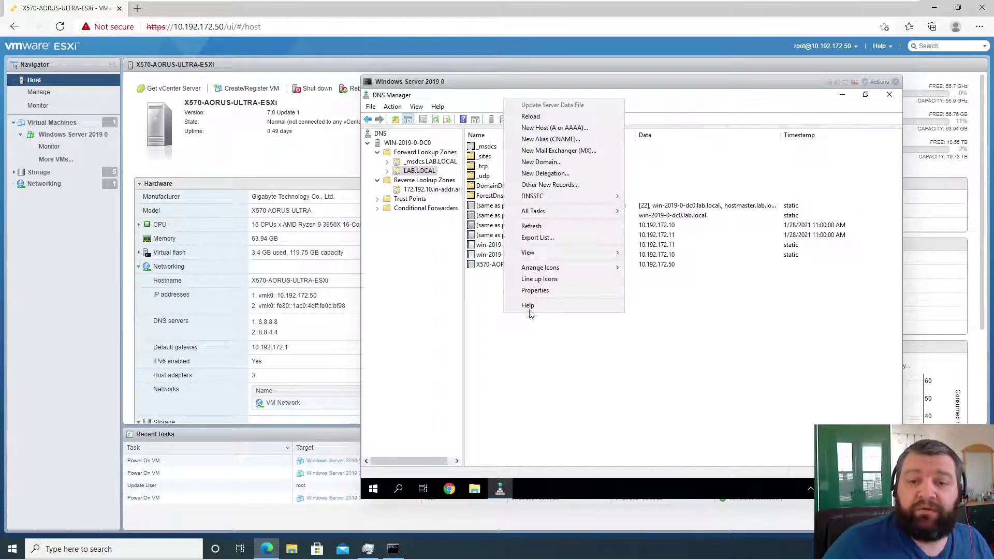
click(555, 132)
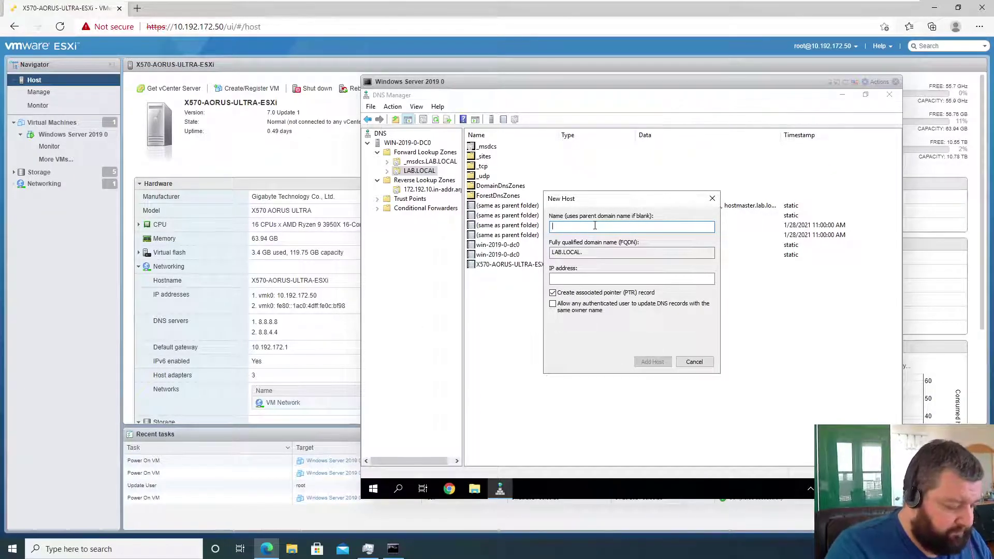
text(VC)
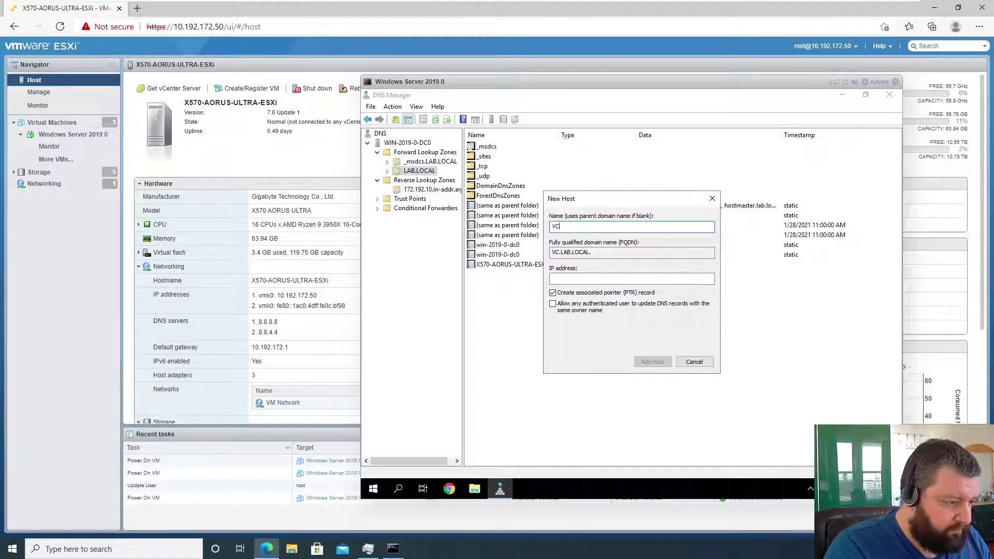
text(ENTER)
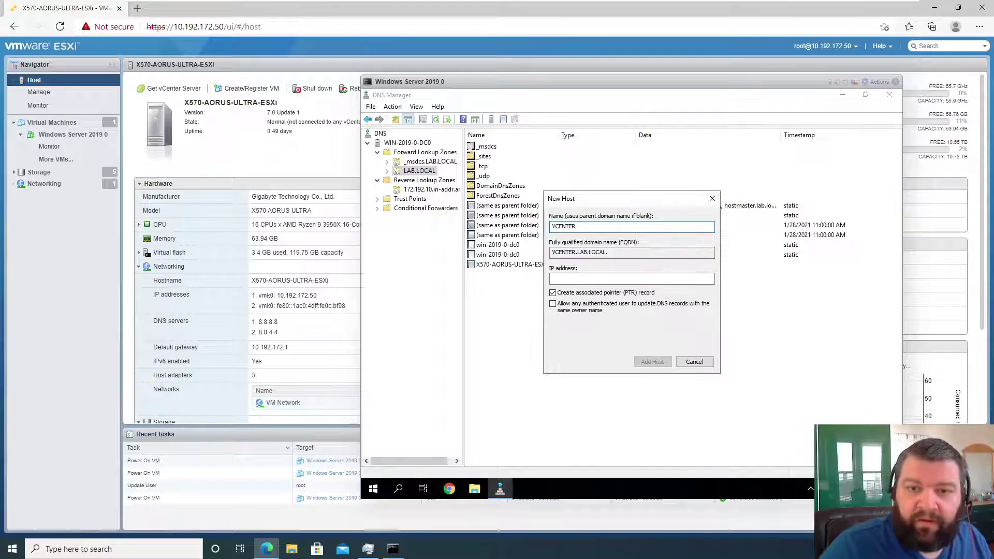
Step: Set the VCENTER host's IP address to 10.192.172.51, add it with an associated pointer (PTR) record, and finish adding hosts
click(579, 279)
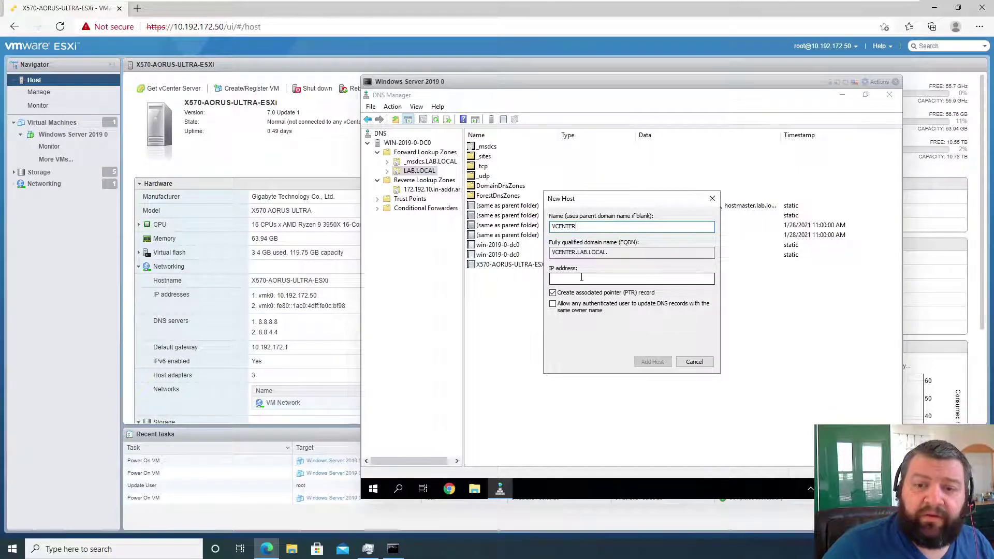
click(581, 277)
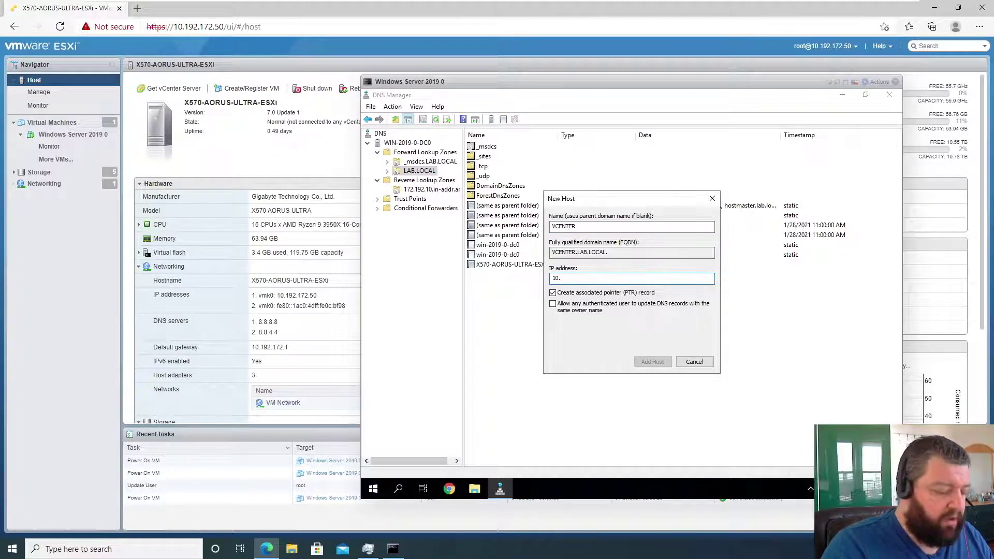
text(2.172.)
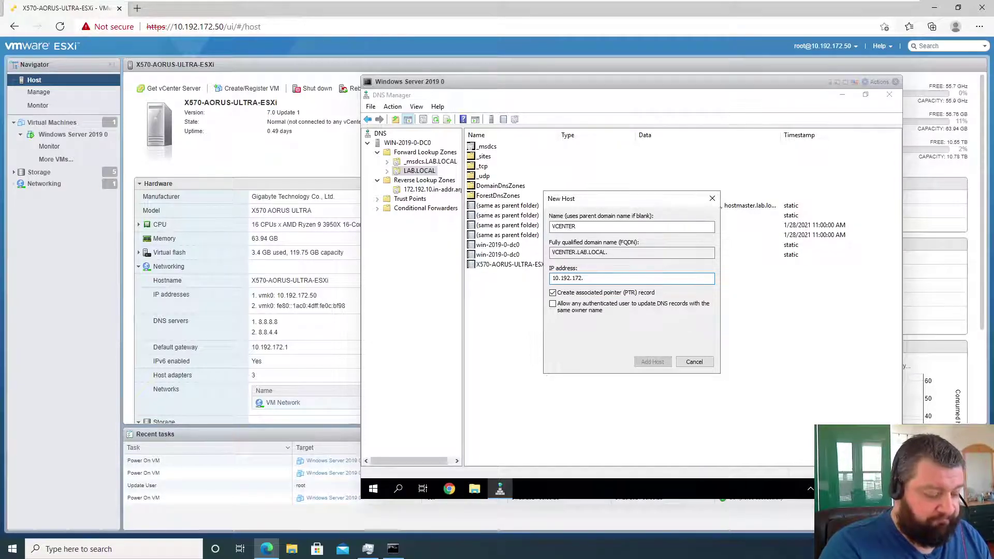
text(51)
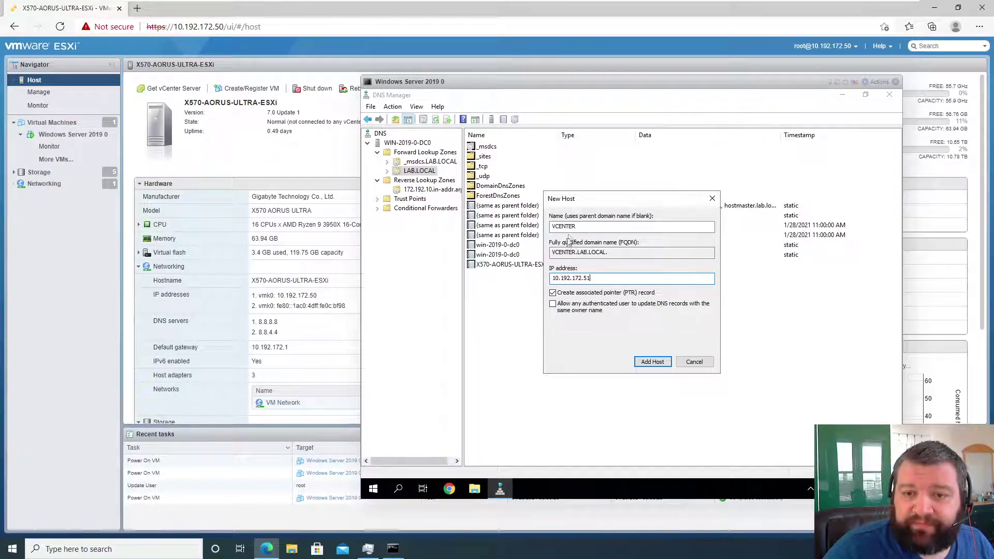
click(655, 361)
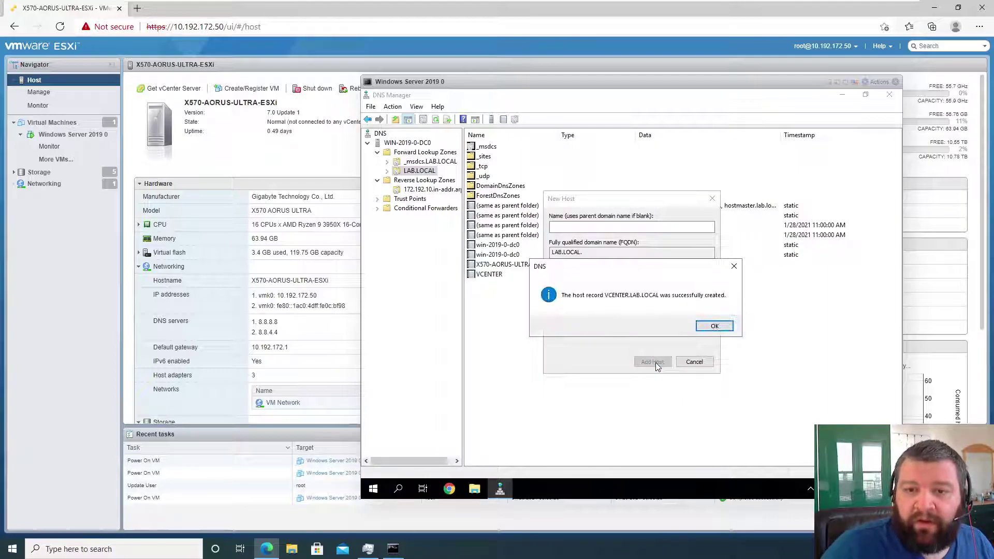
click(717, 327)
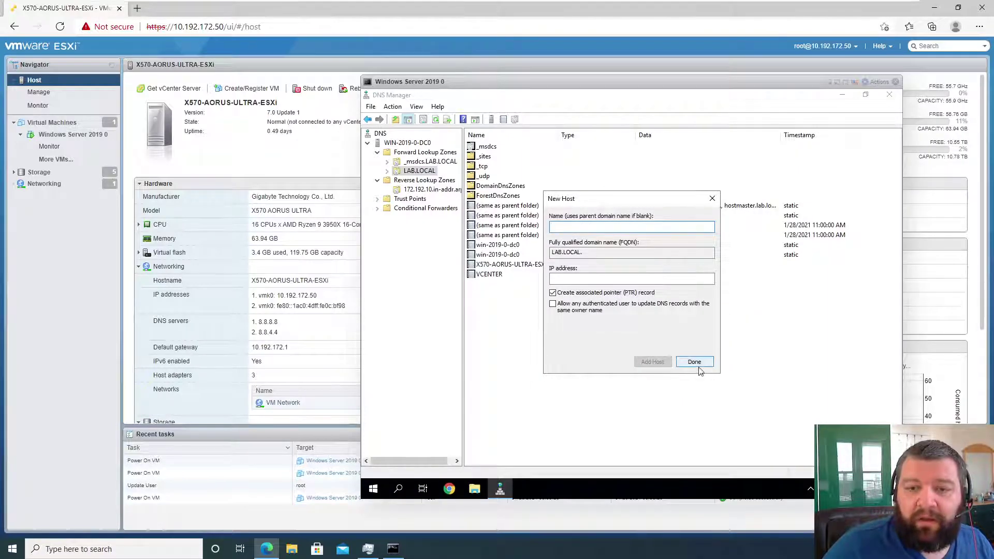
click(698, 364)
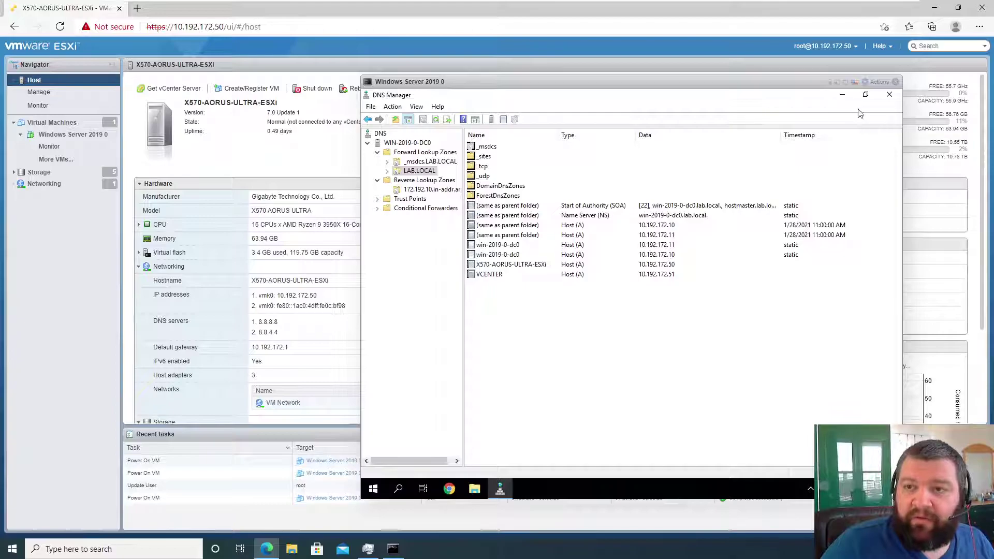
Step: Refresh the 172.192.10.in-addr.arpa reverse zone to check for the VCENTER pointer record
click(431, 189)
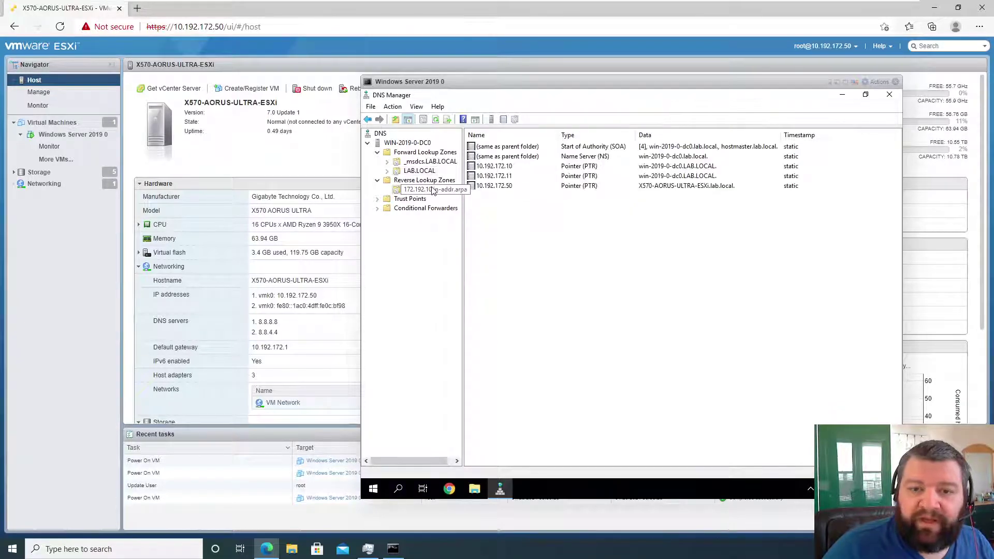
right_click(555, 215)
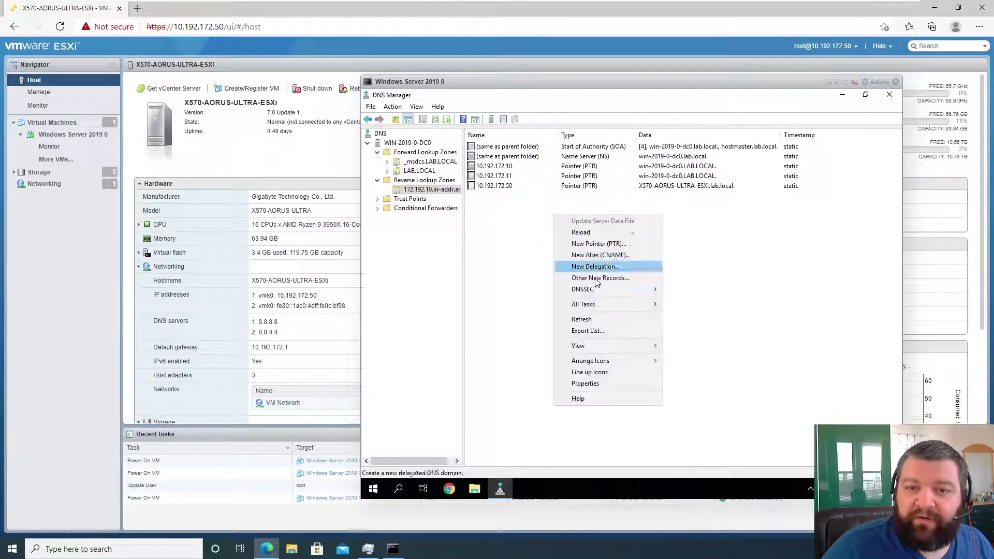
click(603, 320)
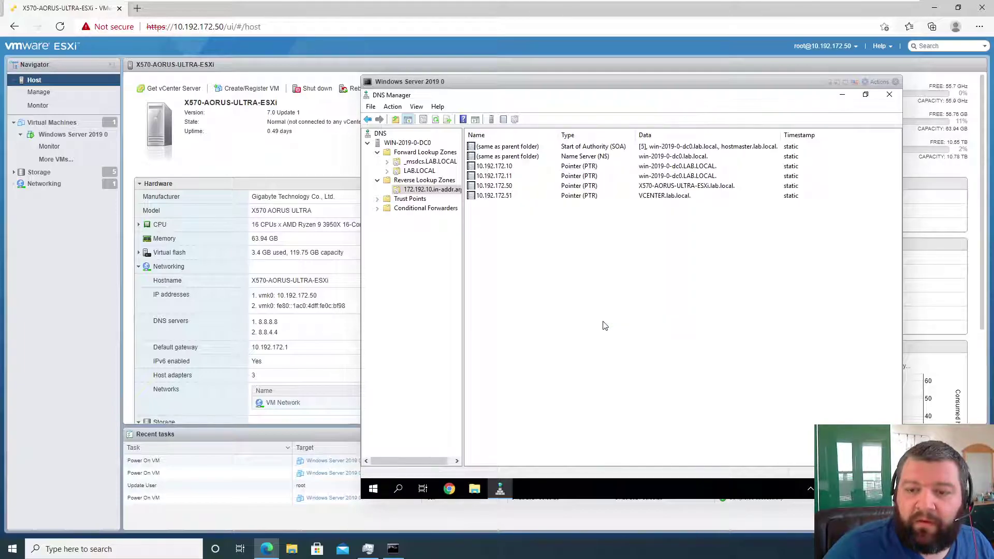
click(378, 109)
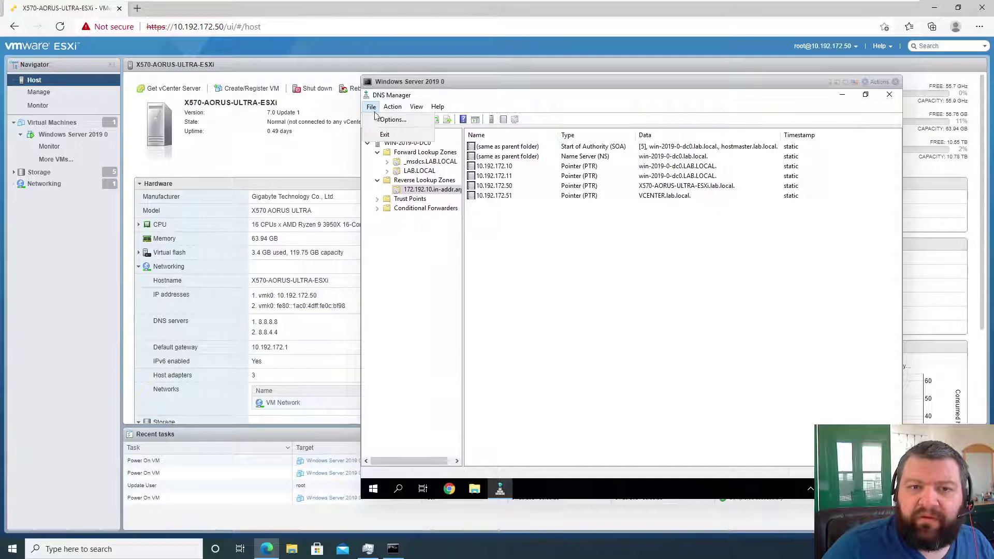
click(388, 119)
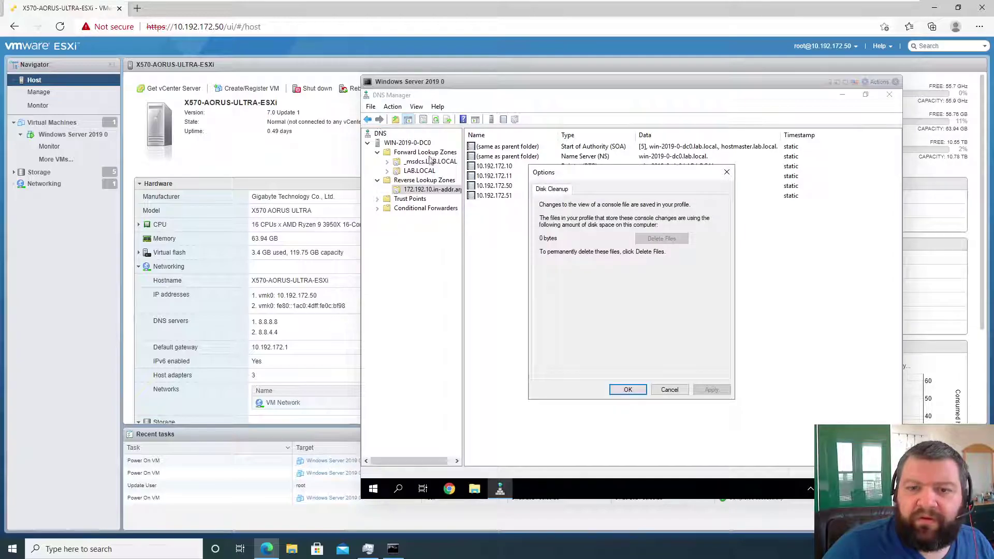
click(726, 173)
Step: Open the 172.192.10.in-addr.arpa zone's properties and examine its general, Start of Authority, name server, WINS-R, zone transfer and security settings
click(393, 107)
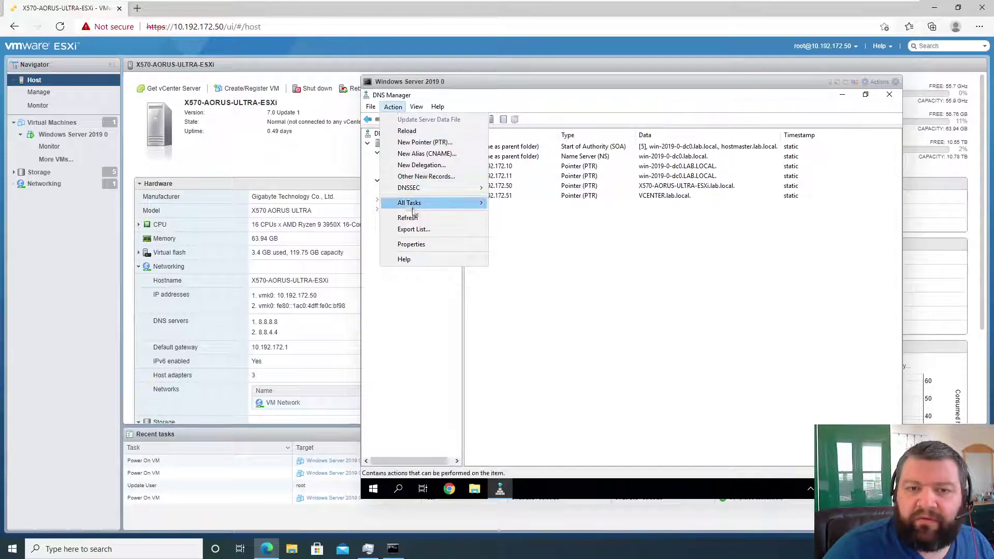
click(411, 243)
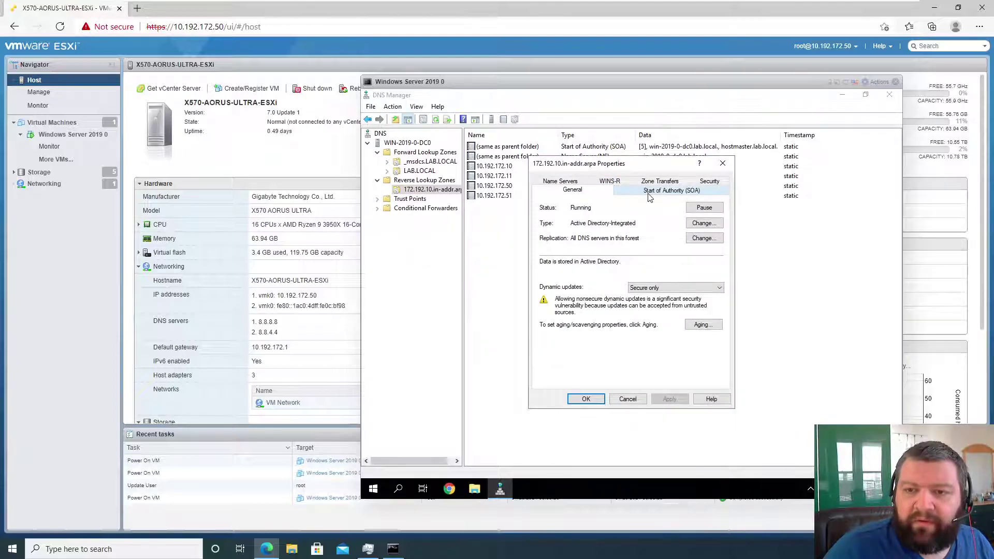
click(650, 196)
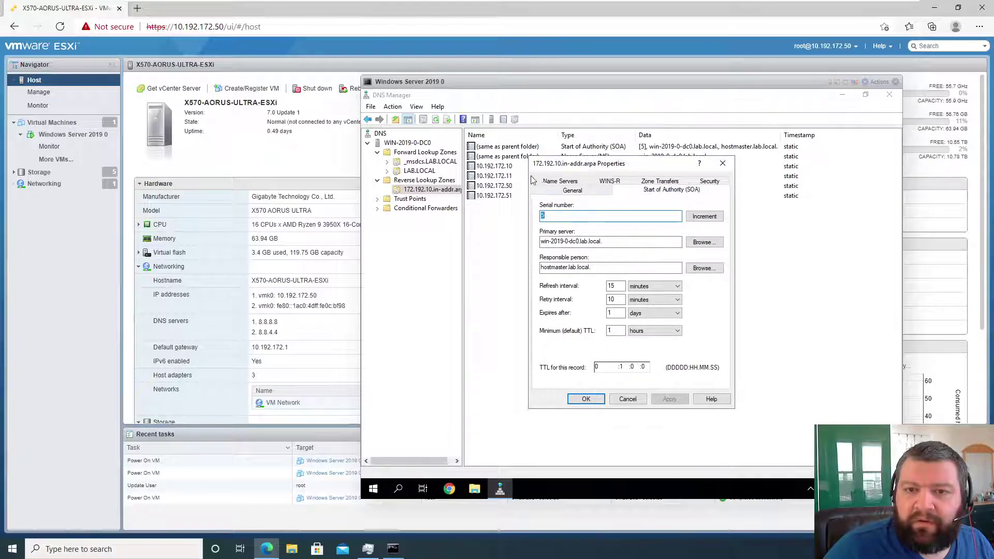
click(563, 184)
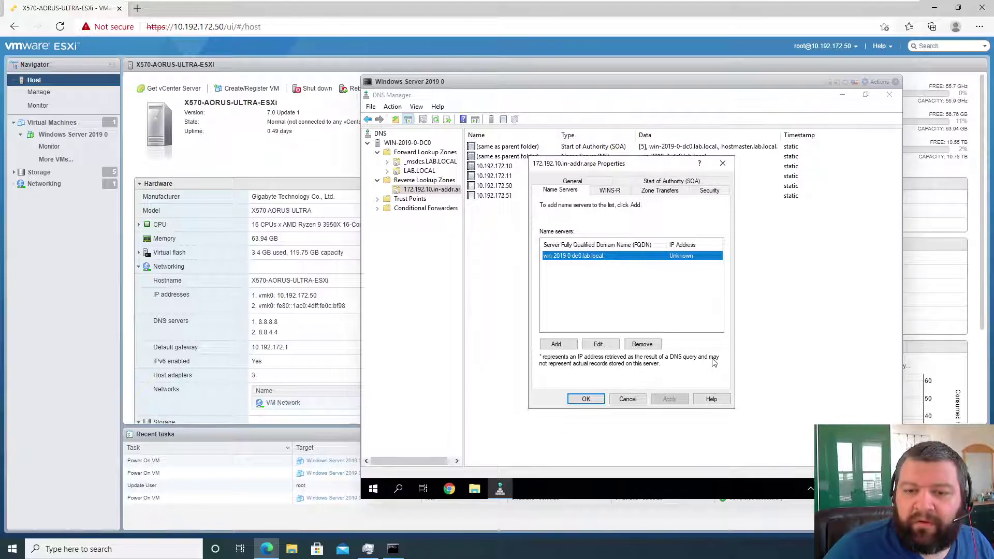
click(618, 194)
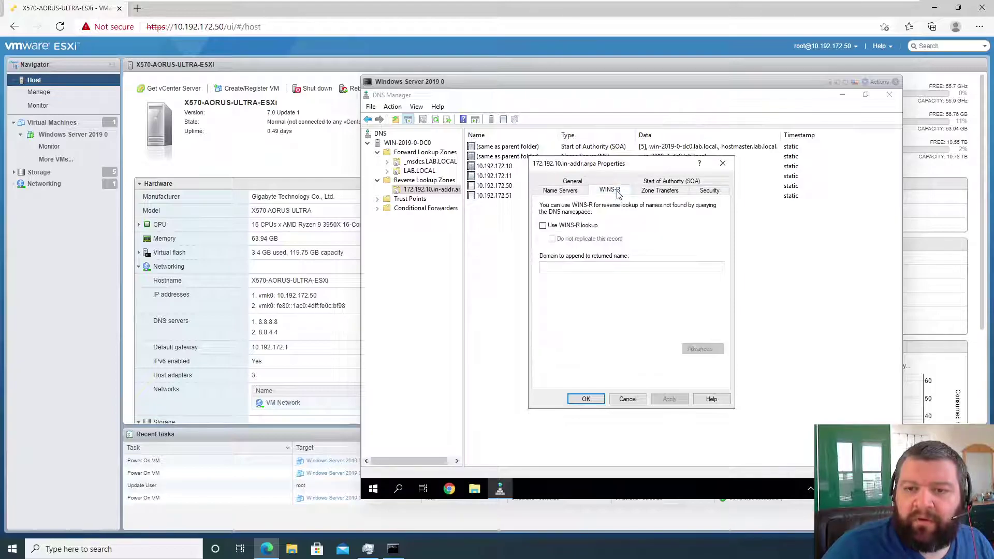
click(653, 195)
click(701, 197)
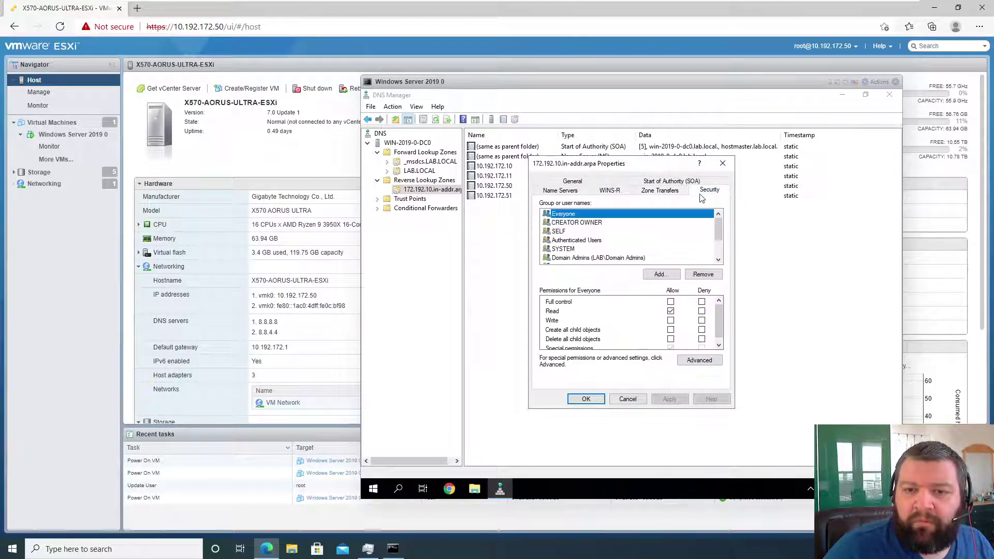
click(698, 183)
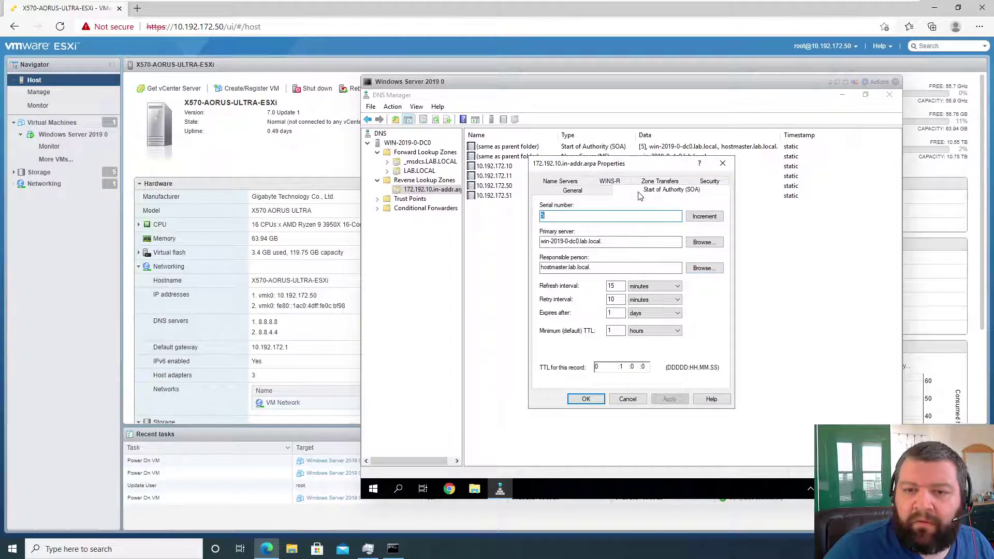
click(608, 193)
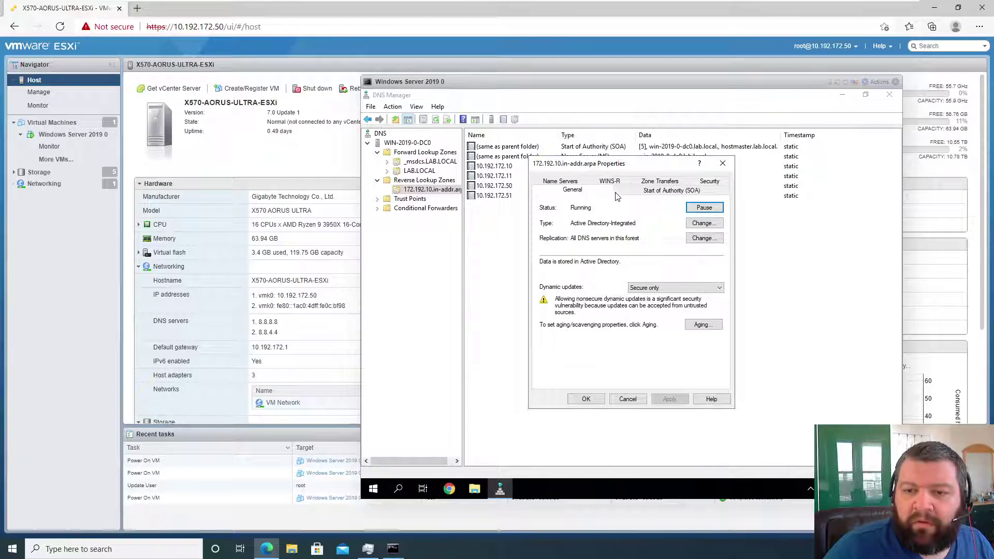
Step: Resolve the IP addresses for name server win-2019-0-dc0.lab.local in the reverse zone's properties, then apply the change and close the properties
click(550, 184)
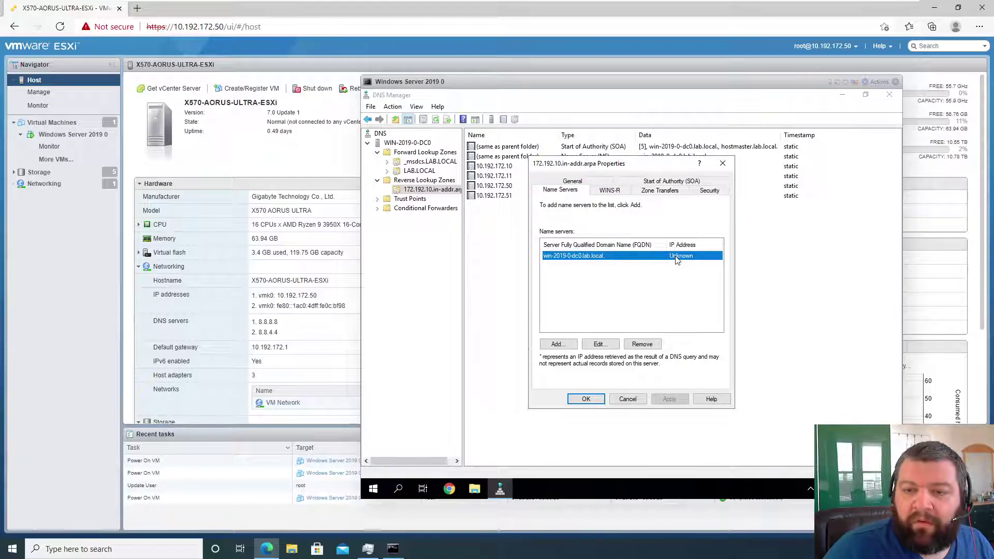
click(600, 344)
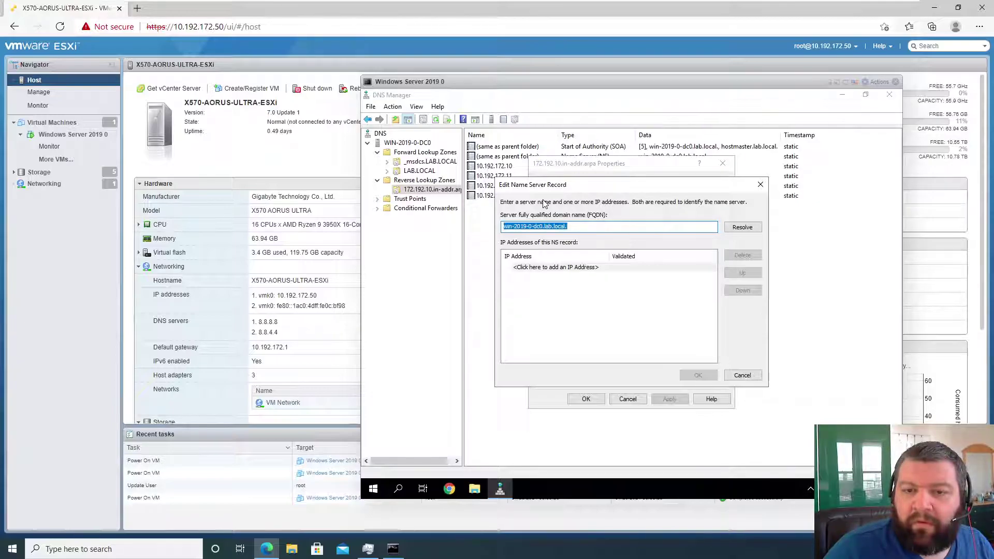
click(740, 231)
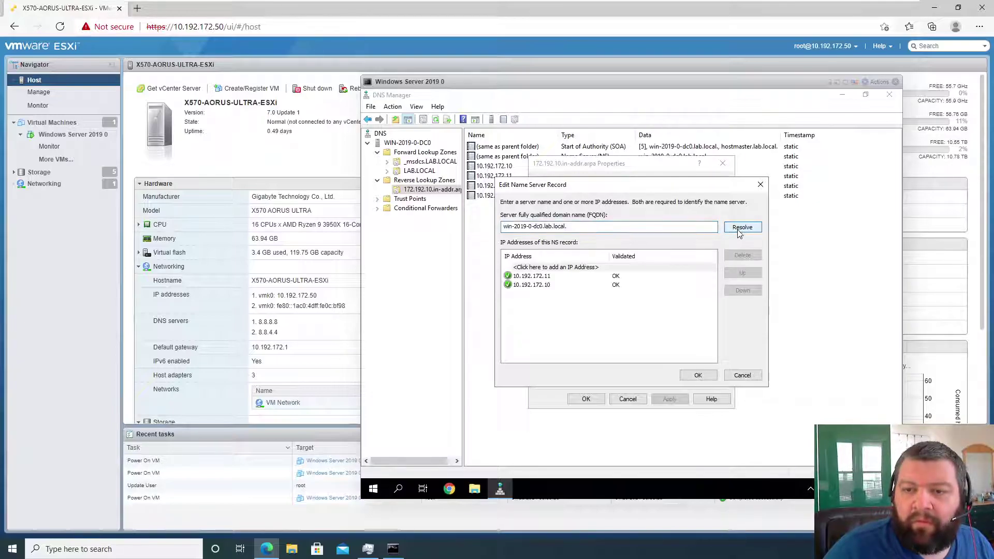
click(698, 376)
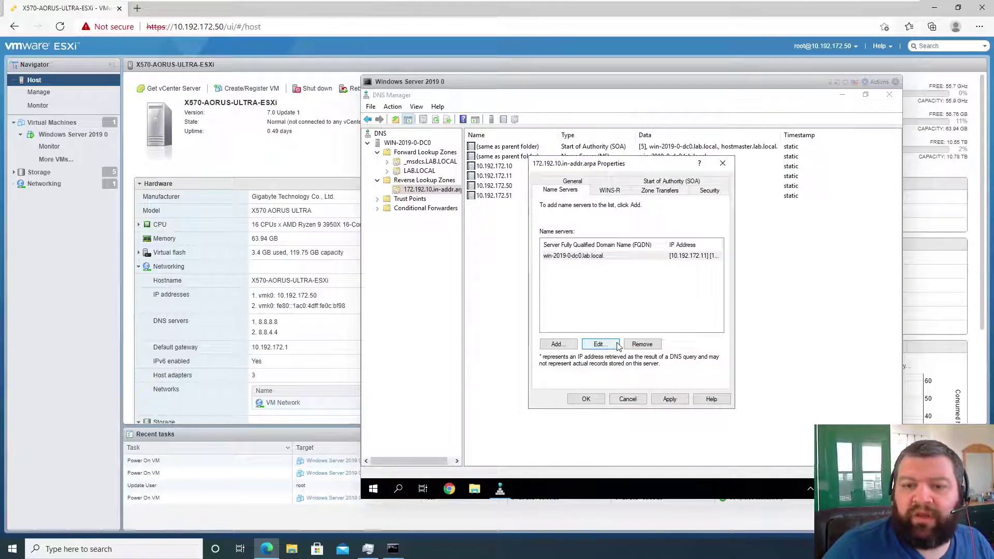
click(670, 400)
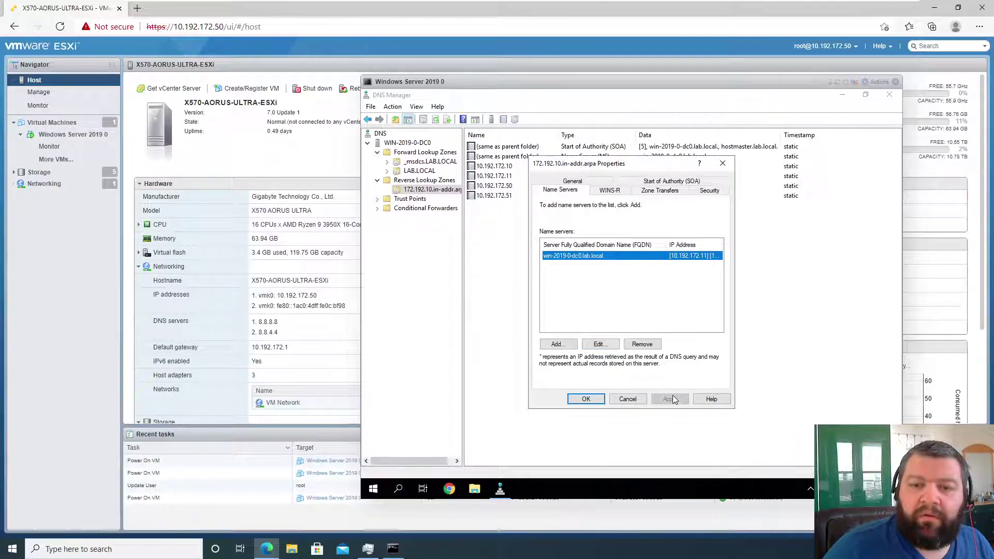
click(584, 399)
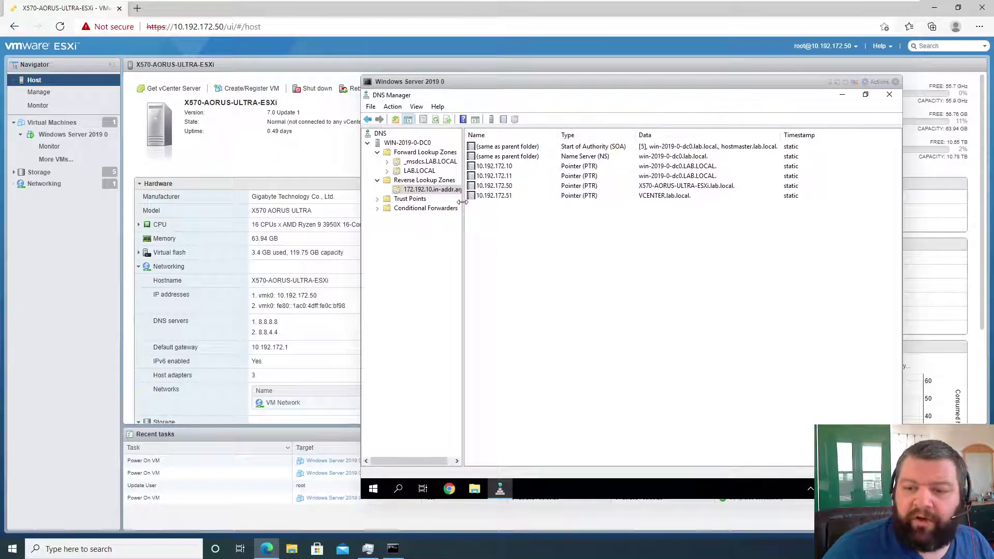
Step: Switch to Chrome on the server and try to open the ESXi host by its name, x570-aorus-ultra-esxi.lab.local
click(449, 489)
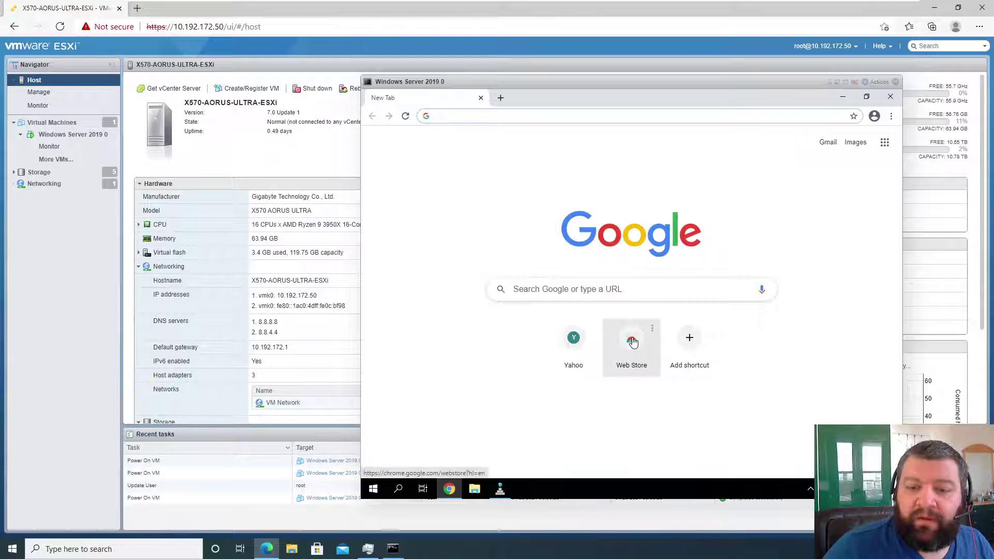
click(504, 115)
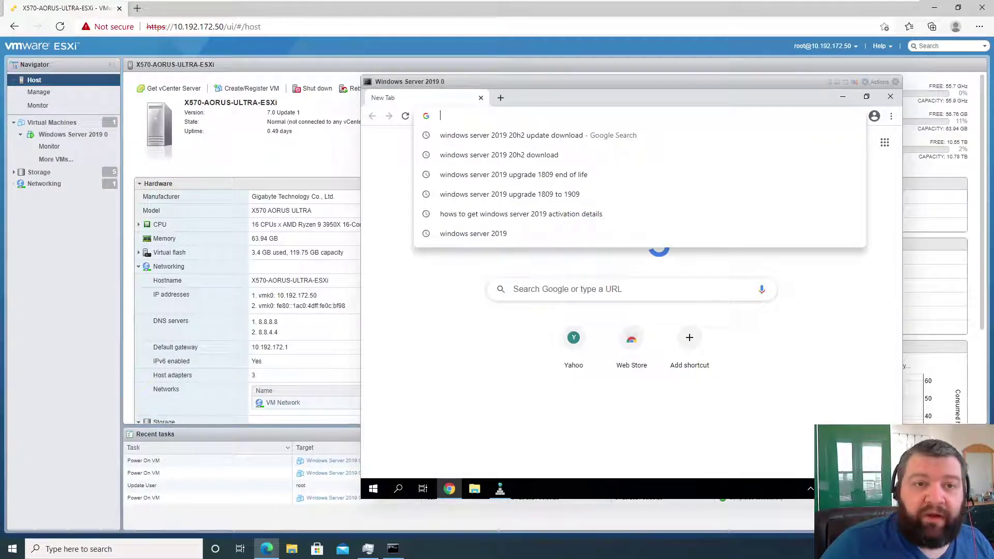
click(523, 334)
click(489, 116)
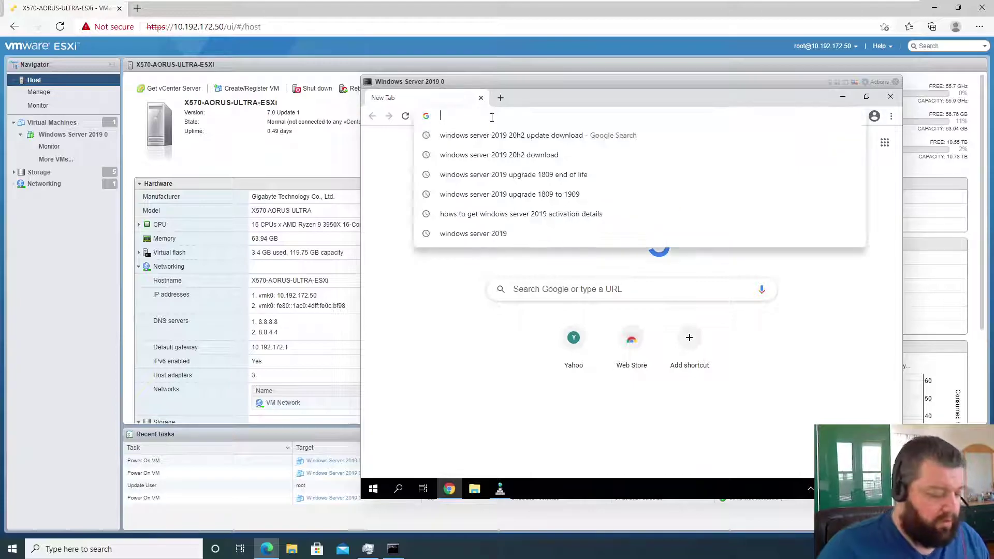
text(x5)
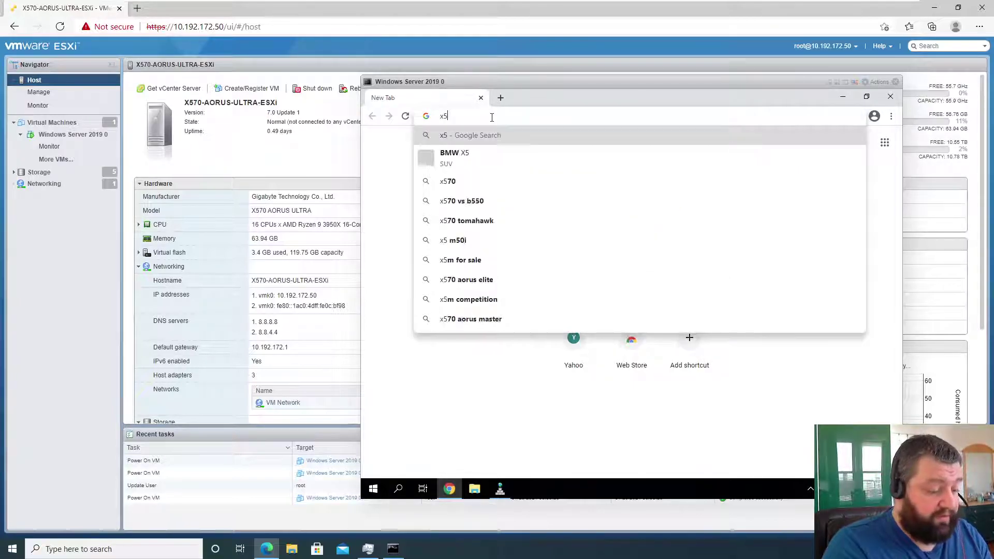
text(70-)
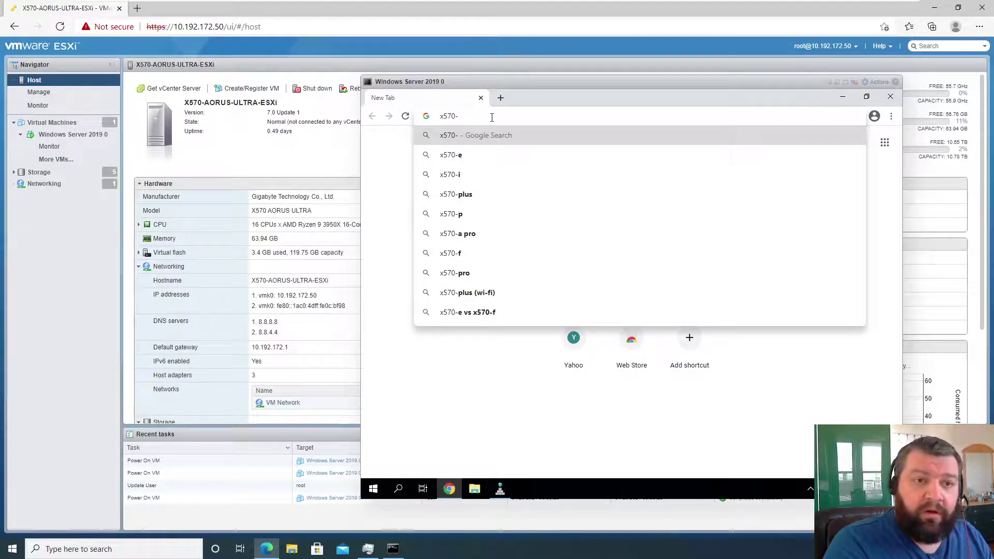
text(aorus-)
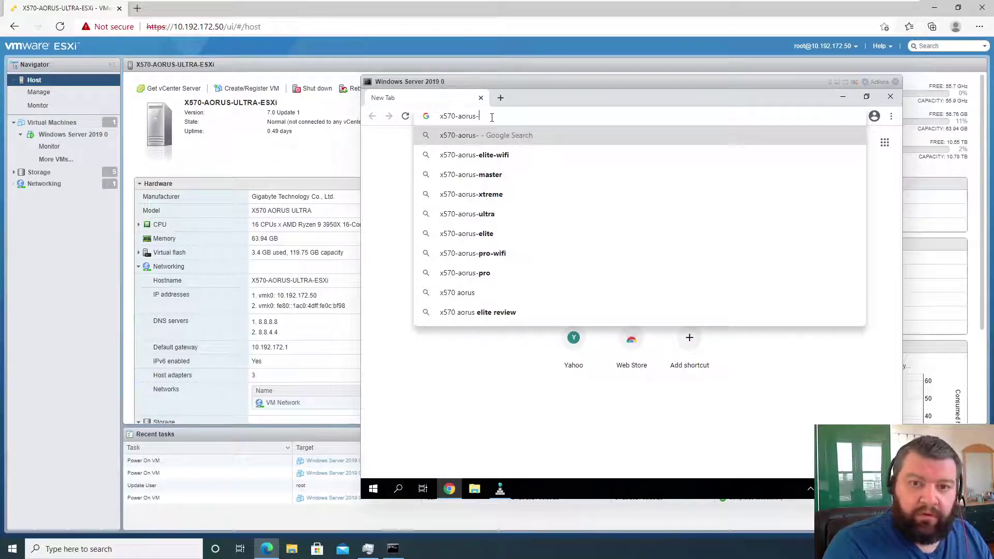
text(ultra)
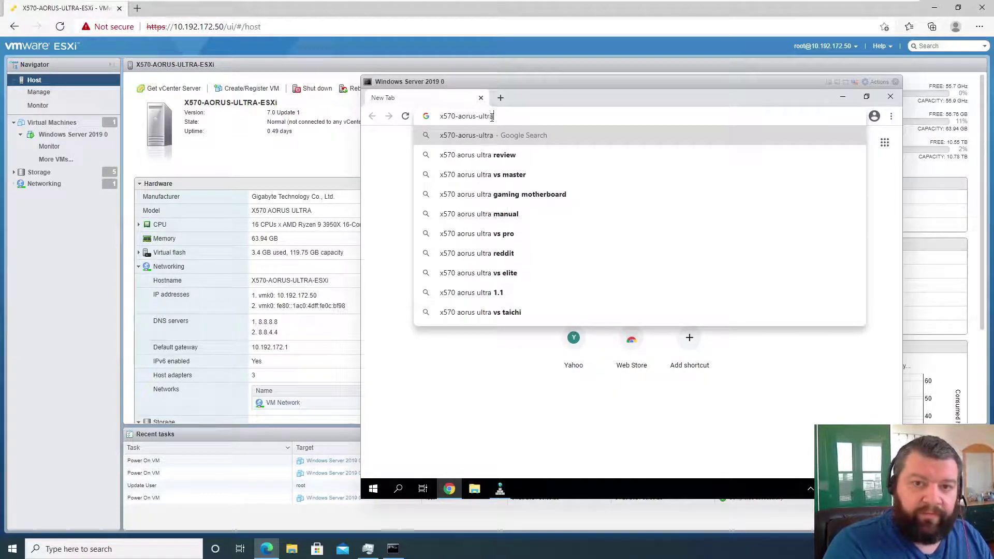
text(-)
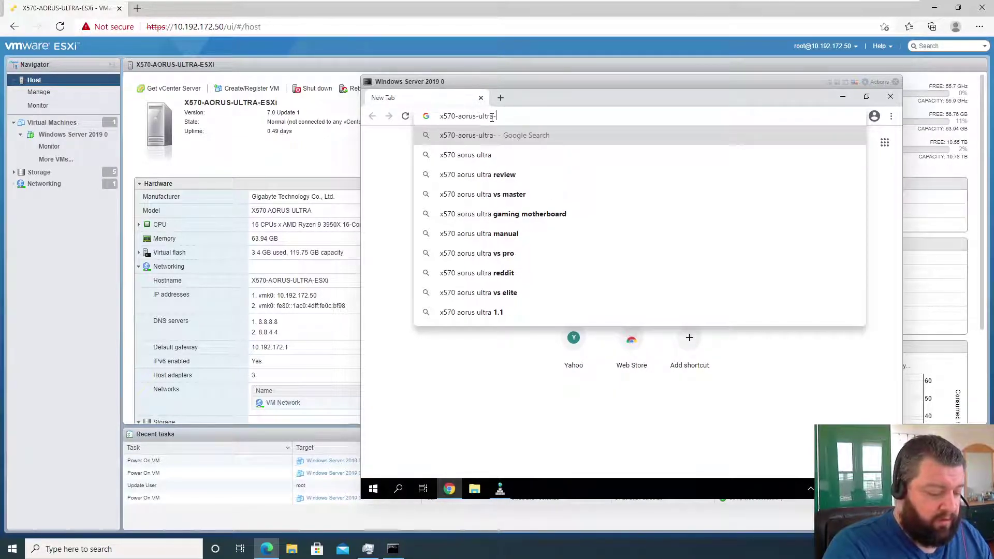
text(esxi.la)
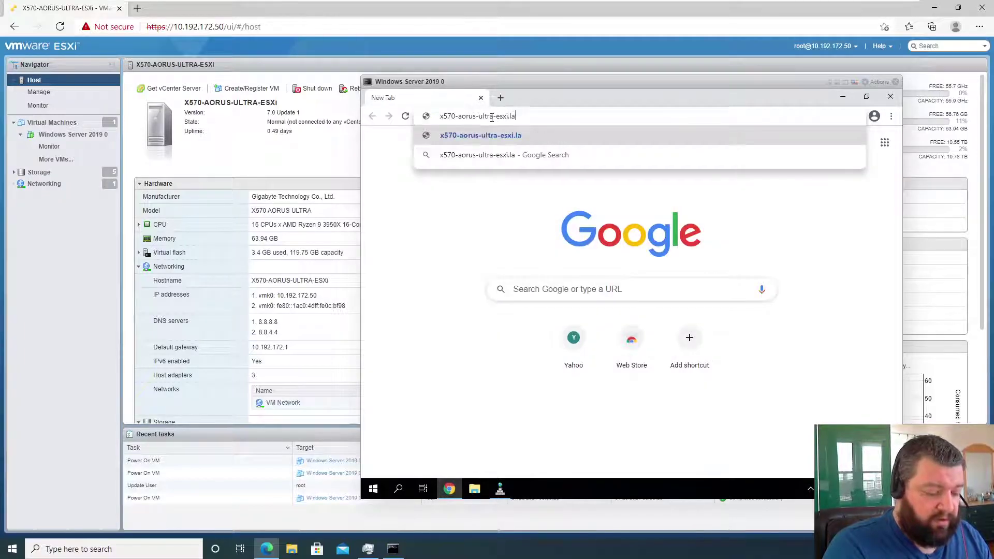
text(b.local)
key(Return)
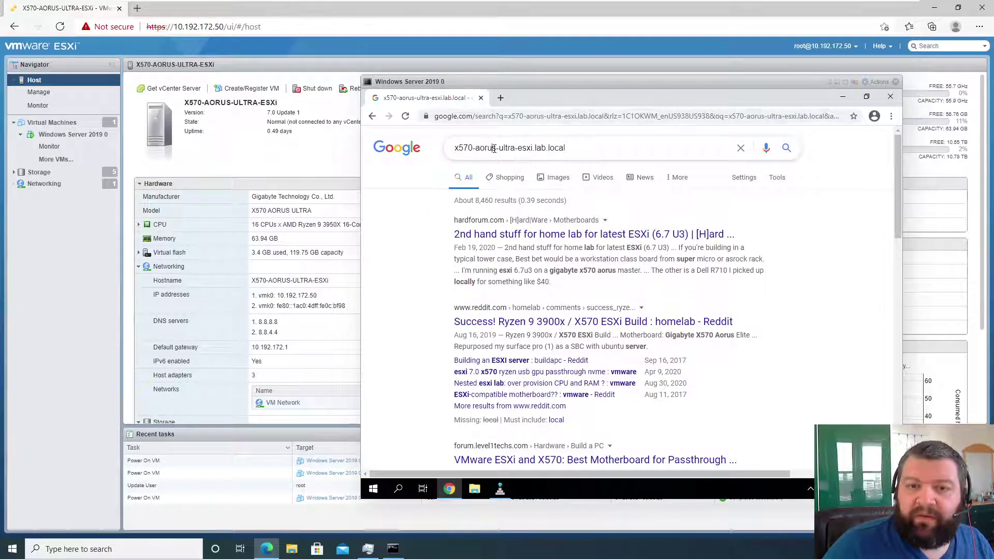
Step: Copy the host name from the Google search field, retry it as the browser address, and close Chrome
triple_click(494, 148)
right_click(510, 148)
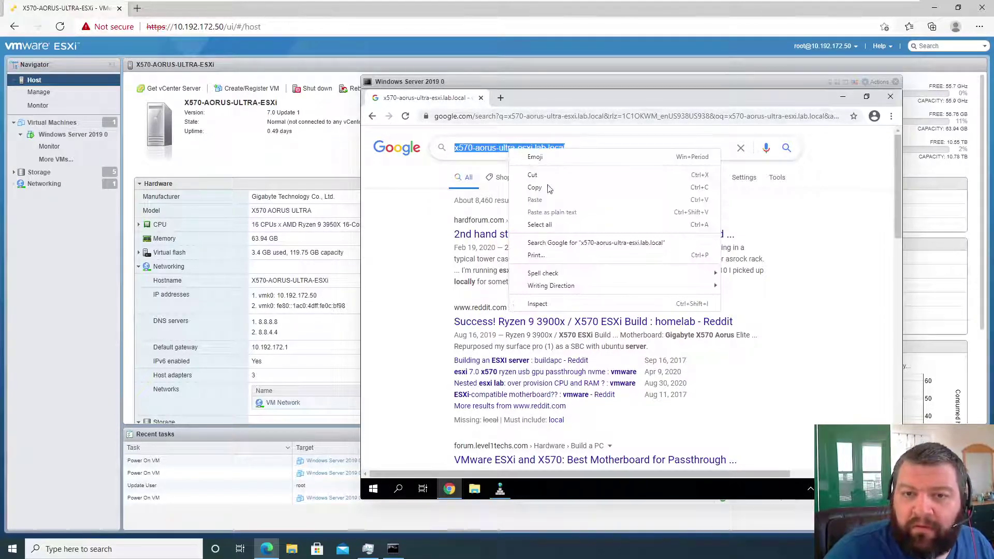
click(531, 184)
click(495, 114)
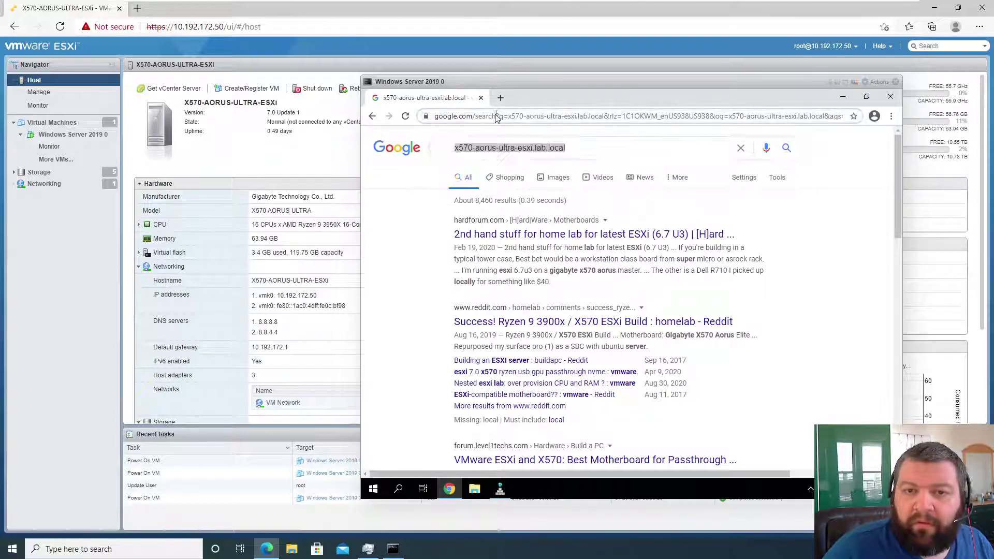
right_click(494, 114)
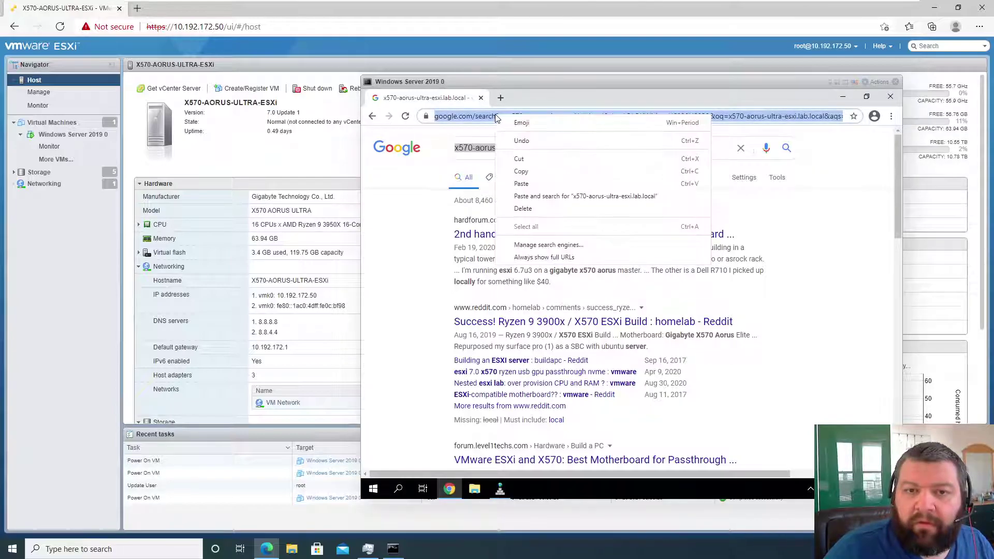
click(563, 188)
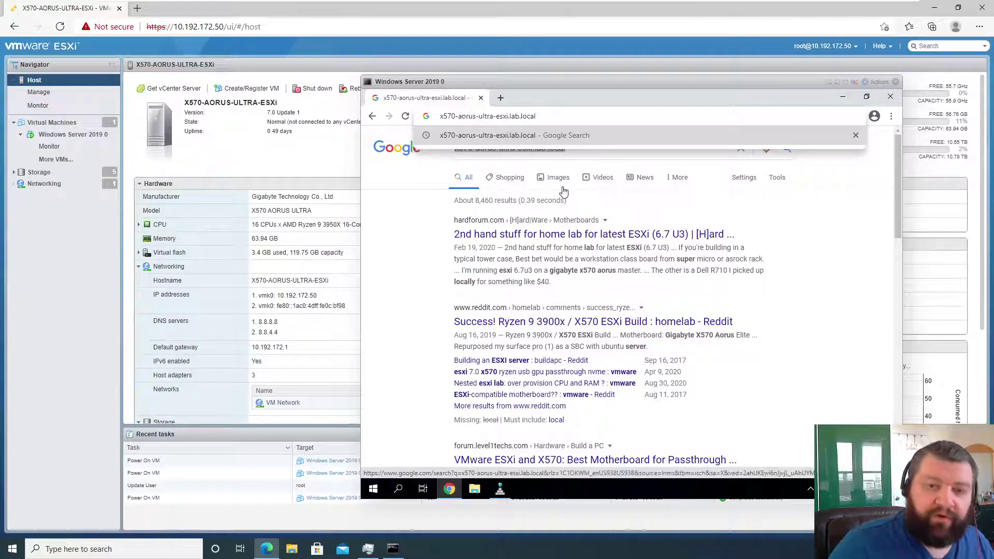
key(Return)
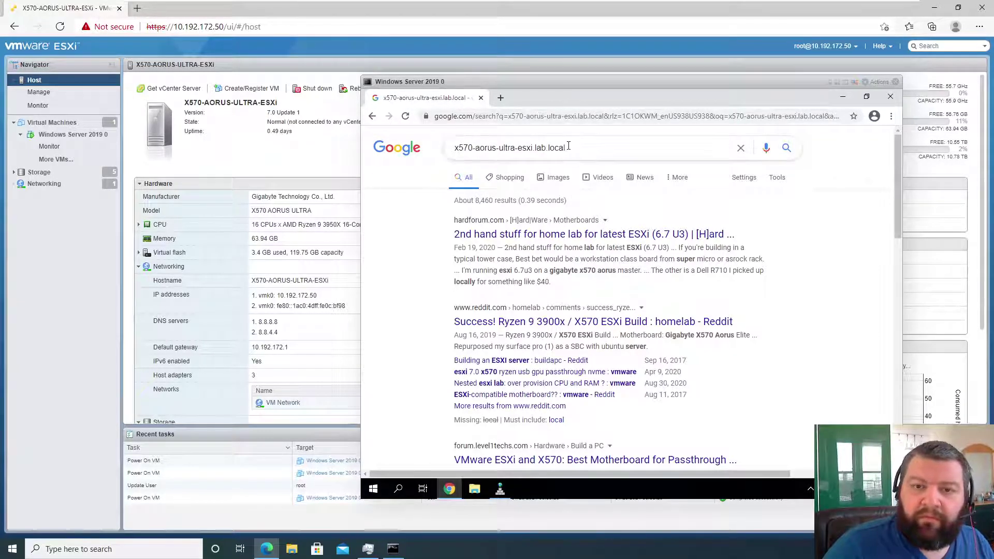
click(890, 96)
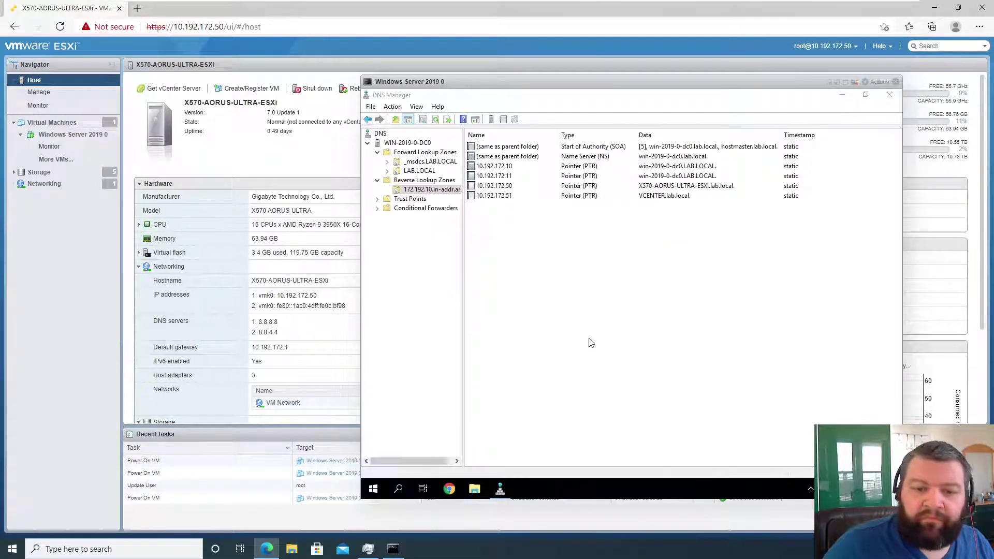
Step: Find cmd in the server's Windows search and open Command Prompt
click(398, 489)
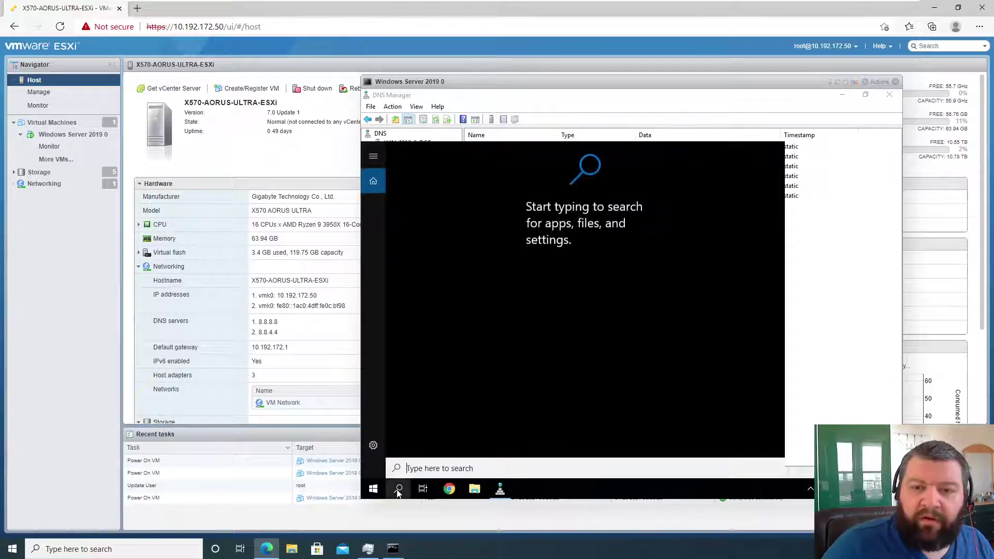
click(398, 489)
click(399, 489)
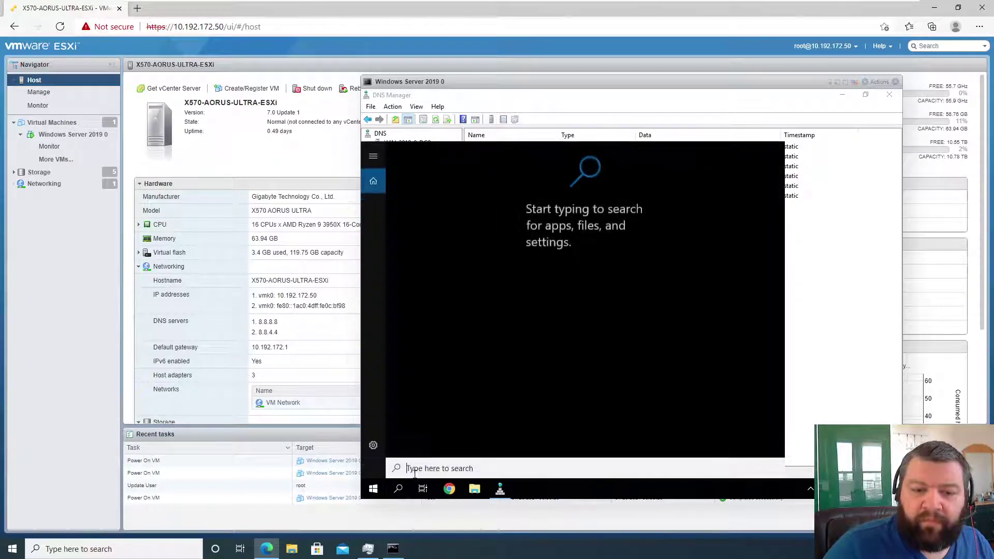
text(cmd)
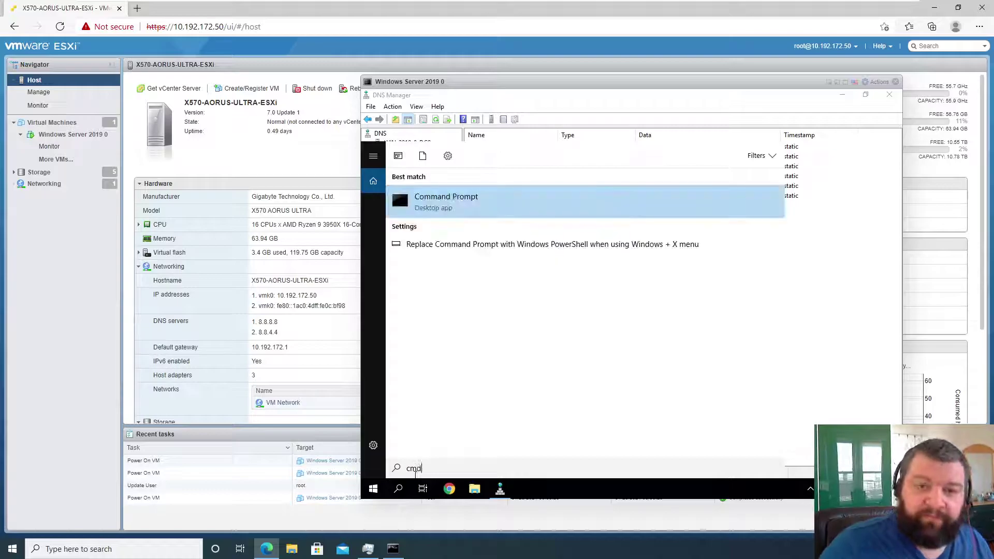
click(506, 201)
Step: Ping x570-aorus-ultra-esxi.lab.local to test name resolution, and stop the ping after a few replies
click(546, 263)
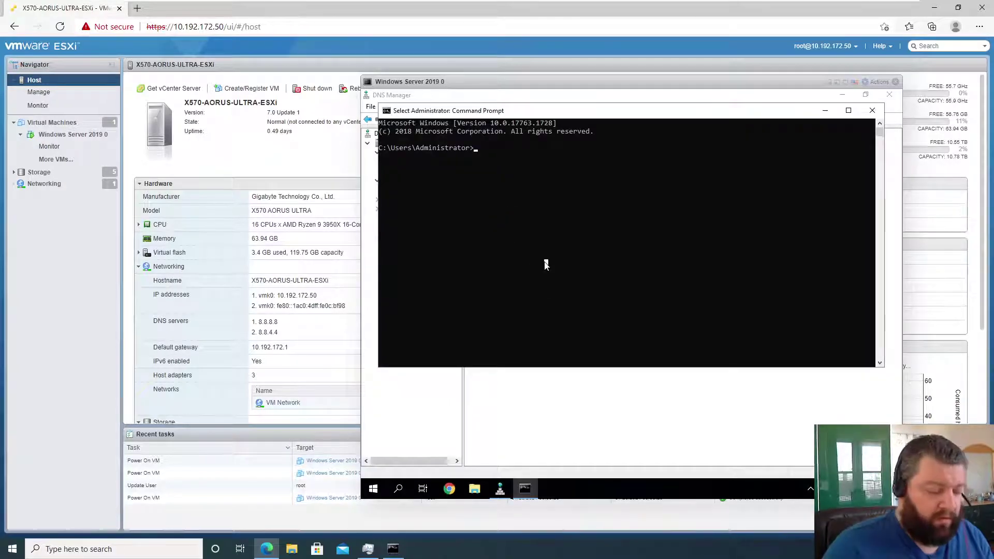
text(ping)
key(ctrl+v)
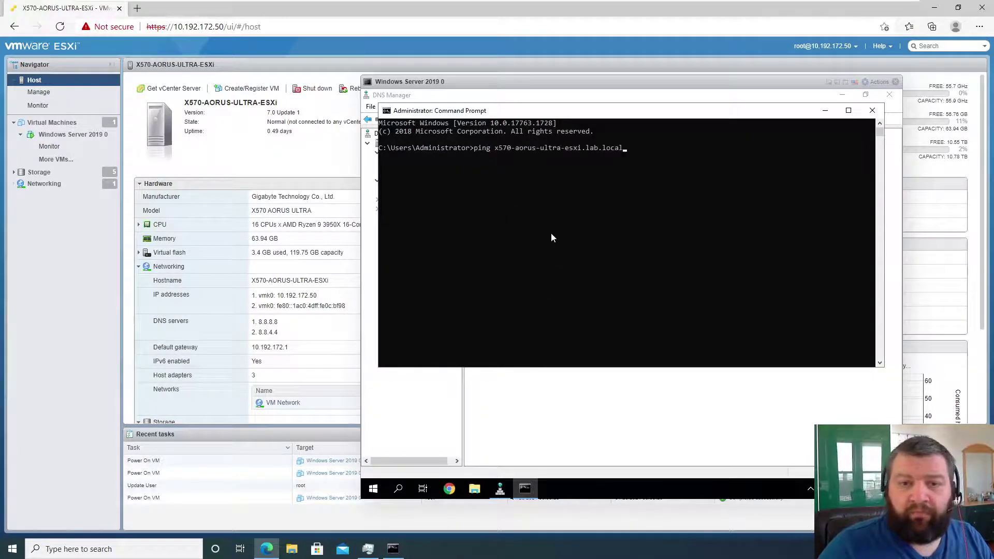
key(Return)
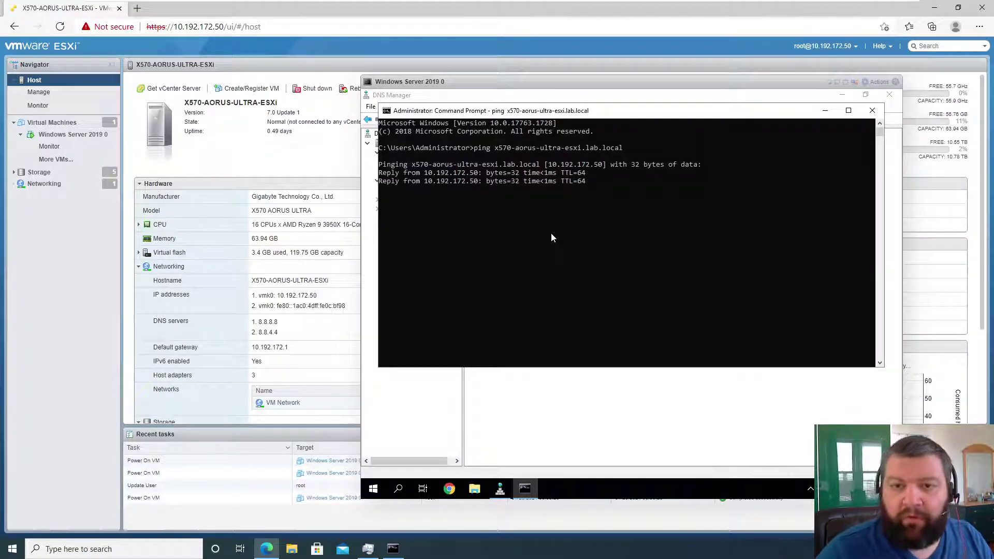
key(ctrl+c)
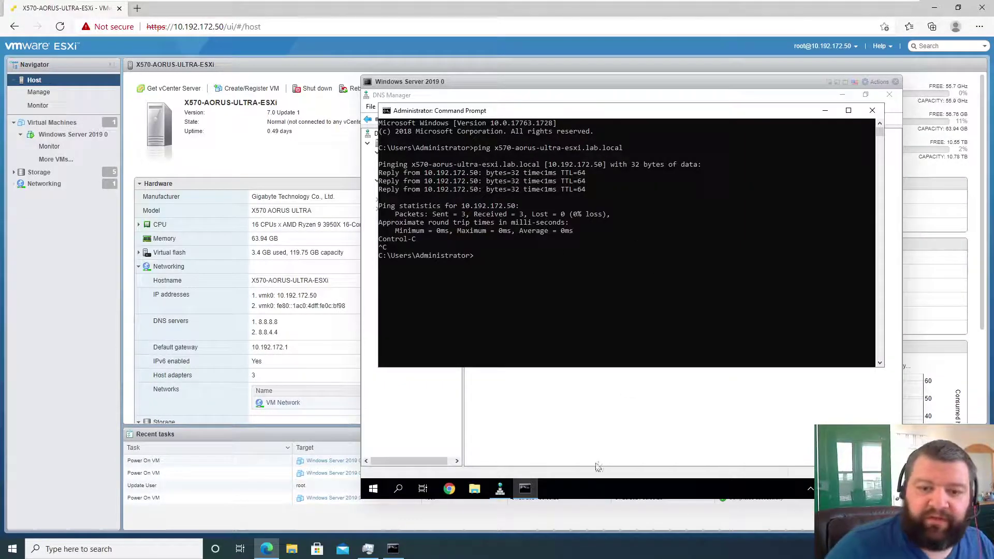
click(583, 433)
click(450, 489)
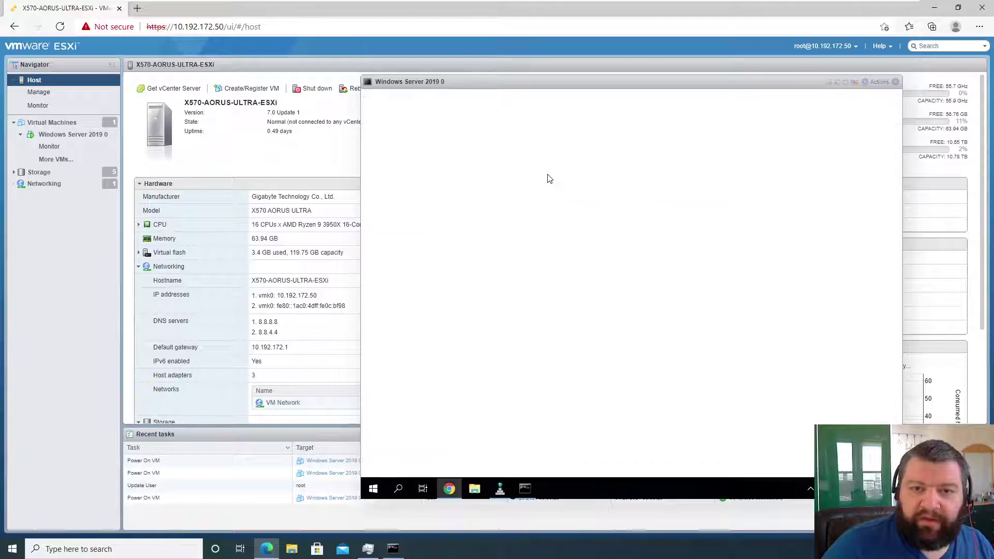
click(500, 99)
click(555, 115)
right_click(554, 115)
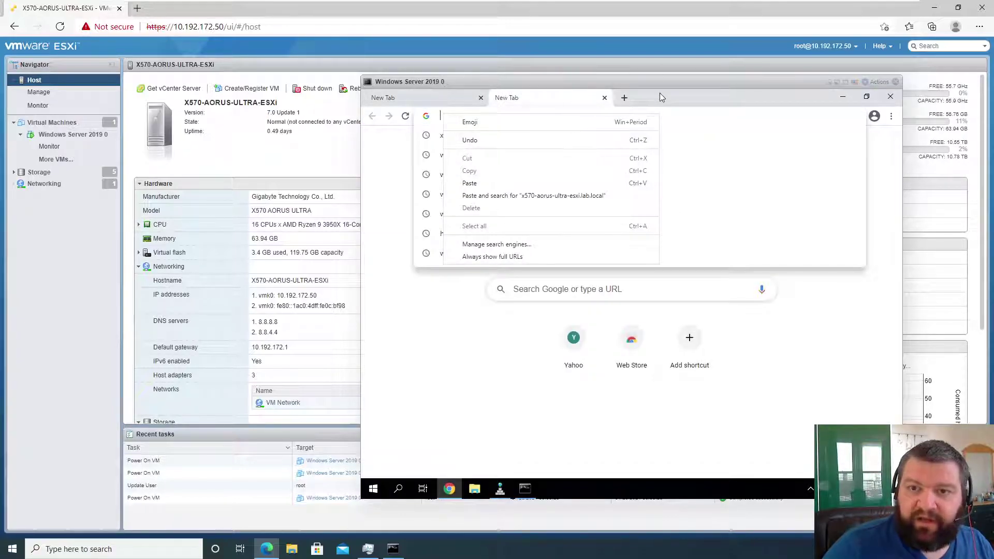
key(Escape)
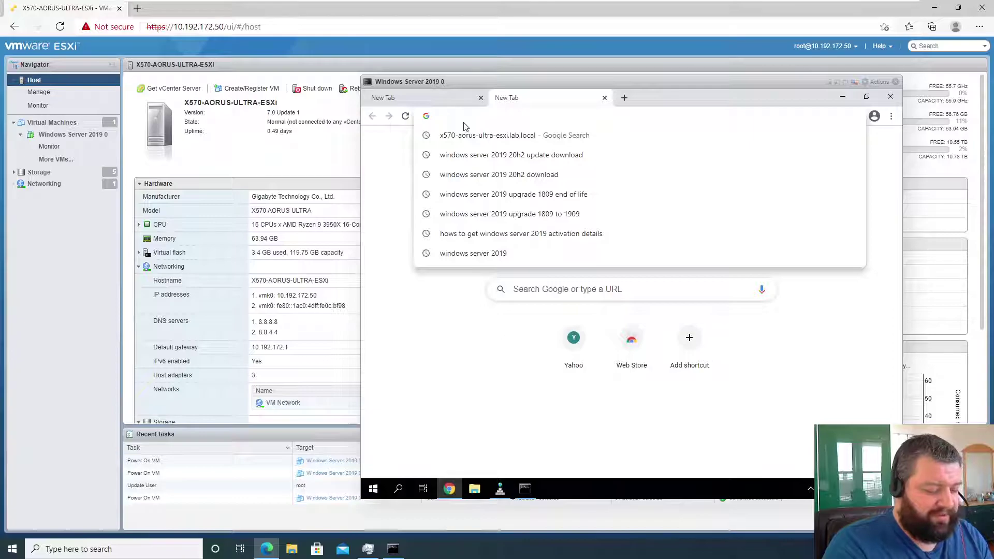
text(https)
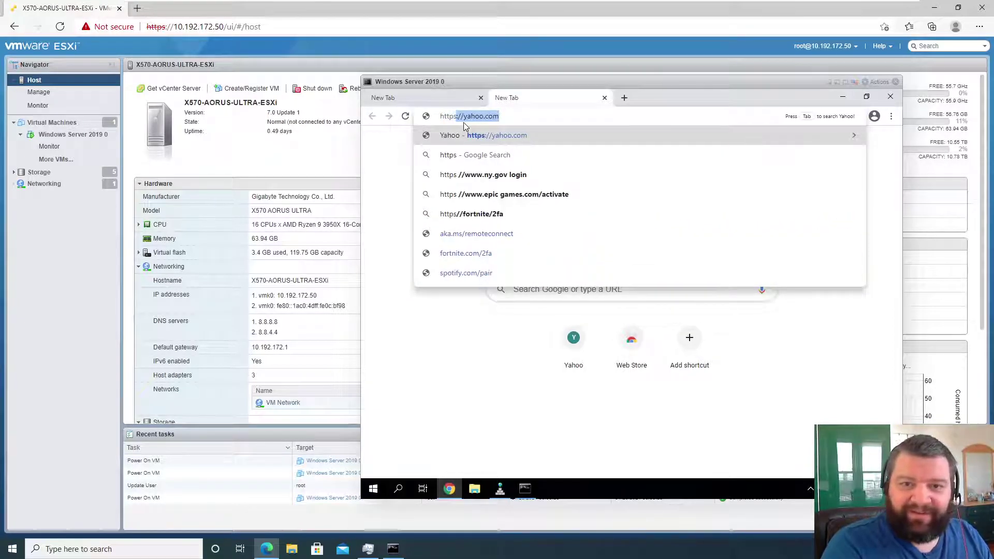
text(://)
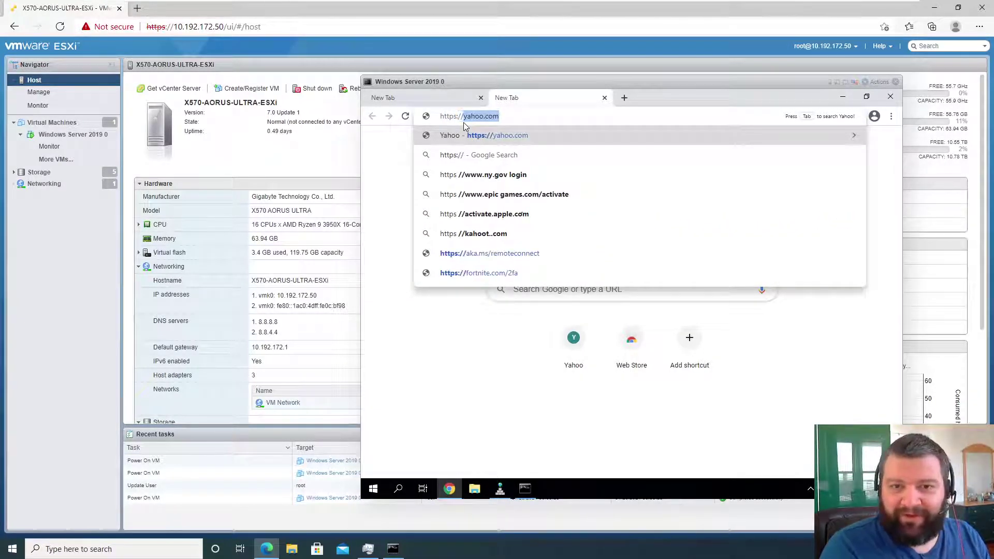
key(ctrl+v)
key(Return)
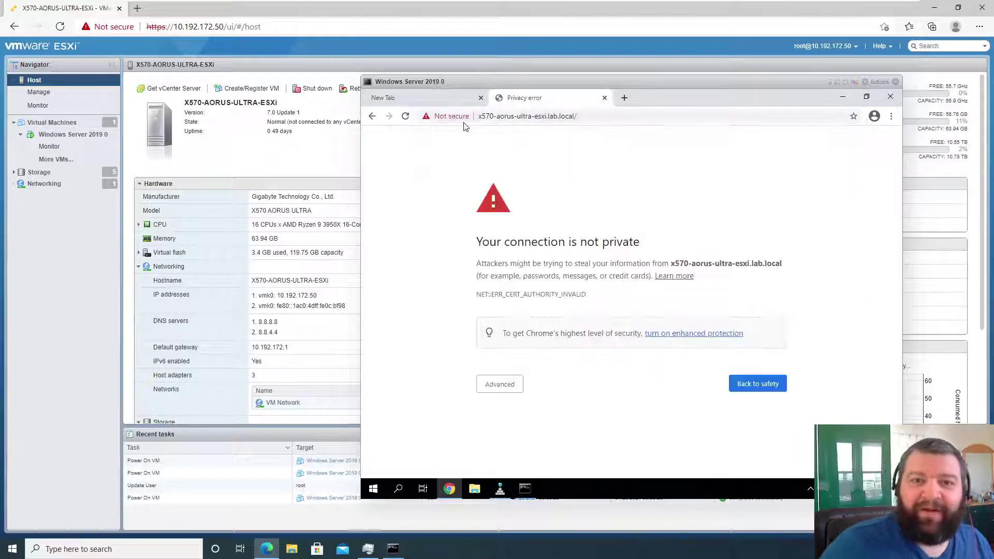
Step: Proceed past the certificate warning to the ESXi login page, and close Chrome
click(511, 386)
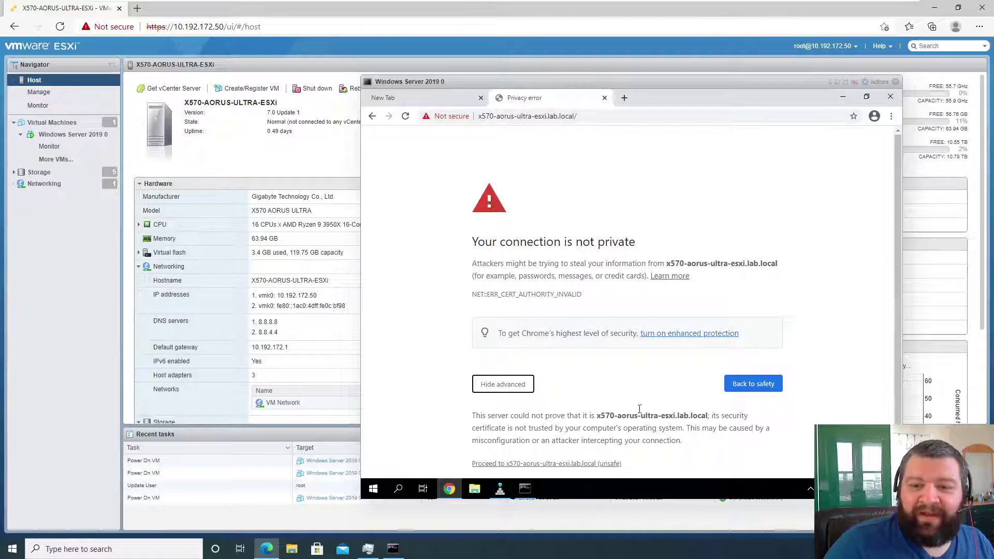
scroll(611, 424, down, 1)
click(574, 446)
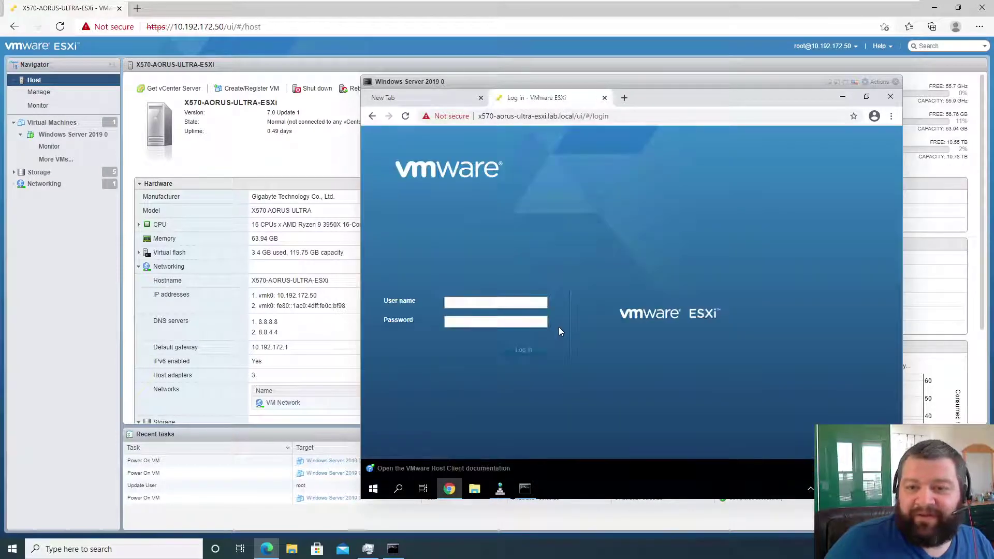
click(890, 96)
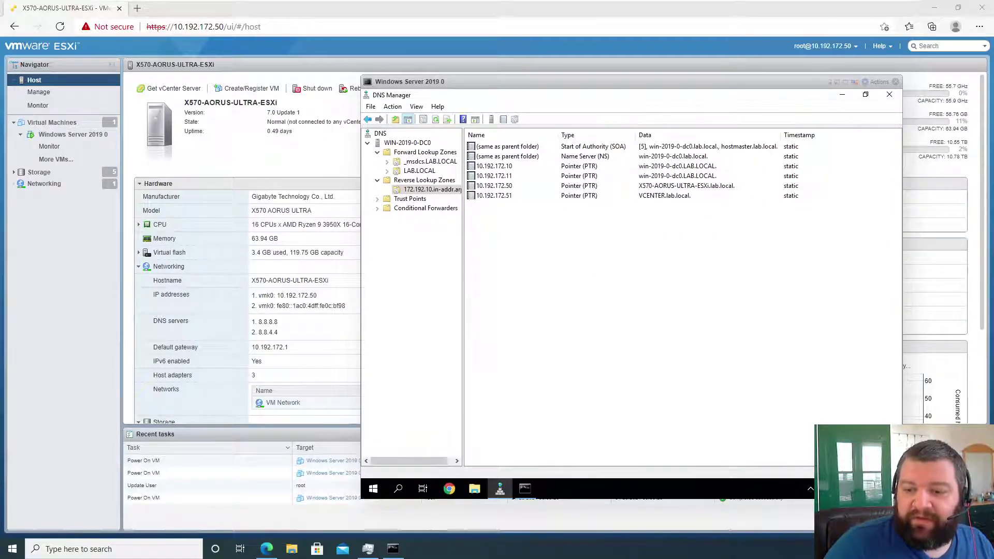
Step: Switch to the local Windows PC, find Control Panel with the search, and open its Network and Sharing Center
click(913, 533)
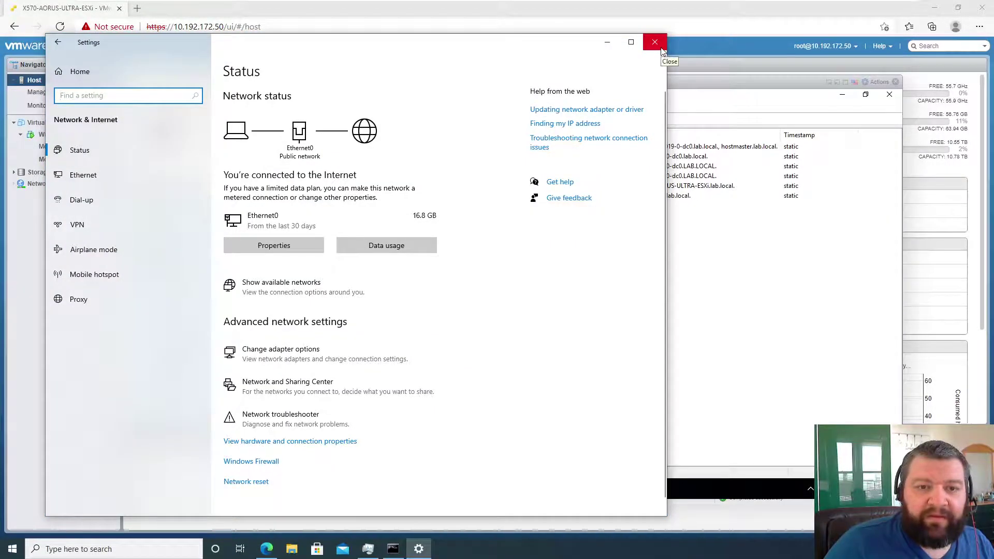
click(662, 49)
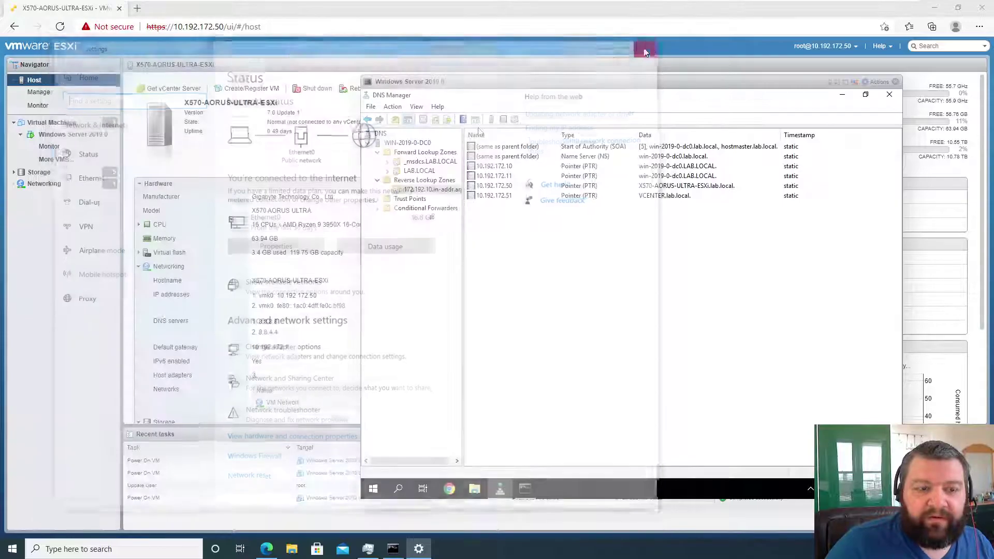
click(137, 553)
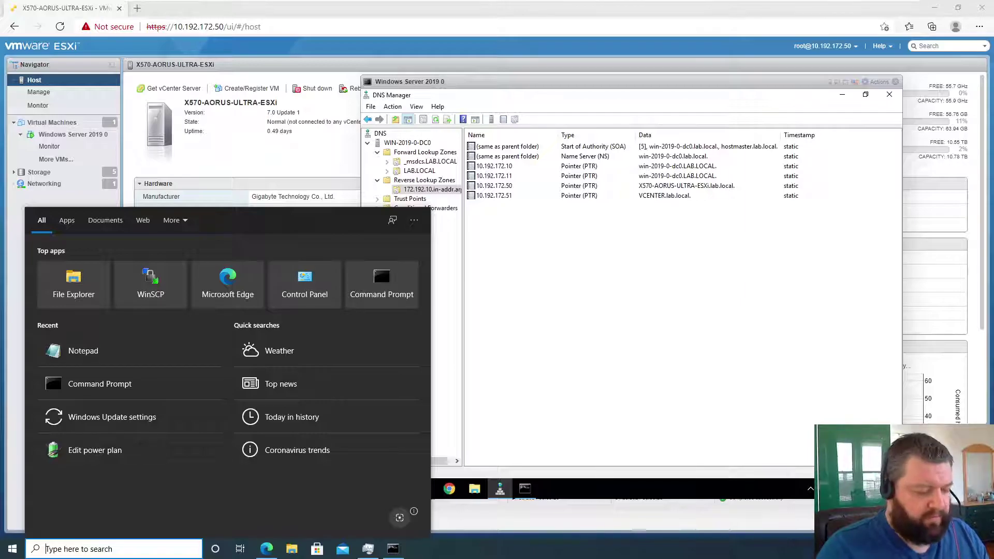
text(con)
click(101, 268)
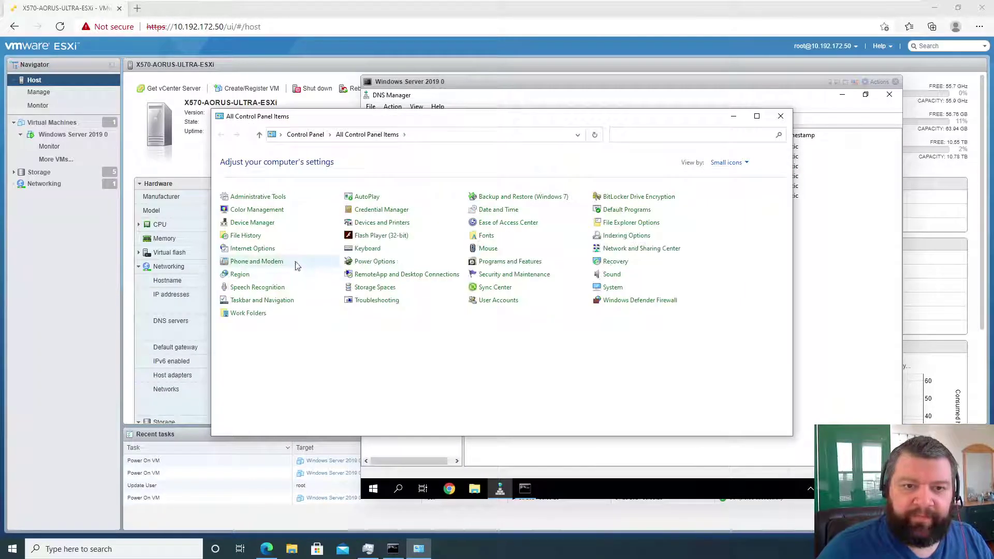
click(620, 253)
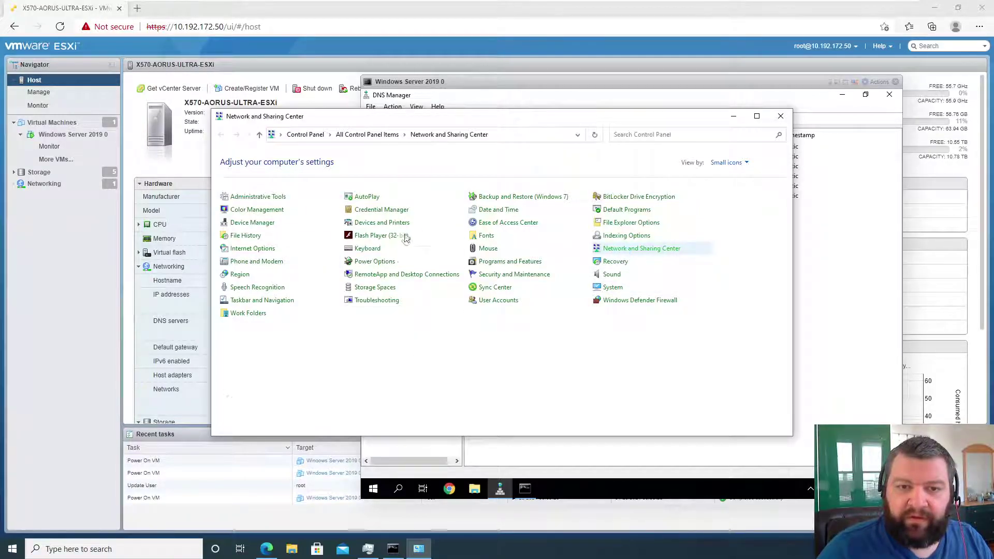
Step: Open the Internet Protocol Version 4 (TCP/IPv4) properties of the local PC's Ethernet0 connection
click(544, 199)
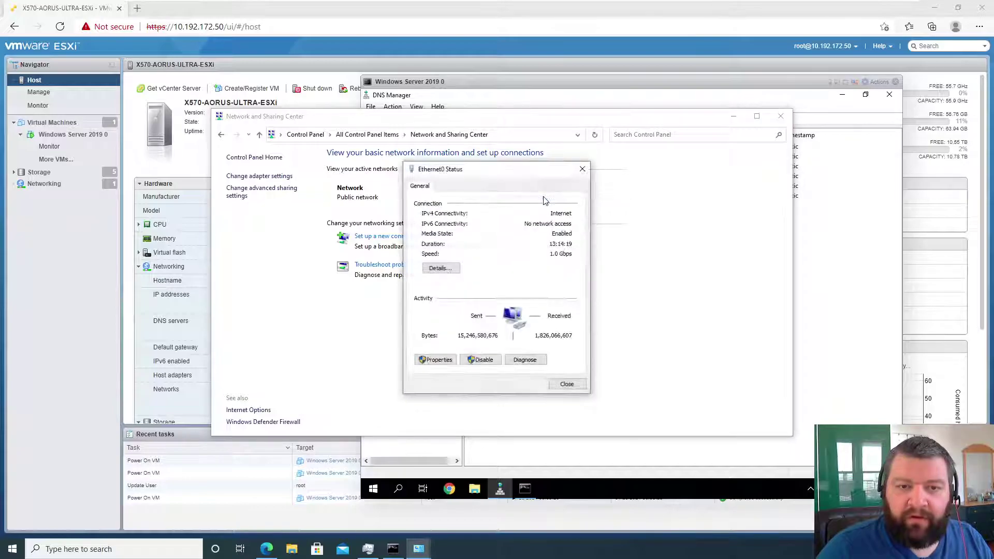
click(436, 359)
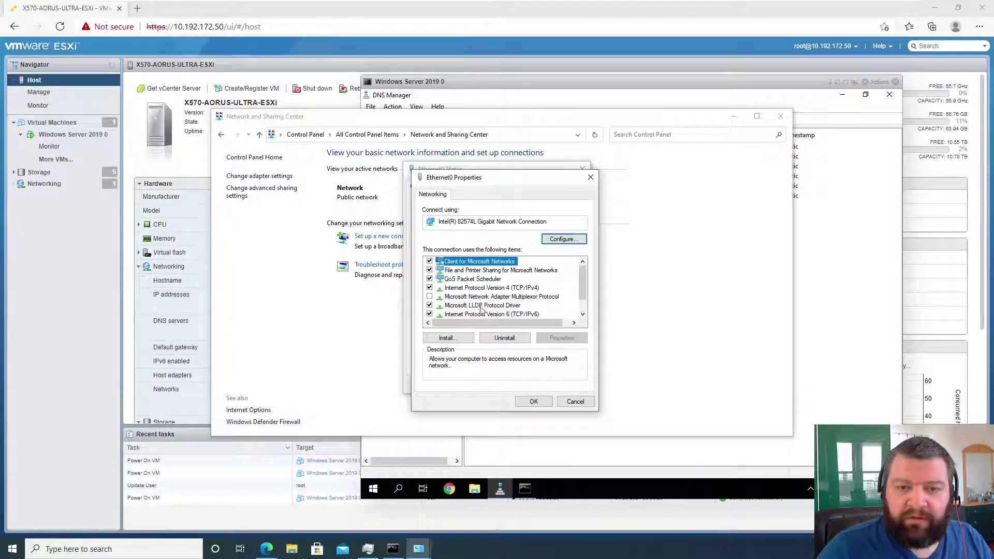
double_click(494, 289)
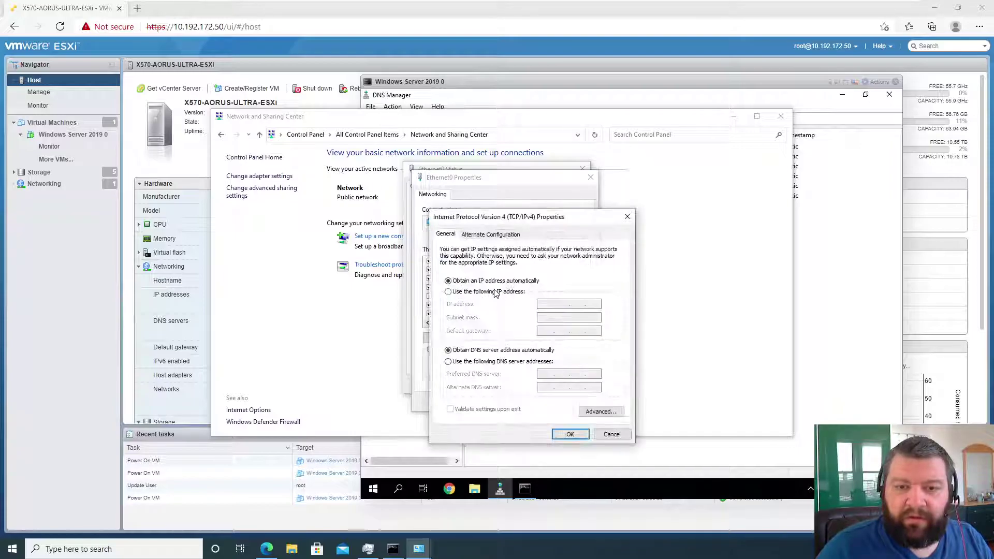
Step: Set Ethernet0's preferred DNS server to 10.192.172.10 and the alternate to 10.192.172.11, apply the settings, and close the network windows
click(448, 362)
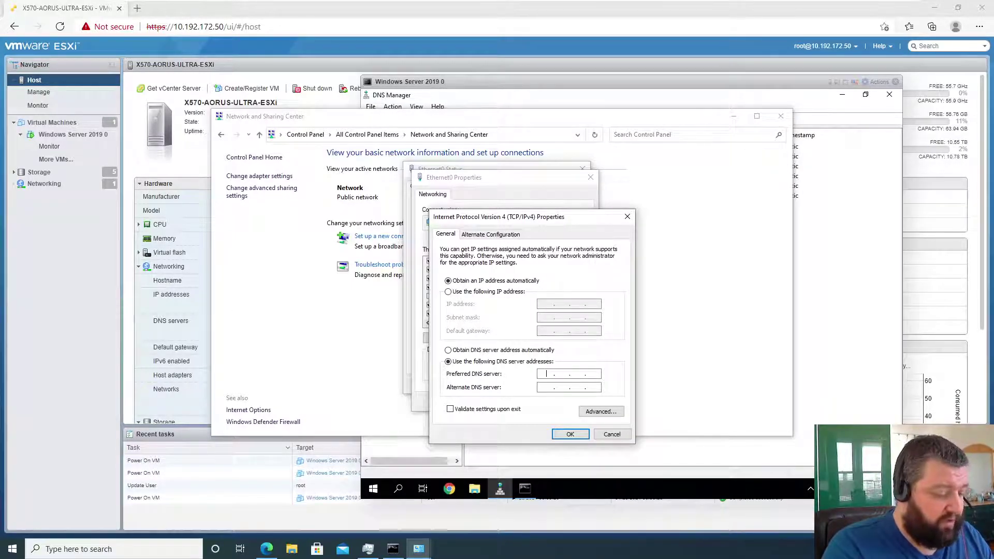
text(10 . 192 . )
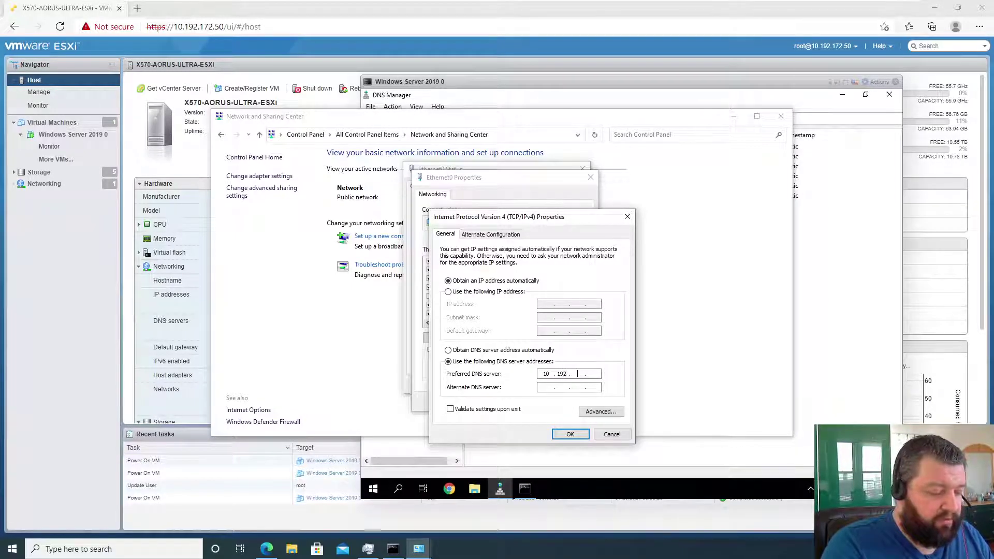
text(172 . )
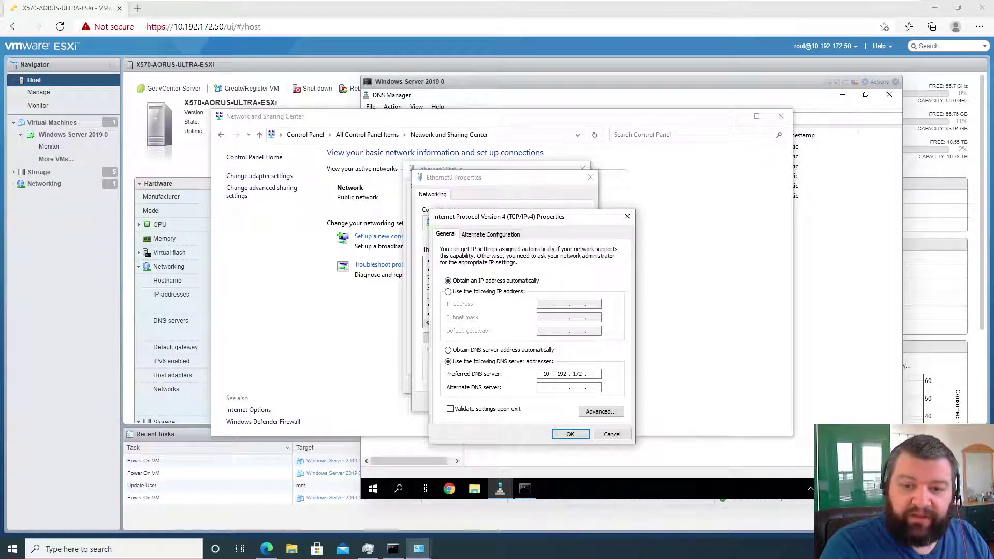
text(10)
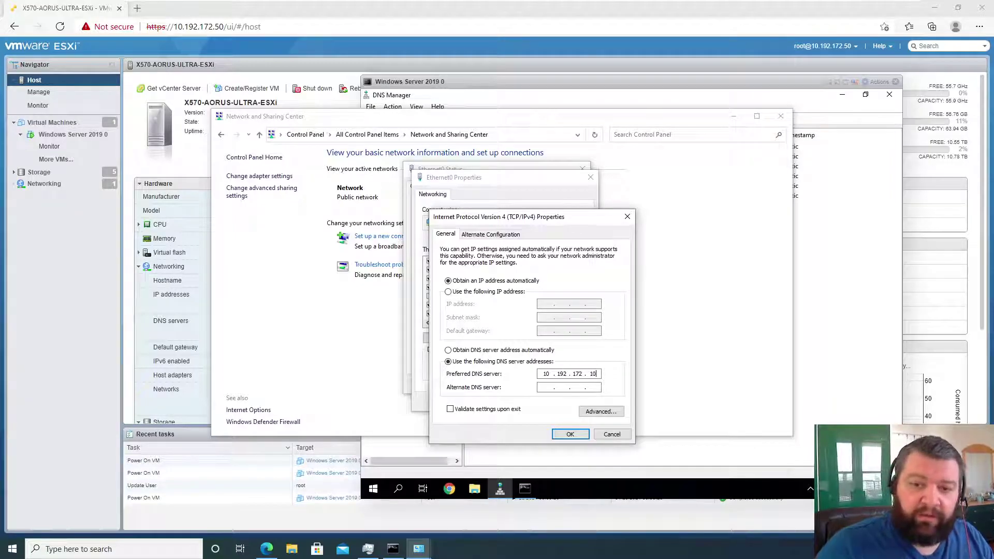
key(Tab)
text(10 . 192 . 172 . 11)
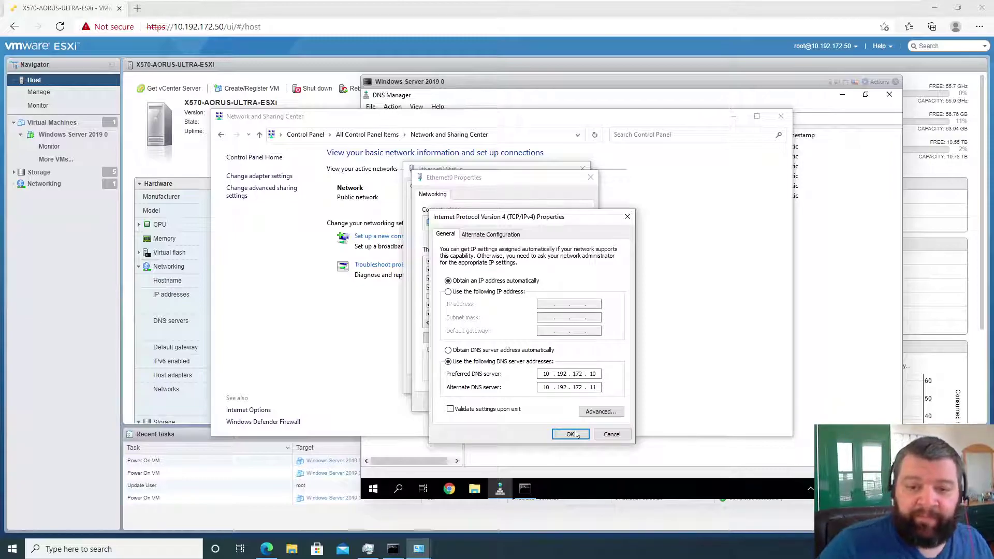
click(570, 435)
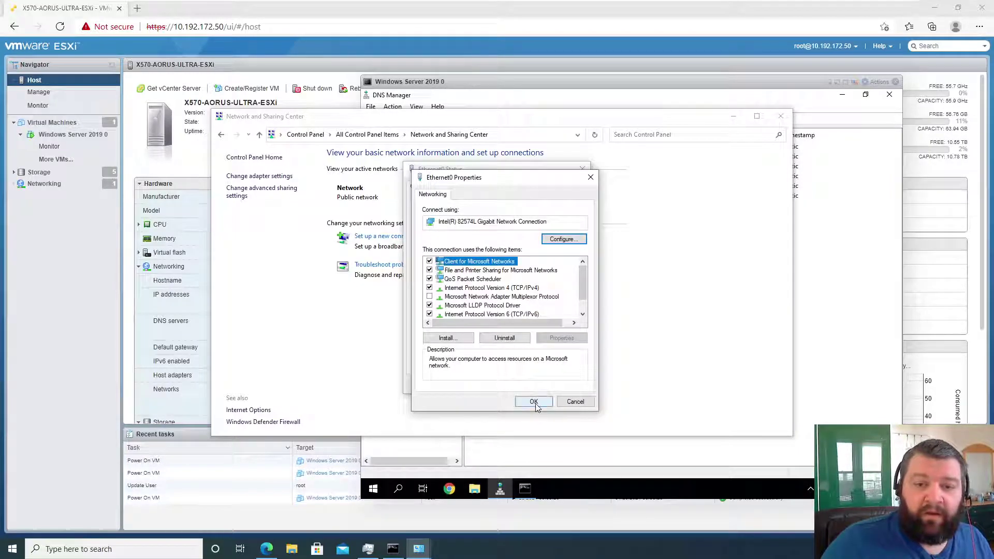
click(536, 403)
click(566, 384)
click(781, 116)
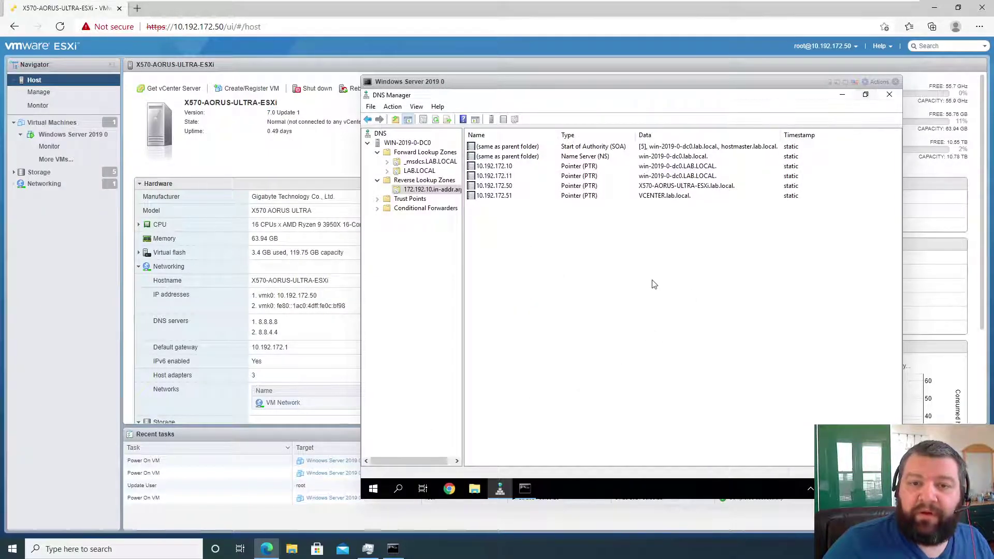
Step: Close DNS Manager and Command Prompt in the Windows Server 2019 0 console
click(889, 94)
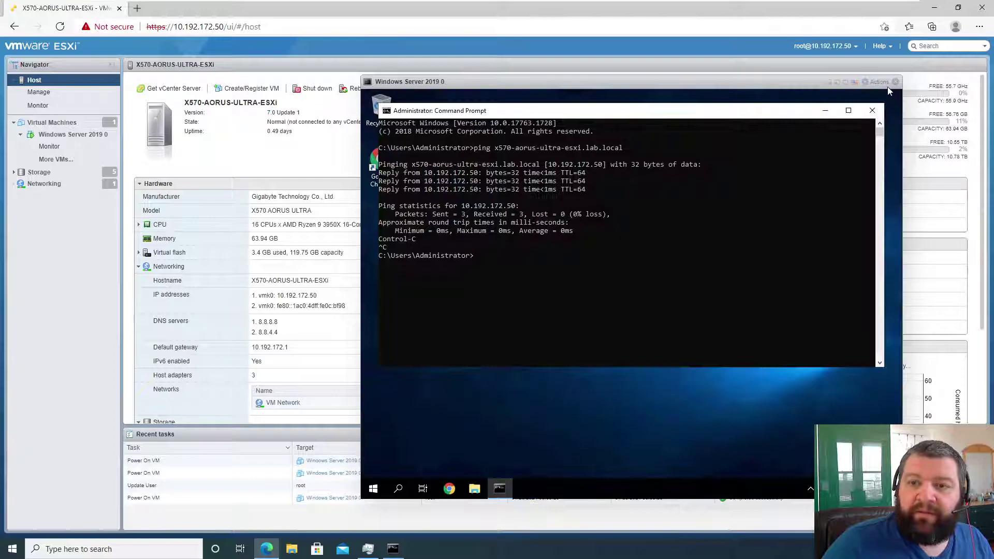
click(872, 111)
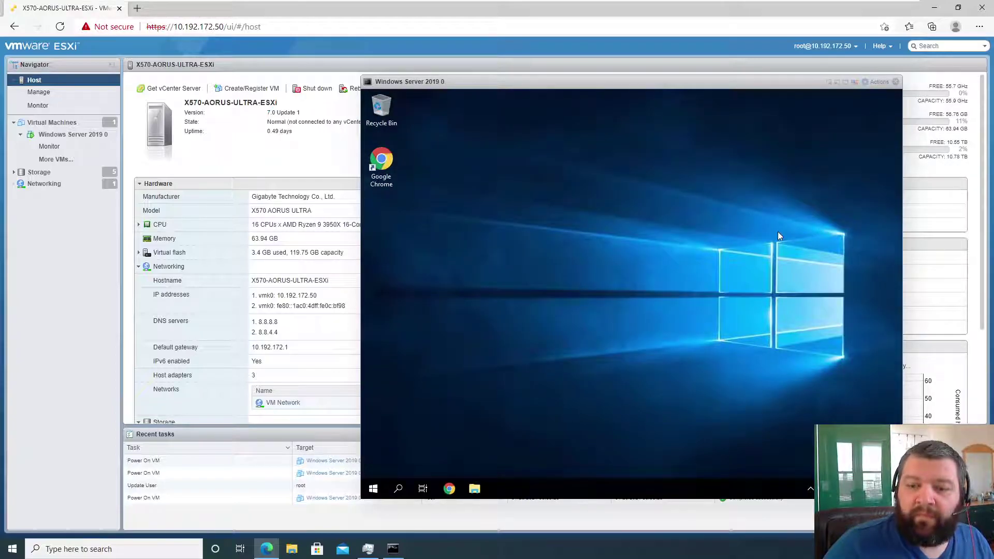